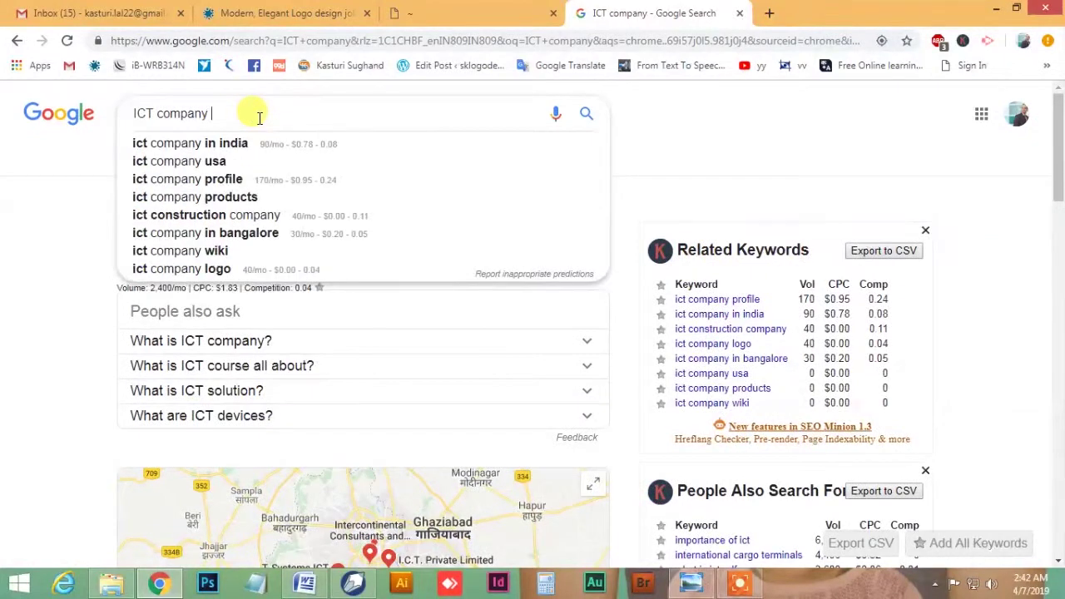
Search Google for "ict company means" and read the company details in the DesignCrowd job's task description.
{"action": "left_click", "coordinate": [246, 150]}
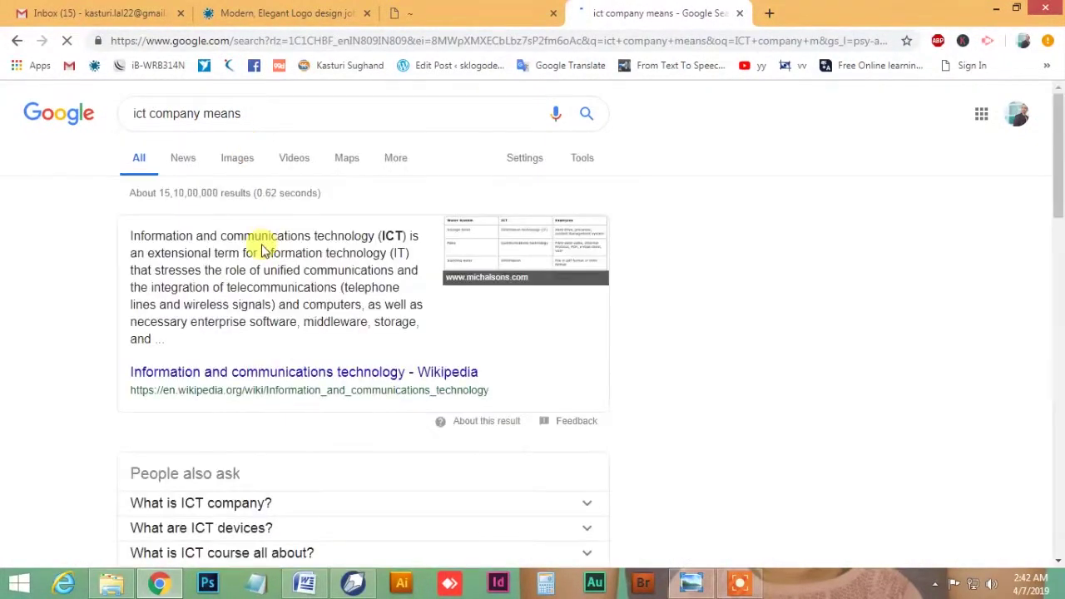
{"action": "left_click", "coordinate": [321, 15]}
{"action": "left_click_drag", "start_coordinate": [335, 356], "coordinate": [446, 355]}
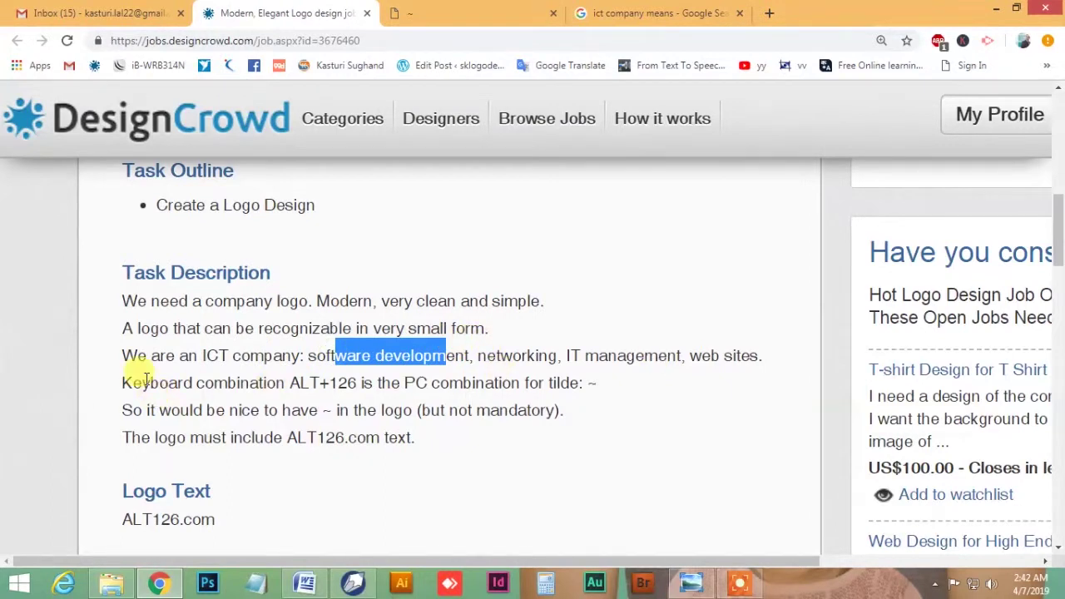
{"action": "left_click_drag", "start_coordinate": [143, 380], "coordinate": [230, 379]}
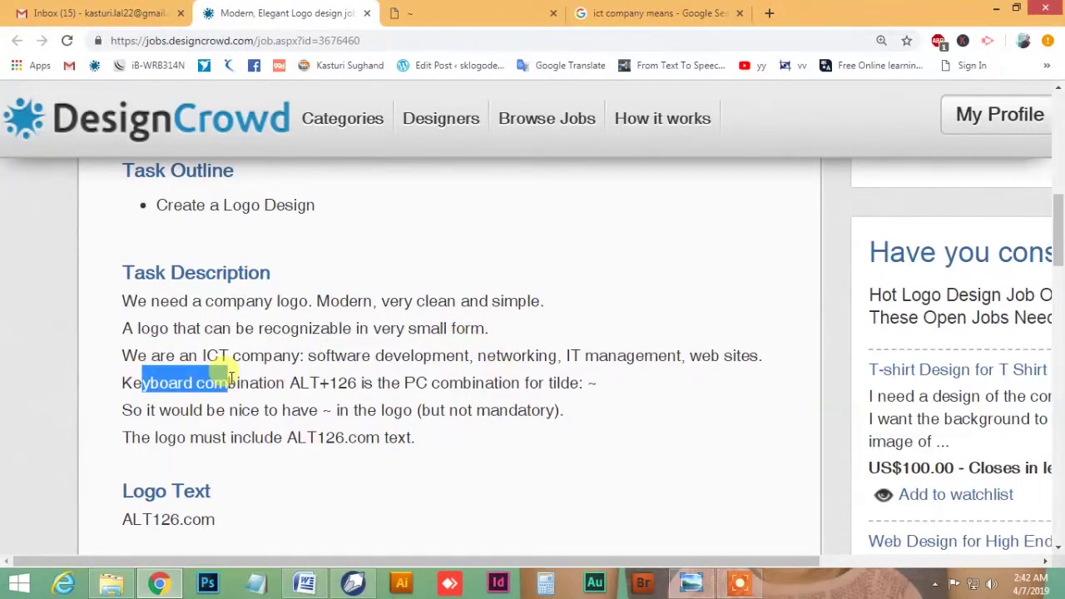
{"action": "left_click", "coordinate": [226, 391]}
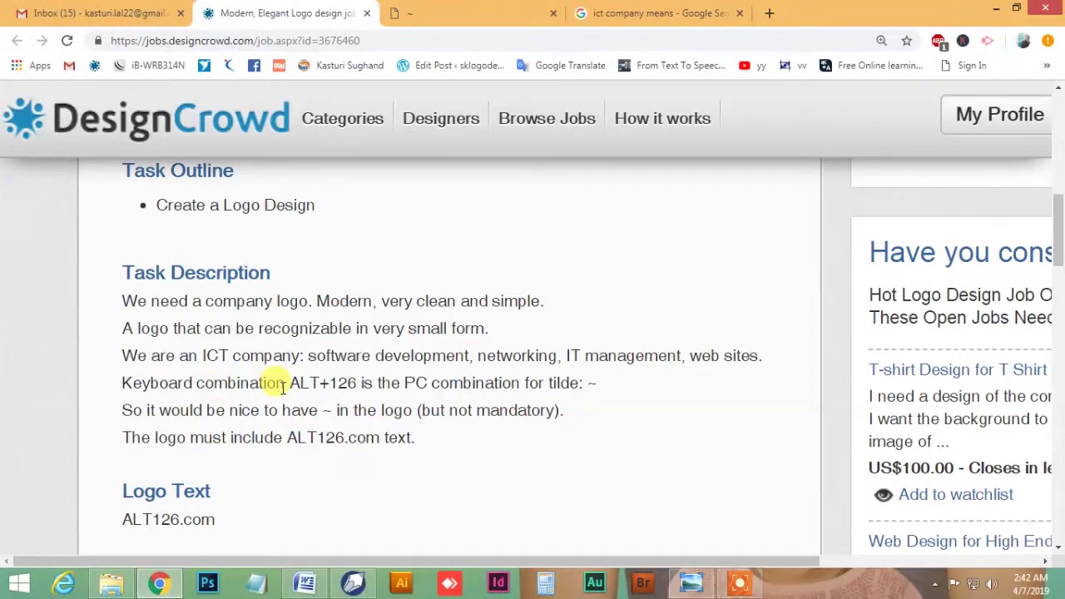
Review the rest of the logo brief, including the job heading, logo styles, colors and design requirements.
{"action": "scroll", "coordinate": [283, 386], "scroll_direction": "up", "scroll_amount": 8}
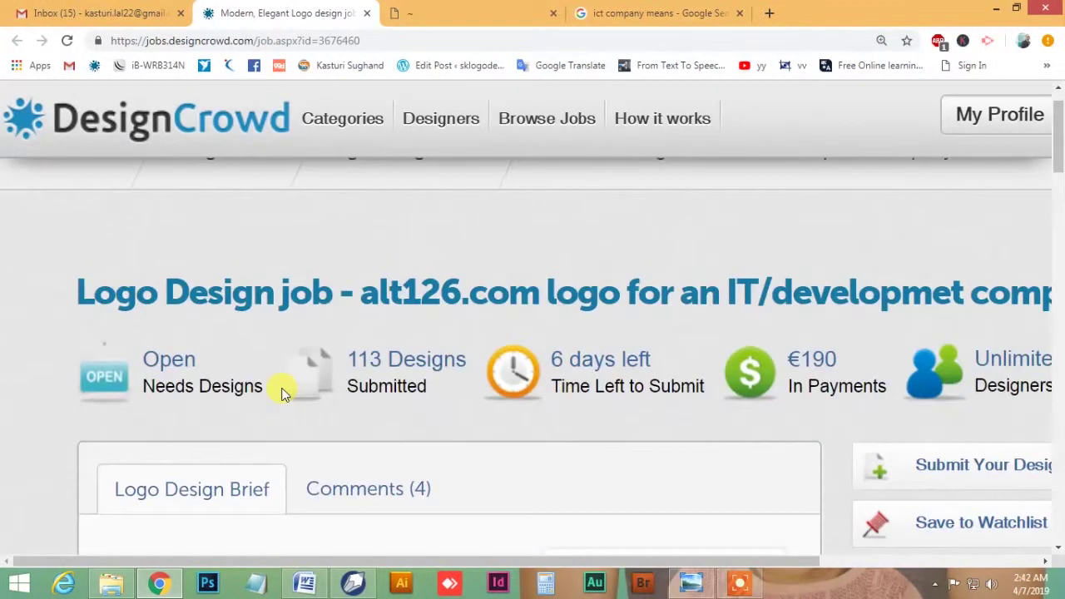
{"action": "scroll", "coordinate": [282, 391], "scroll_direction": "down", "scroll_amount": 8}
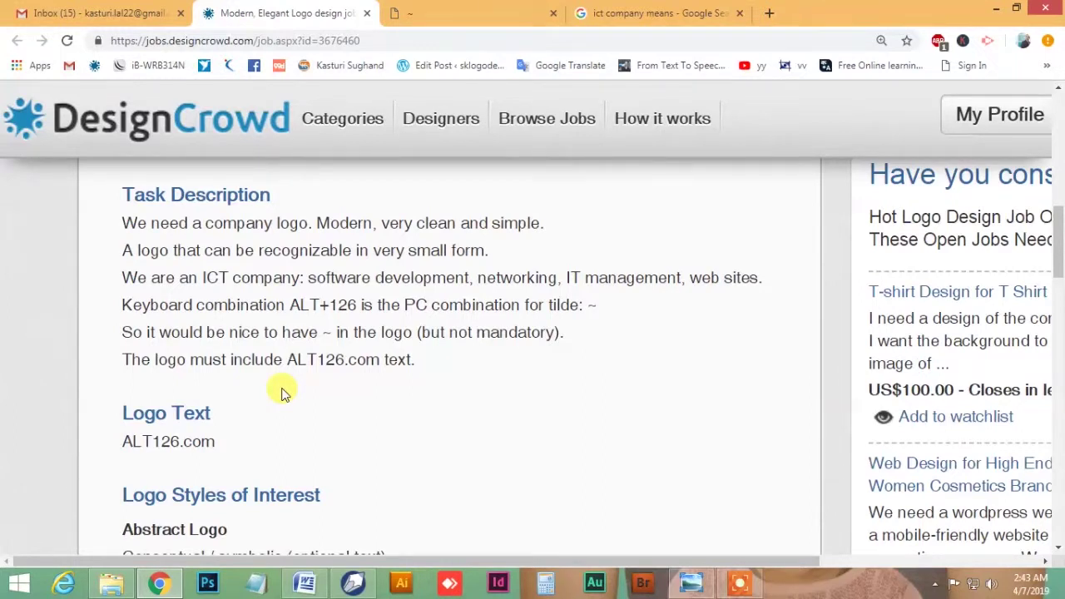
{"action": "scroll", "coordinate": [281, 392], "scroll_direction": "down", "scroll_amount": 8}
{"action": "scroll", "coordinate": [281, 393], "scroll_direction": "down", "scroll_amount": 2}
{"action": "scroll", "coordinate": [281, 393], "scroll_direction": "down", "scroll_amount": 5}
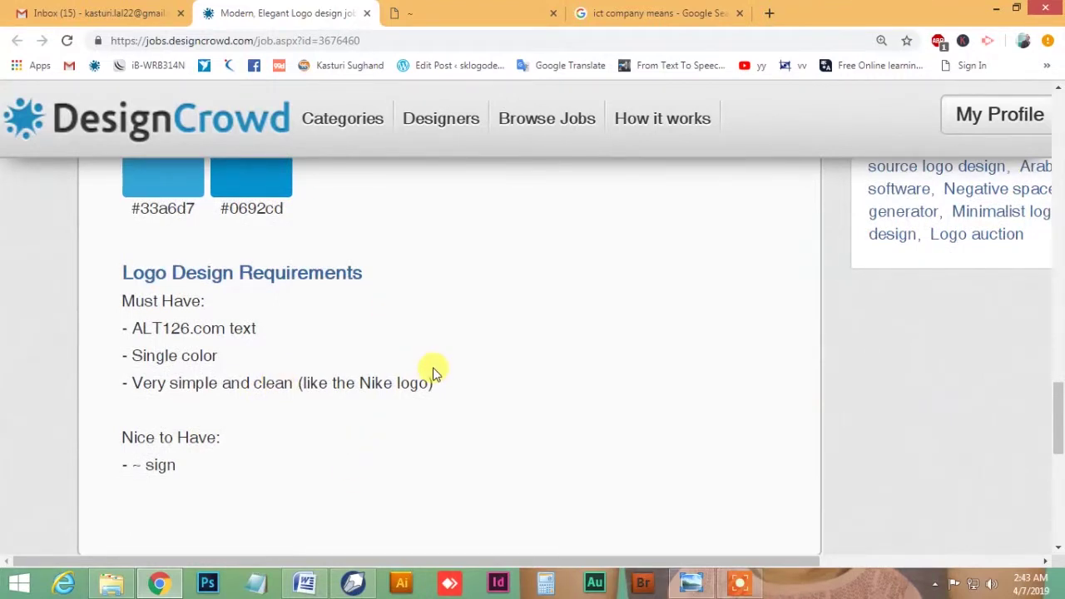
{"action": "scroll", "coordinate": [412, 370], "scroll_direction": "down", "scroll_amount": 1}
{"action": "scroll", "coordinate": [298, 361], "scroll_direction": "up", "scroll_amount": 15}
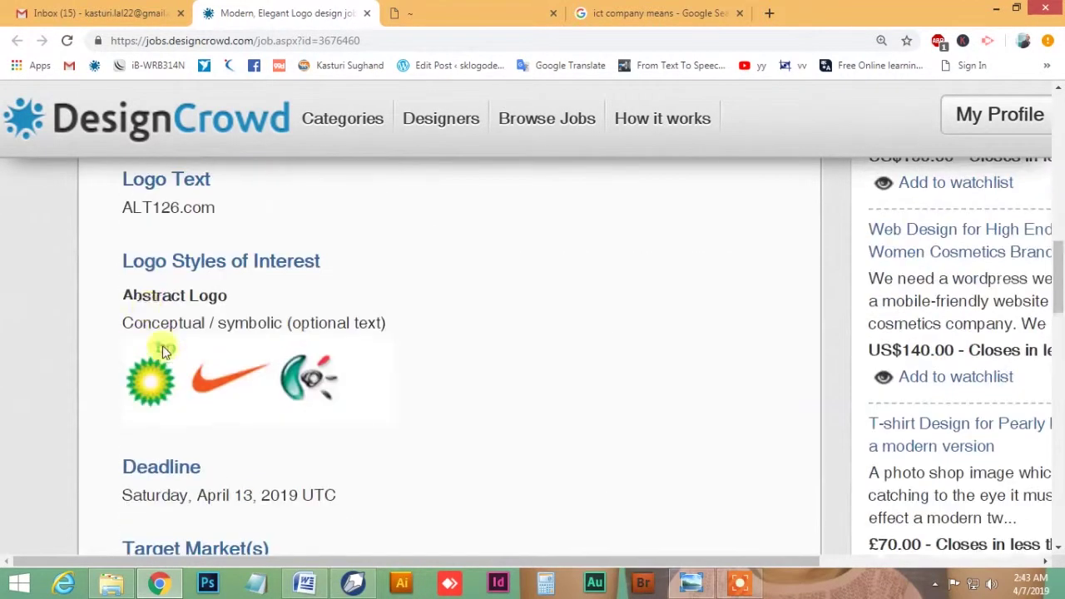
Copy the logo text ALT126.com from the brief and create a new drawing in CorelDRAW.
{"action": "left_click_drag", "start_coordinate": [125, 208], "coordinate": [286, 207]}
{"action": "key", "text": "ctrl+c"}
{"action": "left_click", "coordinate": [353, 581]}
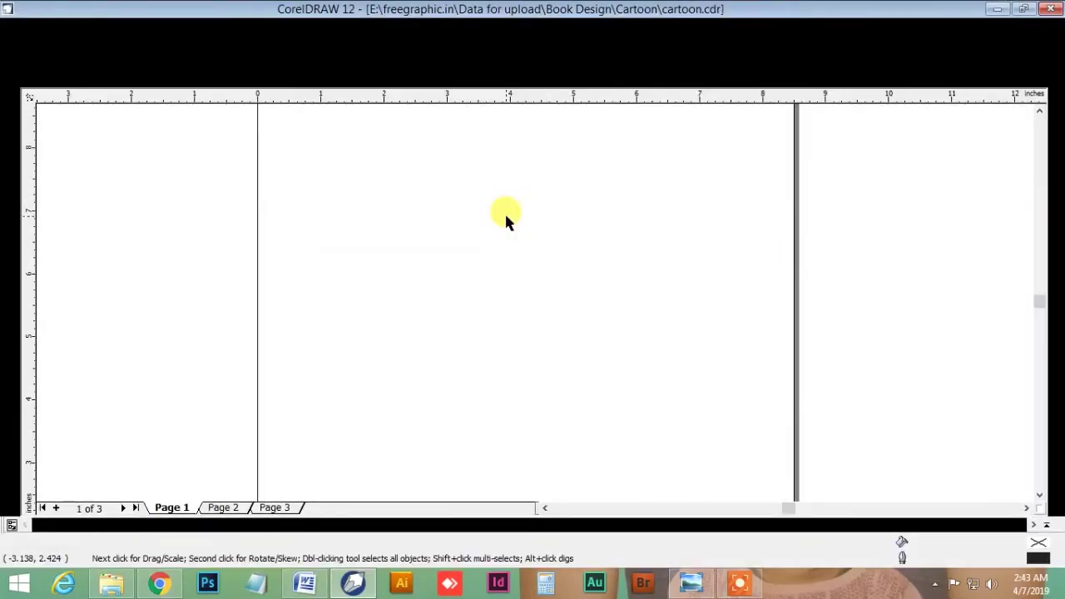
{"action": "key", "text": "ctrl+n"}
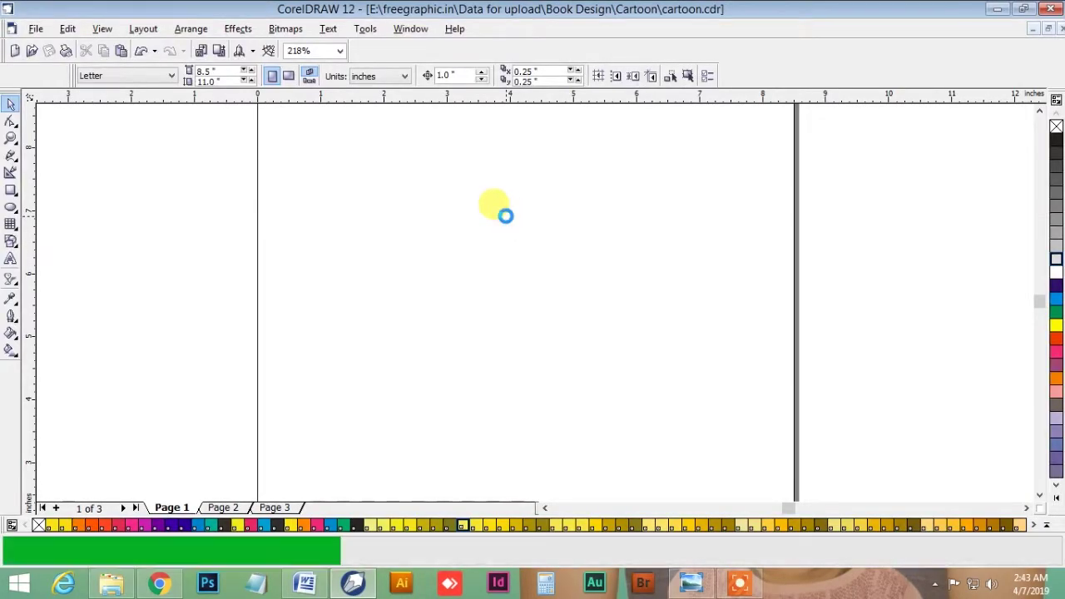
{"action": "key", "text": "z"}
{"action": "left_click", "coordinate": [625, 309]}
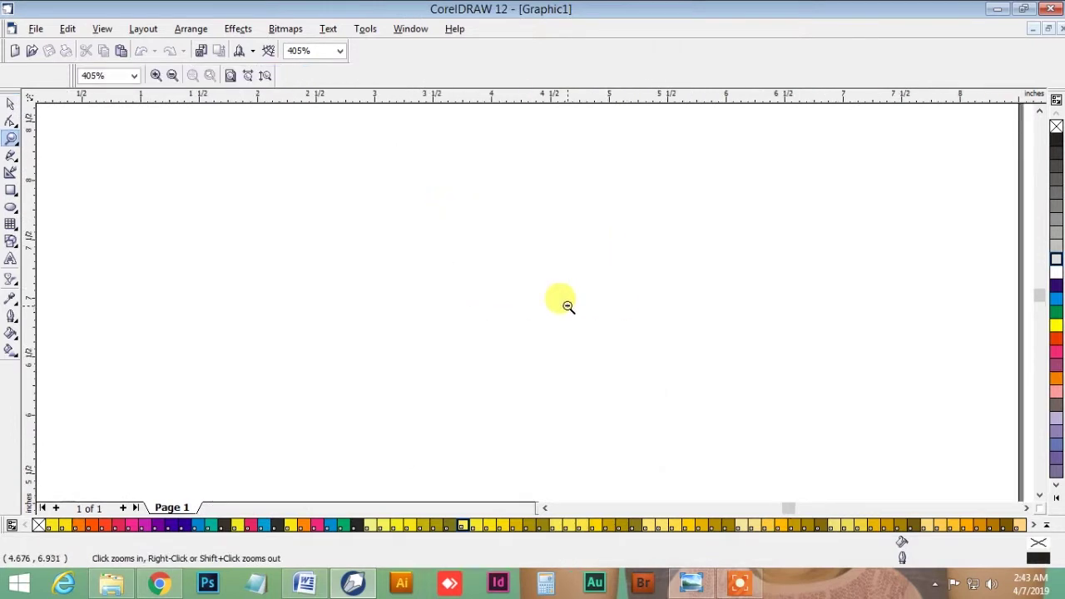
Save the drawing as ALT126.com in the BUSINESS CARD folder under JOB WORK on drive E.
{"action": "key", "text": "ctrl+s"}
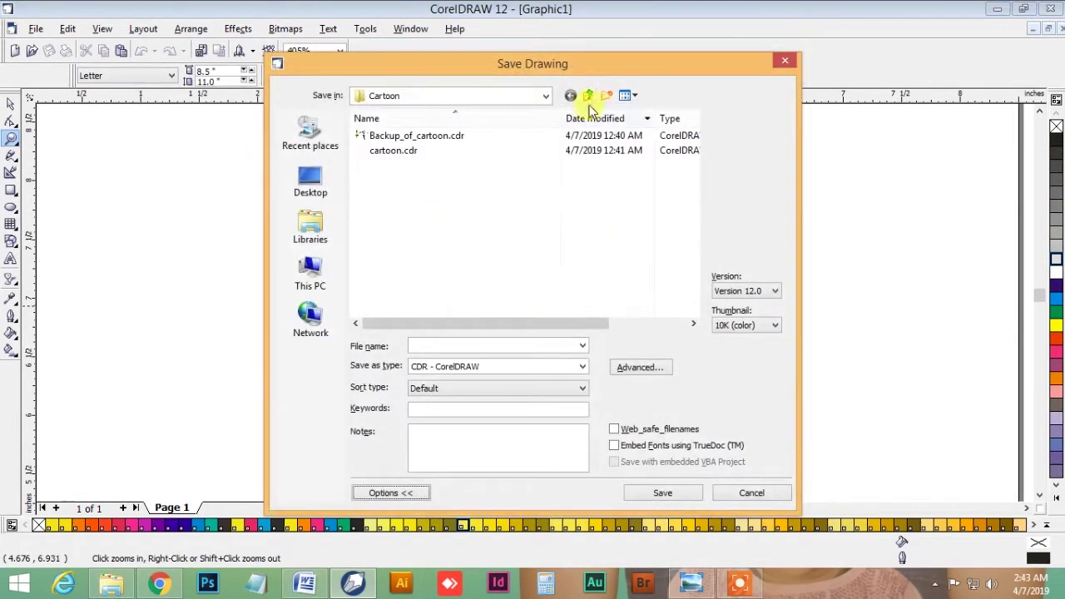
{"action": "left_click", "coordinate": [590, 96]}
{"action": "left_click", "coordinate": [338, 263]}
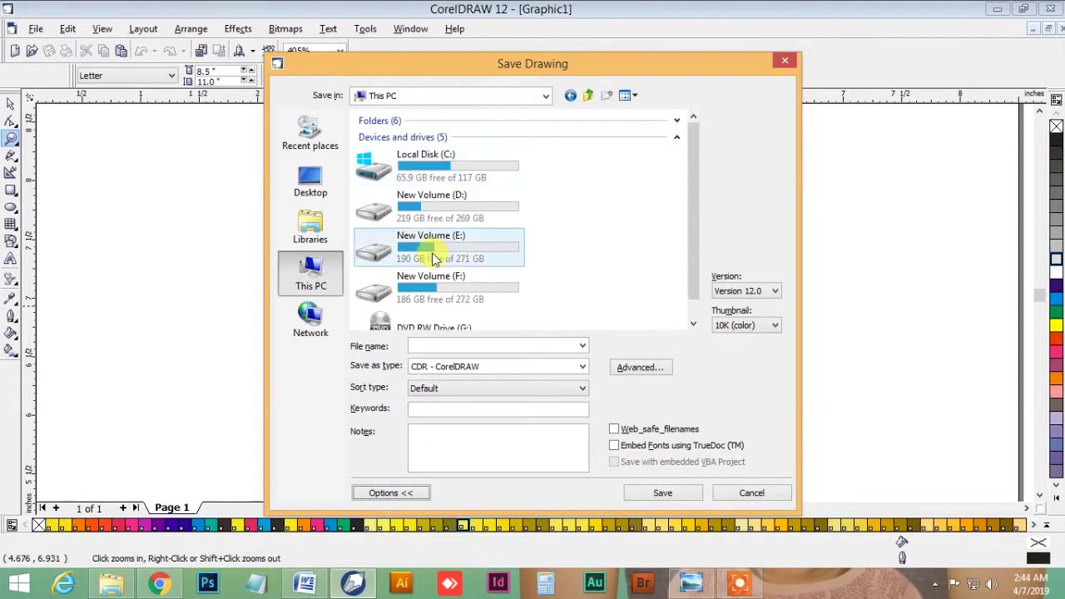
{"action": "double_click", "coordinate": [420, 240]}
{"action": "left_click", "coordinate": [400, 300]}
{"action": "double_click", "coordinate": [400, 301]}
{"action": "double_click", "coordinate": [403, 166]}
{"action": "double_click", "coordinate": [459, 344]}
{"action": "key", "text": "ctrl+v"}
{"action": "key", "text": "Return"}
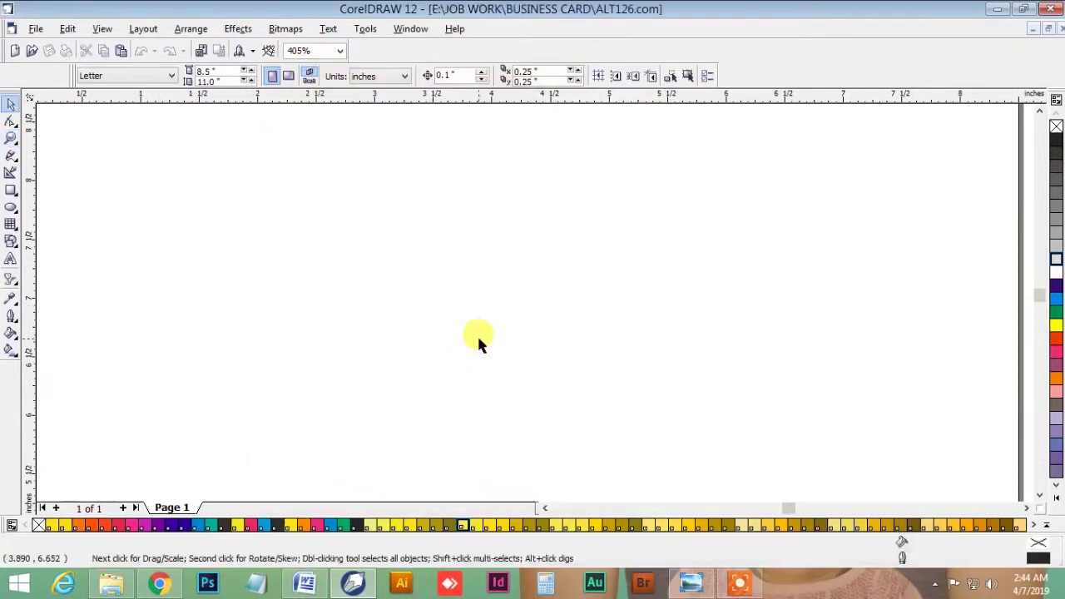
Add the artistic text "ALT126.com" near the middle of the page.
{"action": "key", "text": "F8"}
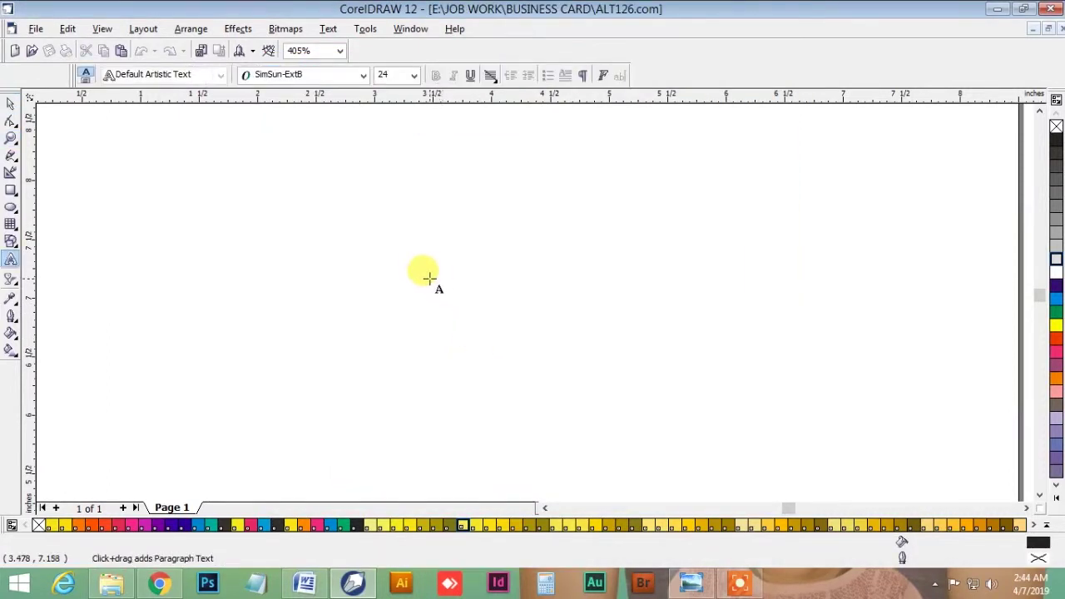
{"action": "left_click", "coordinate": [429, 277]}
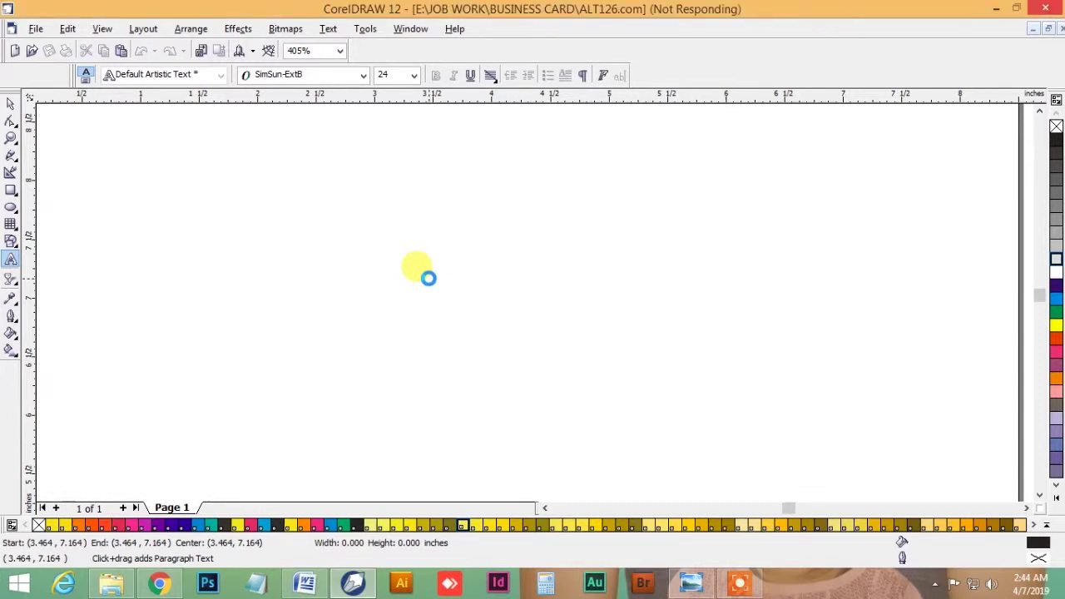
{"action": "type", "text": "ALT126.com"}
{"action": "key", "text": "ctrl+space"}
Set the ALT126.com text to bold Tahoma and place a duplicate directly above it.
{"action": "left_click", "coordinate": [282, 78]}
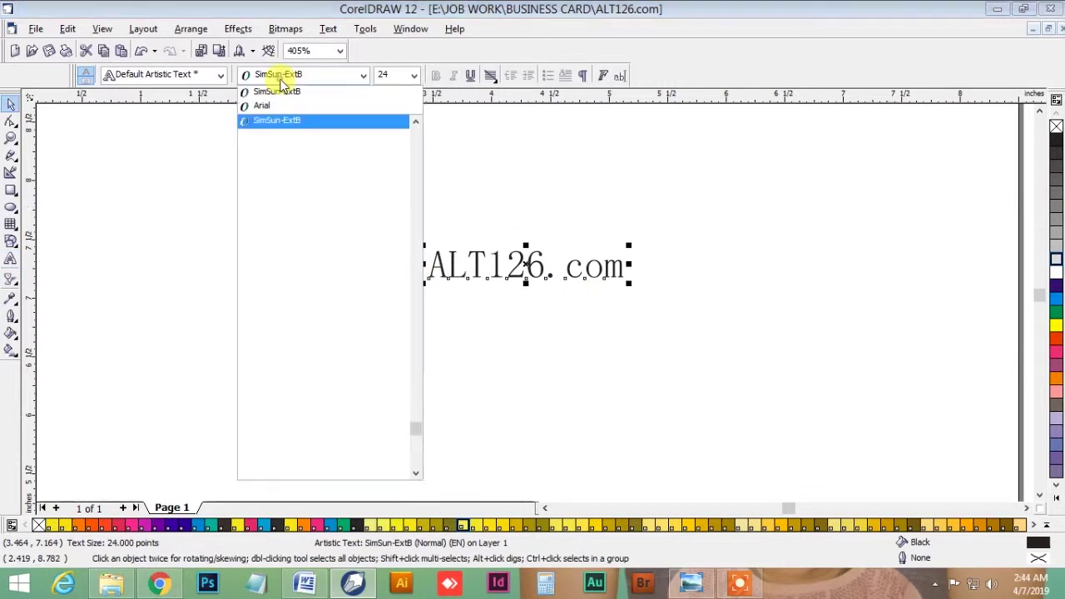
{"action": "type", "text": "Tahoma"}
{"action": "key", "text": "Return"}
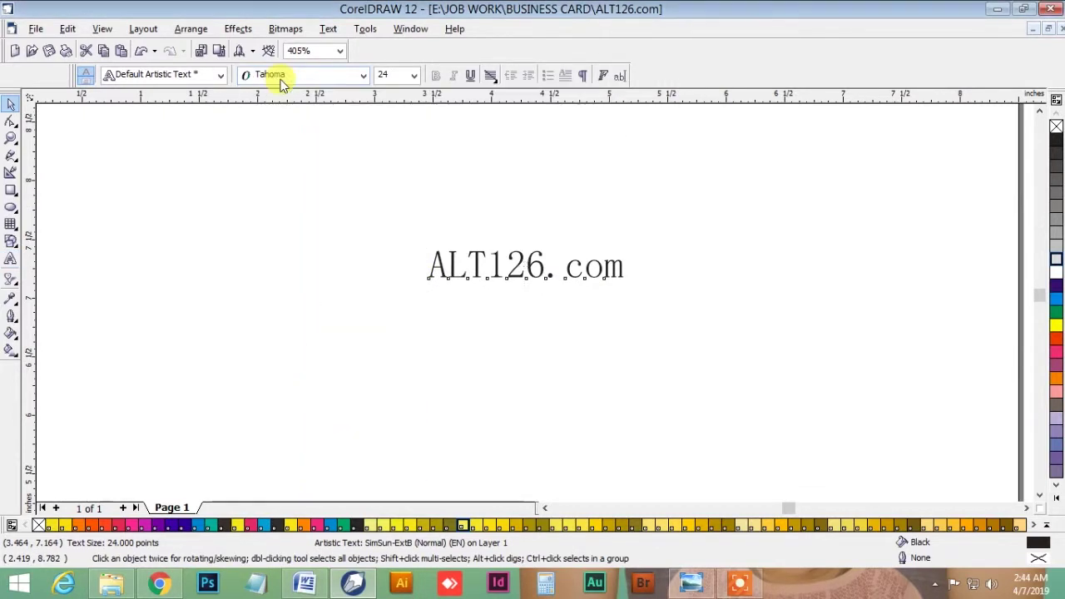
{"action": "left_click", "coordinate": [436, 76]}
{"action": "left_click_drag", "start_coordinate": [551, 264], "coordinate": [551, 204]}
{"action": "right_click", "coordinate": [551, 204]}
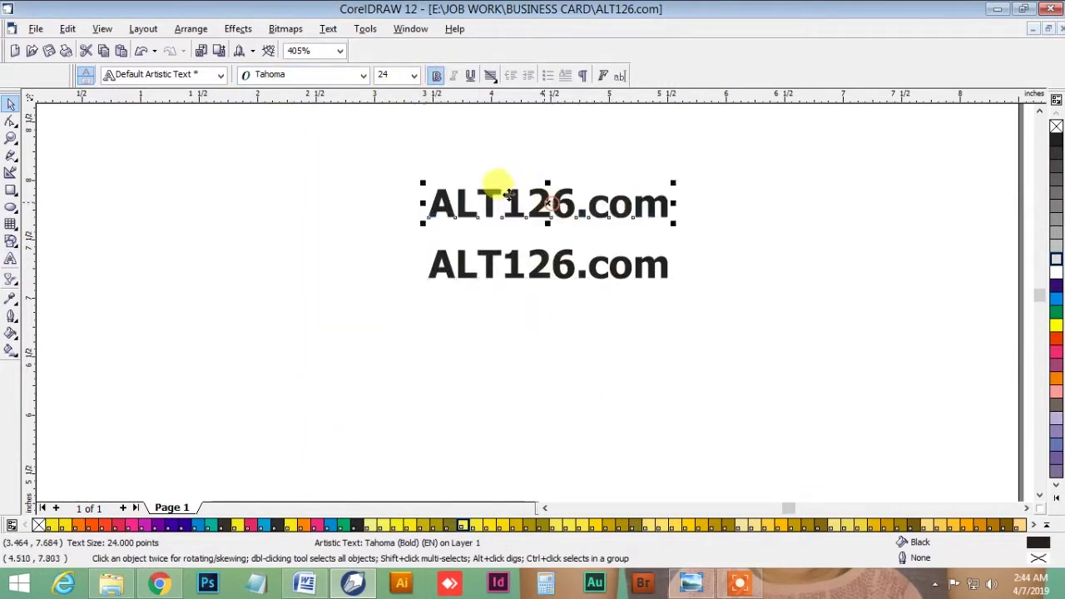
Change the font of the upper ALT126.com copy to Century Gothic.
{"action": "key", "text": "F2"}
{"action": "left_click_drag", "start_coordinate": [408, 131], "coordinate": [804, 321]}
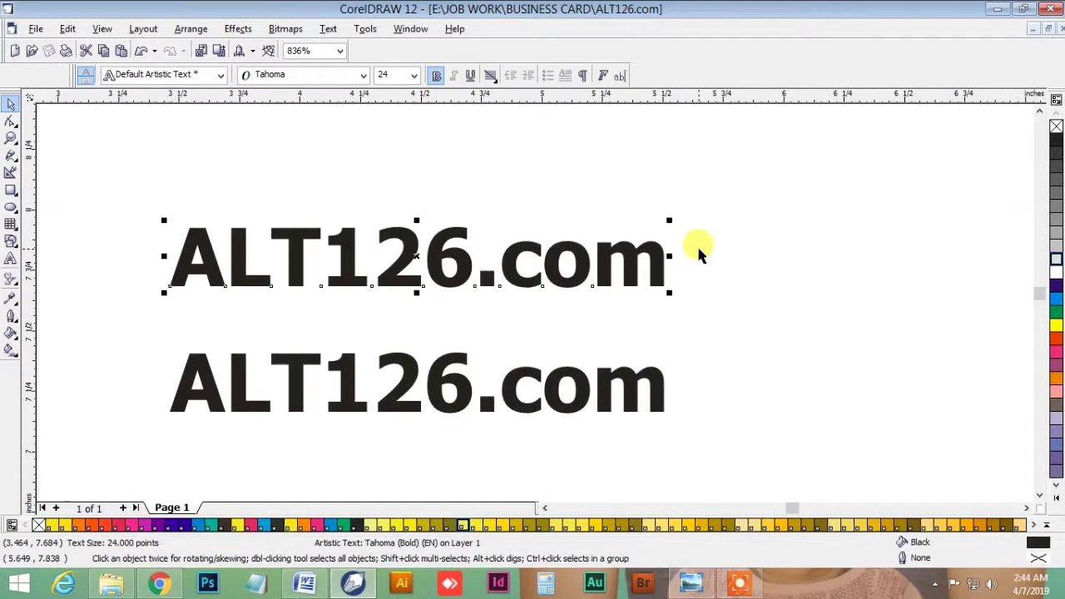
{"action": "left_click", "coordinate": [293, 76]}
{"action": "type", "text": "Cen"}
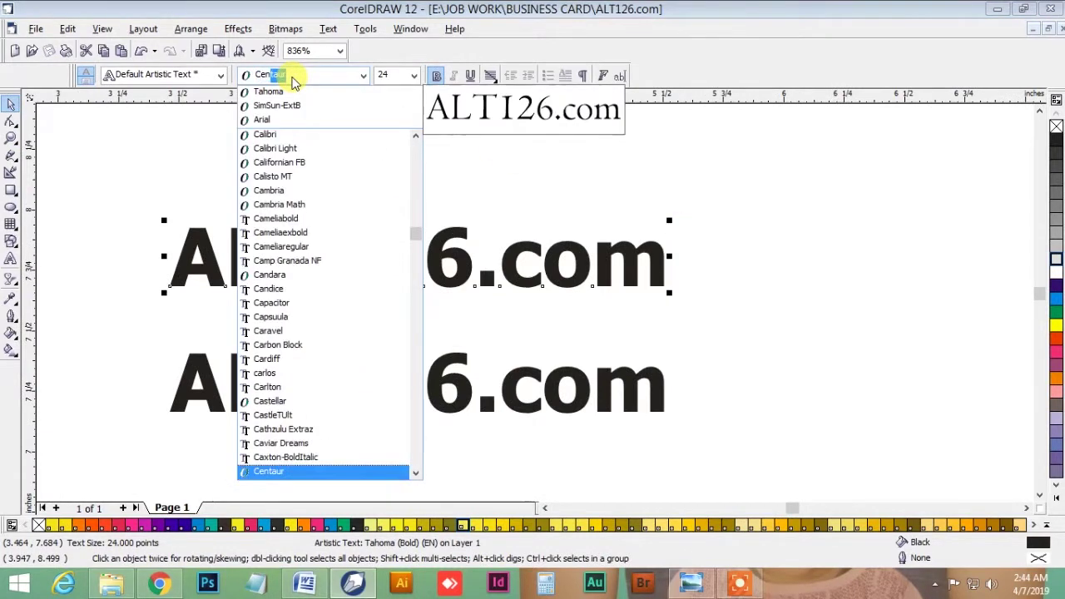
{"action": "type", "text": "tury Gothic"}
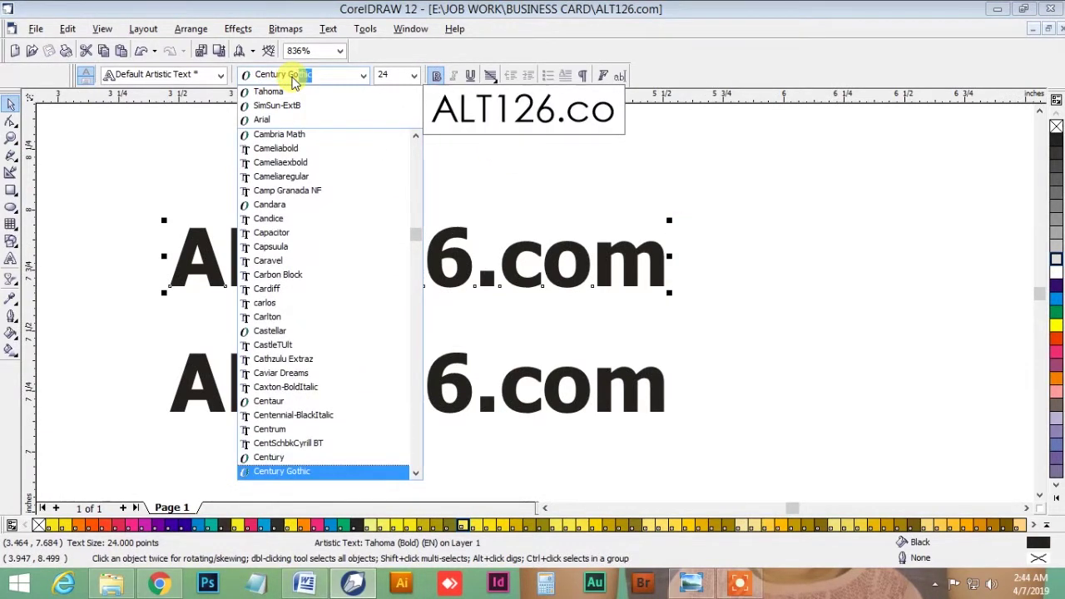
{"action": "key", "text": "Return"}
Delete the Tahoma version and move the Century Gothic text down and to the right.
{"action": "left_click", "coordinate": [445, 392]}
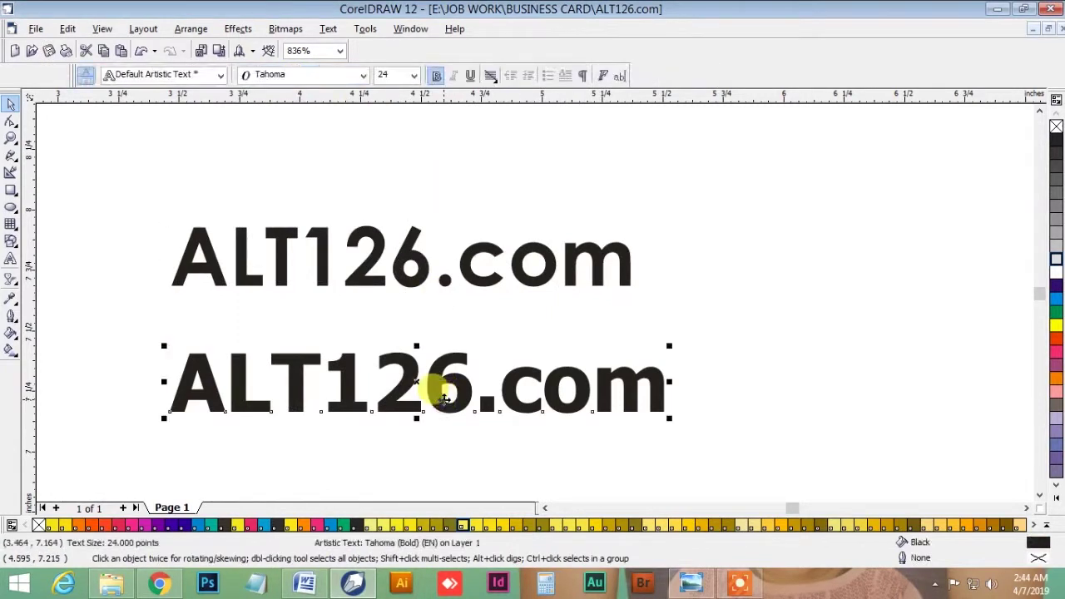
{"action": "key", "text": "Delete"}
{"action": "left_click_drag", "start_coordinate": [401, 277], "coordinate": [466, 358]}
{"action": "left_click", "coordinate": [457, 266]}
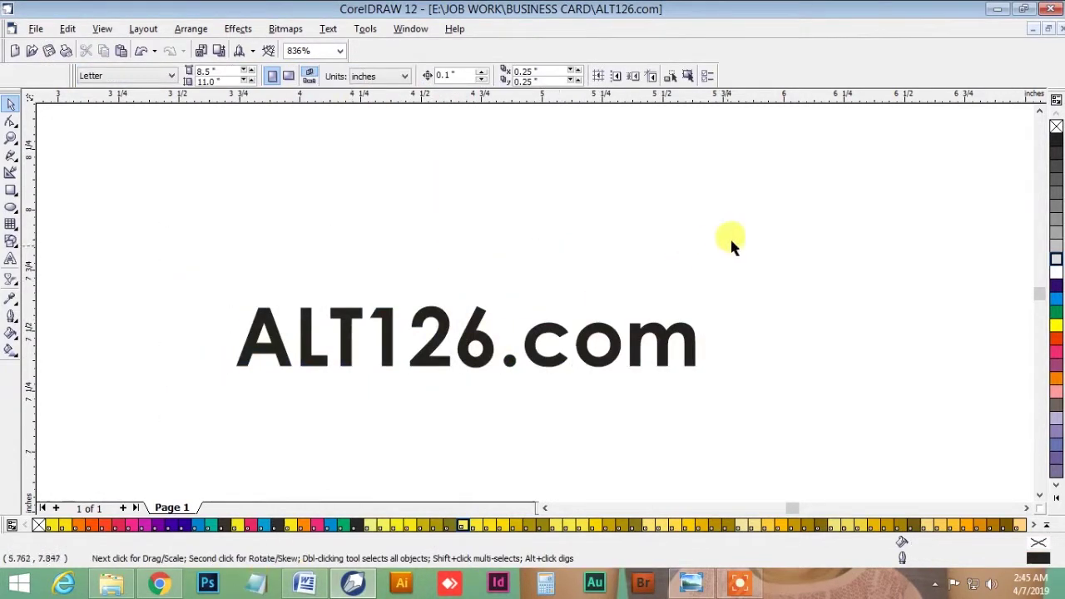
Draw a square about 0.33 inch wide above the text's end, filled with C100 M60 Y0 K0 and without an outline.
{"action": "key", "text": "F6"}
{"action": "left_click_drag", "start_coordinate": [683, 190], "coordinate": [764, 272]}
{"action": "key", "text": "shift+F11"}
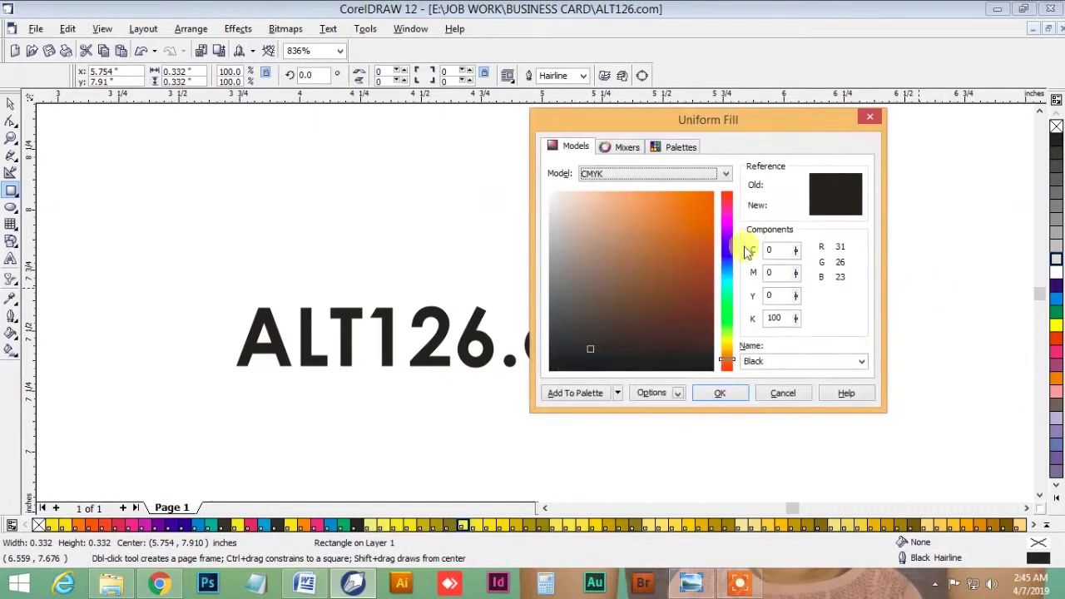
{"action": "type", "text": "1"}
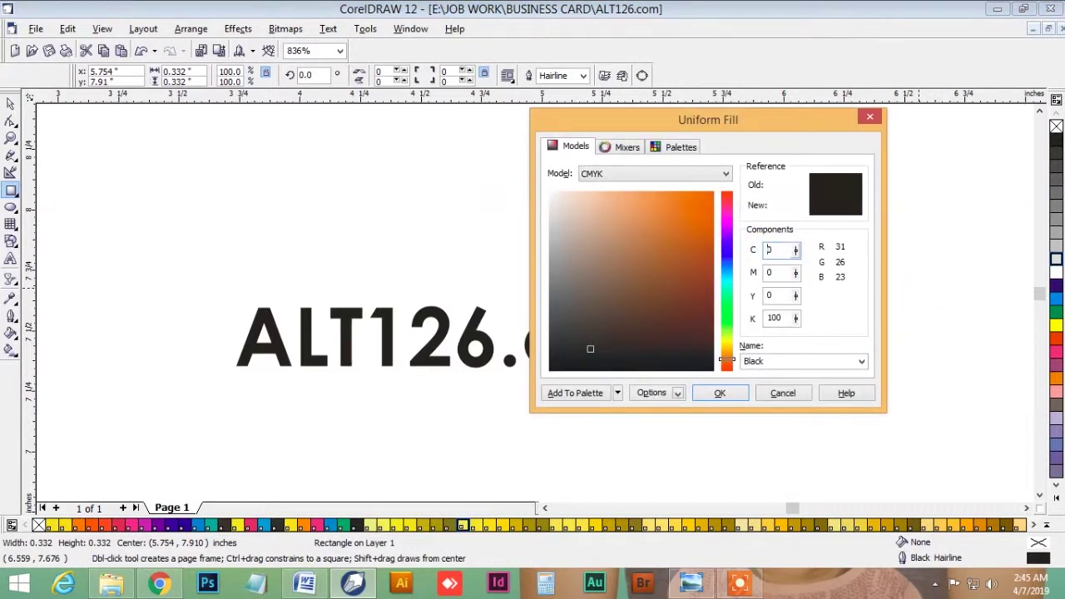
{"action": "key", "text": "Tab"}
{"action": "type", "text": "60"}
{"action": "key", "text": "Tab"}
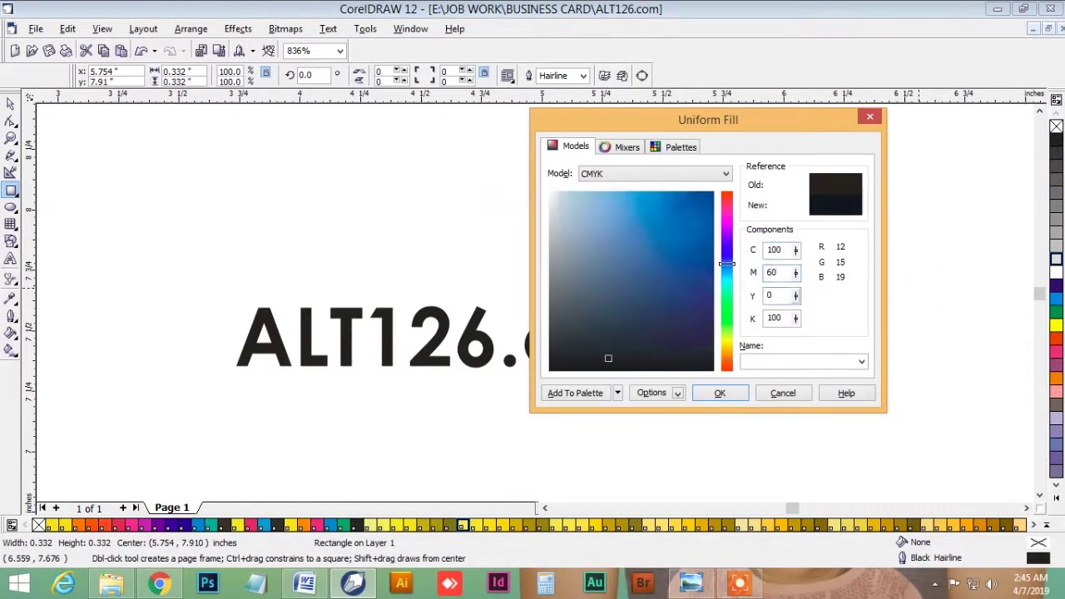
{"action": "key", "text": "Tab"}
{"action": "type", "text": "0"}
{"action": "key", "text": "Return"}
{"action": "left_click", "coordinate": [861, 196]}
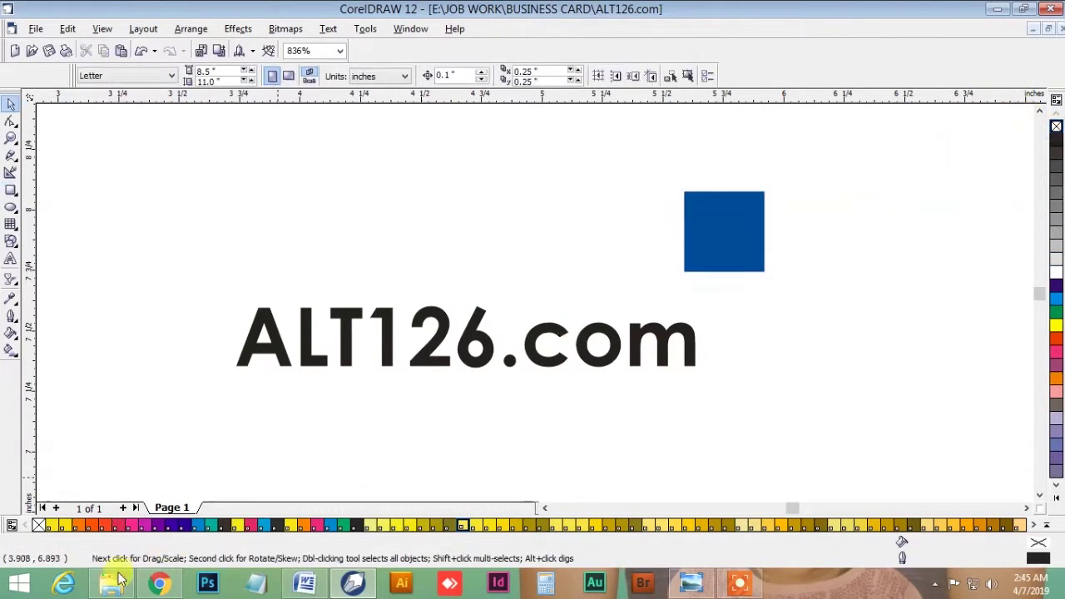
Paste a screenshot of the brief's Colors section into the CorelDRAW drawing and scale it down below the text.
{"action": "key", "text": "alt+Tab"}
{"action": "scroll", "coordinate": [208, 333], "scroll_direction": "down", "scroll_amount": 3}
{"action": "scroll", "coordinate": [208, 329], "scroll_direction": "down", "scroll_amount": 5}
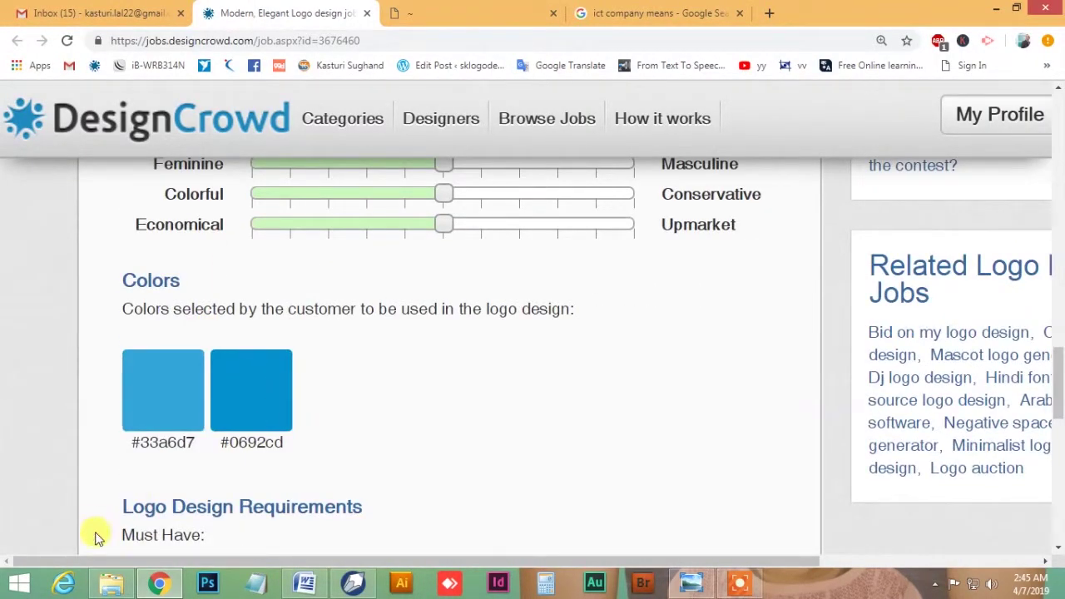
{"action": "left_click", "coordinate": [353, 582]}
{"action": "key", "text": "ctrl+v"}
{"action": "scroll", "coordinate": [487, 218], "scroll_direction": "down", "scroll_amount": 5}
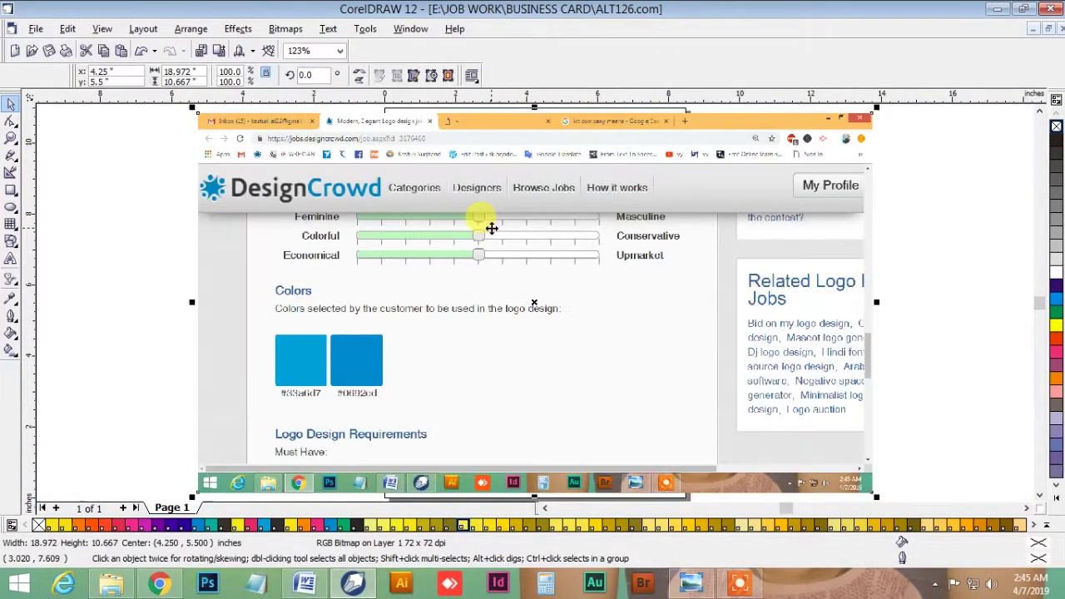
{"action": "left_click_drag", "start_coordinate": [685, 164], "coordinate": [547, 238]}
{"action": "left_click", "coordinate": [466, 205]}
Duplicate the blue square to the right at the same height, leaving a gap between the two.
{"action": "key", "text": "F2"}
{"action": "left_click_drag", "start_coordinate": [463, 204], "coordinate": [570, 263]}
{"action": "left_click_drag", "start_coordinate": [697, 221], "coordinate": [805, 212]}
Fill the left square with the lighter blue, R51 G166 B215, sampled from the brief's screenshot.
{"action": "left_click", "coordinate": [10, 298]}
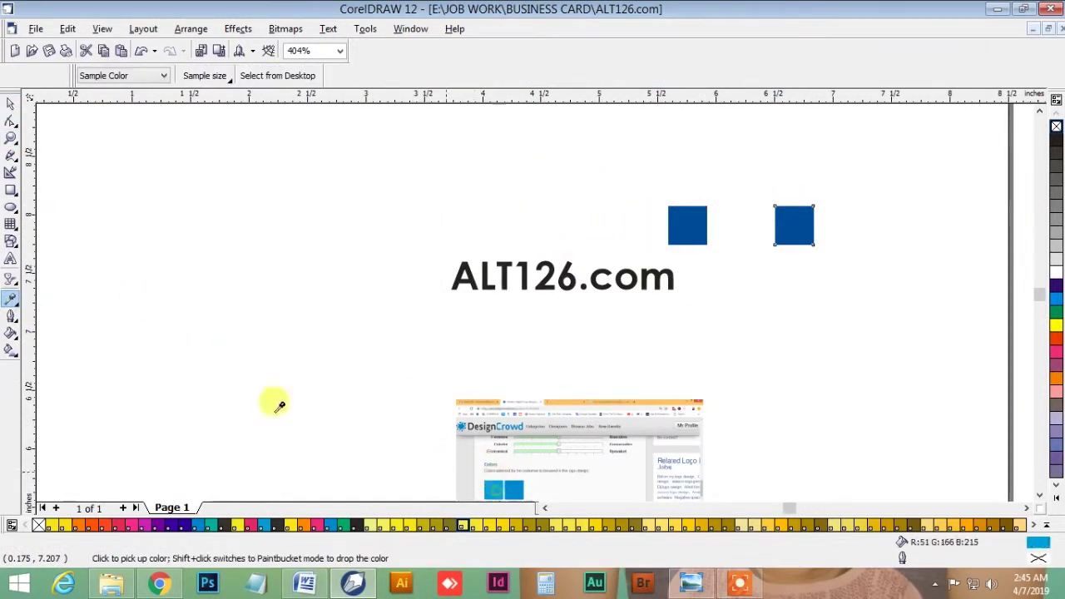
{"action": "left_click", "coordinate": [11, 298]}
{"action": "left_click", "coordinate": [58, 307]}
{"action": "left_click", "coordinate": [676, 218]}
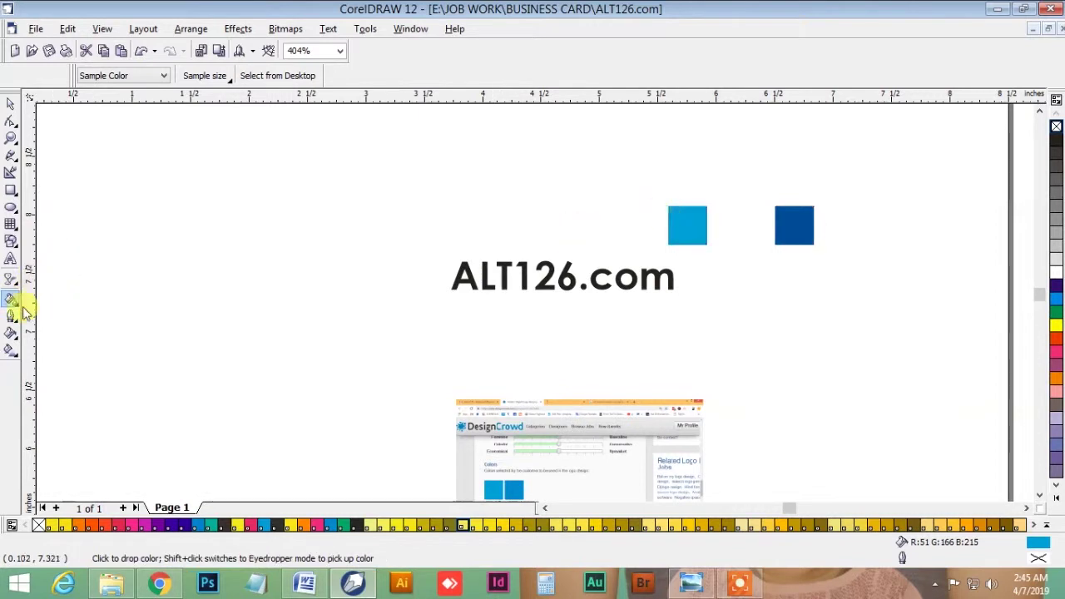
Sample the darker blue, R6 G146 B205, from the screenshot and apply it to the right square.
{"action": "left_click", "coordinate": [10, 304]}
{"action": "left_click", "coordinate": [40, 308]}
{"action": "left_click", "coordinate": [507, 489]}
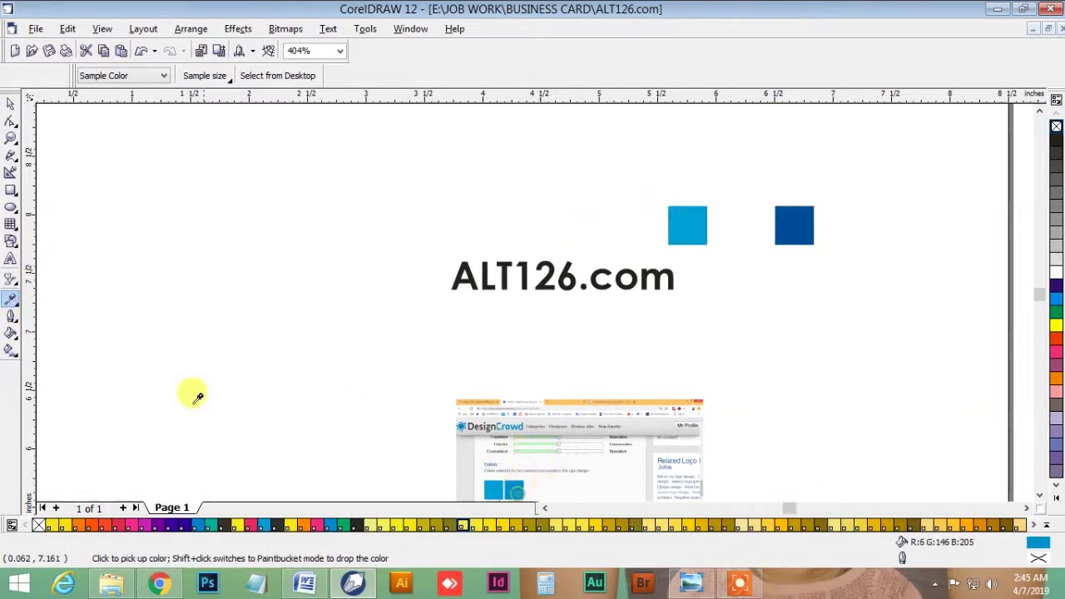
{"action": "left_click", "coordinate": [14, 306]}
{"action": "left_click", "coordinate": [57, 305]}
{"action": "left_click", "coordinate": [795, 225]}
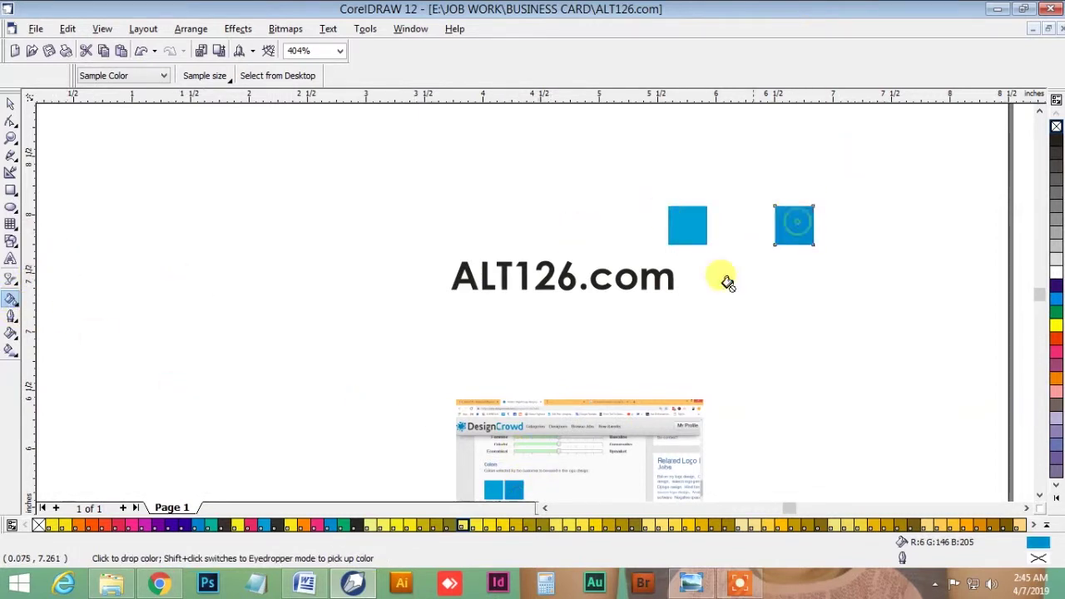
Delete the pasted screenshot and move the darker blue square closer to the lighter one.
{"action": "key", "text": "space"}
{"action": "left_click", "coordinate": [636, 433]}
{"action": "key", "text": "Delete"}
{"action": "key", "text": "F4"}
{"action": "left_click_drag", "start_coordinate": [922, 233], "coordinate": [780, 234]}
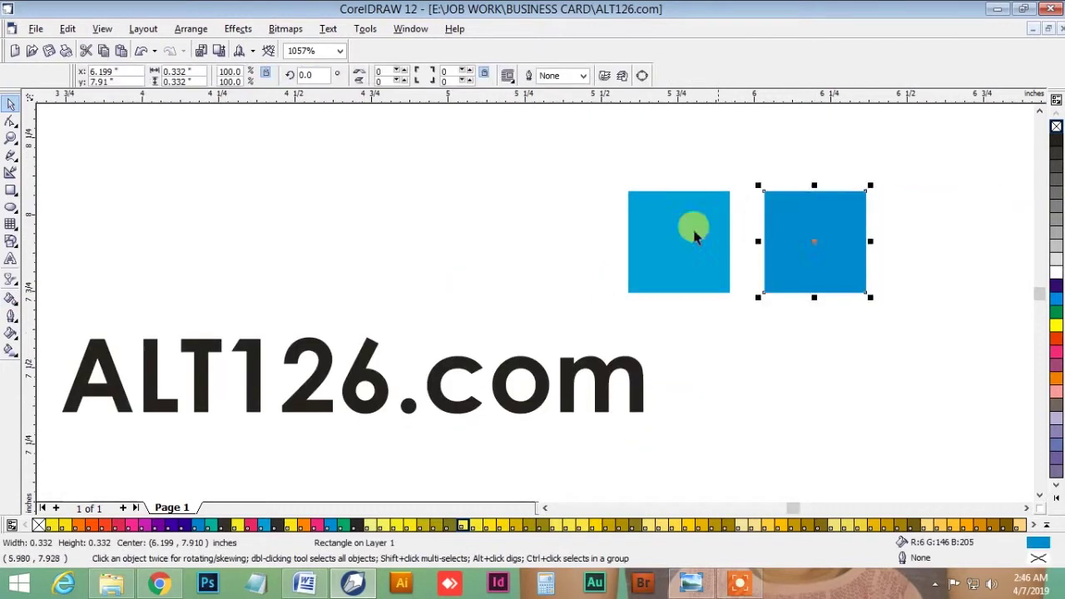
Duplicate the ALT126.com text downward twice to make three evenly stacked lines.
{"action": "left_click", "coordinate": [482, 206]}
{"action": "left_click_drag", "start_coordinate": [507, 405], "coordinate": [630, 449]}
{"action": "scroll", "coordinate": [628, 400], "scroll_direction": "down", "scroll_amount": 2}
{"action": "right_click", "coordinate": [630, 449]}
{"action": "key", "text": "ctrl+r"}
Set the font of the middle ALT126.com line to Gulim.
{"action": "left_click", "coordinate": [687, 372]}
{"action": "key", "text": "F4"}
{"action": "left_click", "coordinate": [520, 386]}
{"action": "key", "text": "h"}
{"action": "left_click_drag", "start_coordinate": [527, 326], "coordinate": [677, 298]}
{"action": "key", "text": "space"}
{"action": "scroll", "coordinate": [679, 297], "scroll_direction": "down", "scroll_amount": 1}
{"action": "key", "text": "F2"}
{"action": "left_click_drag", "start_coordinate": [156, 156], "coordinate": [833, 408]}
{"action": "left_click", "coordinate": [334, 72]}
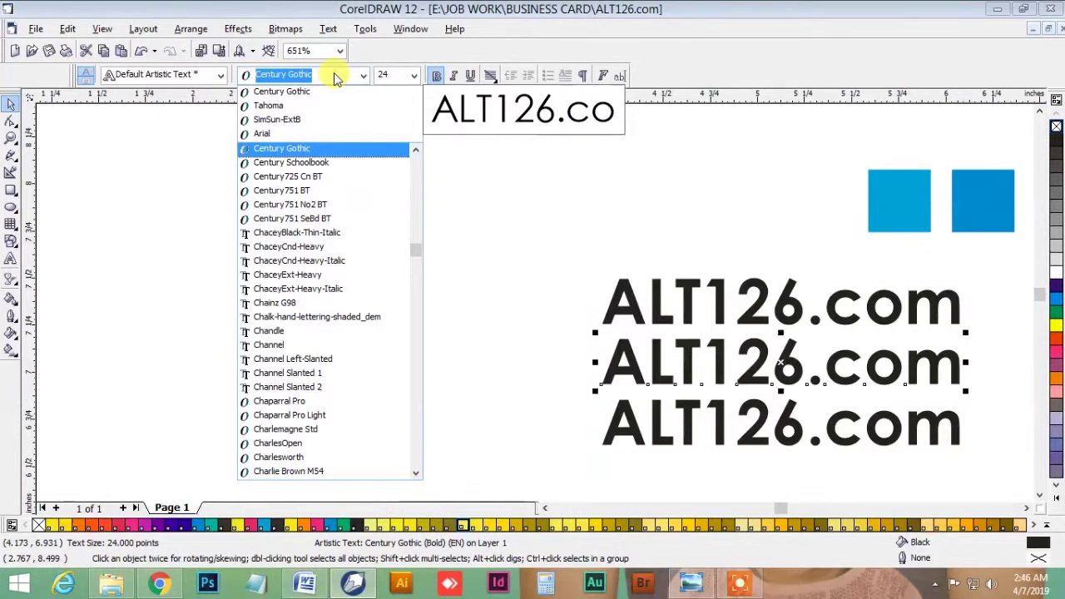
{"action": "type", "text": "Gulim"}
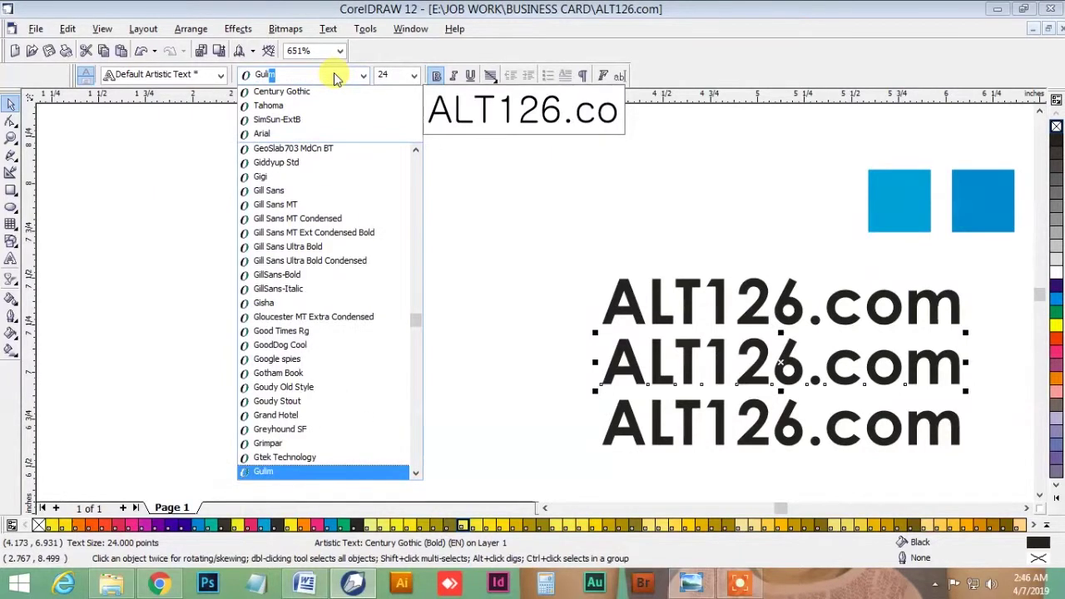
{"action": "key", "text": "Return"}
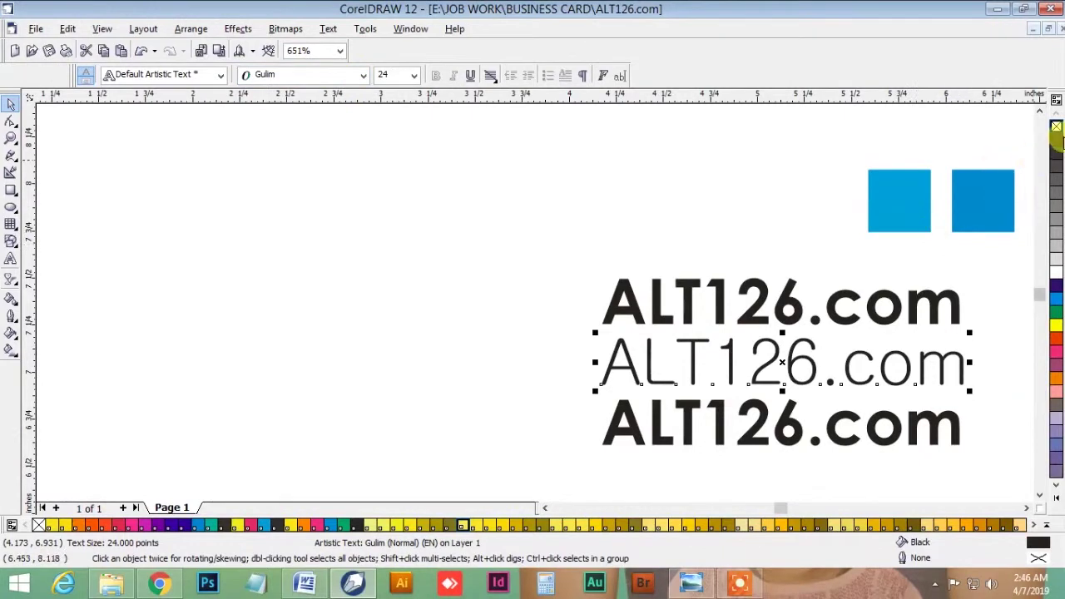
Shift the bottom ALT126.com line slightly down, browse the fonts from Cool onward and apply Dairyland to it.
{"action": "left_click", "coordinate": [755, 412]}
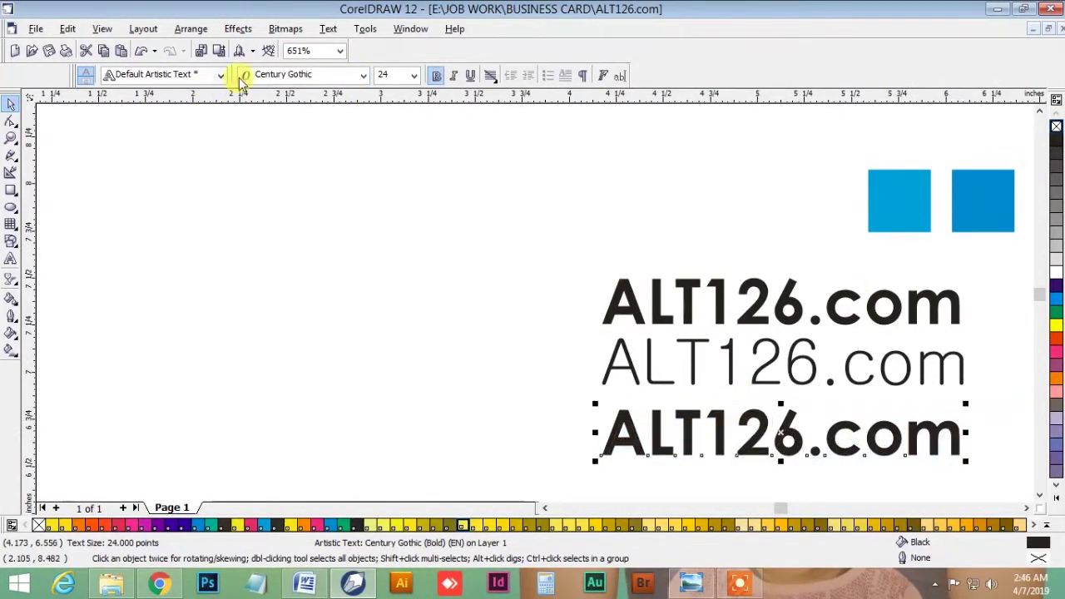
{"action": "left_click", "coordinate": [275, 74]}
{"action": "type", "text": "Co"}
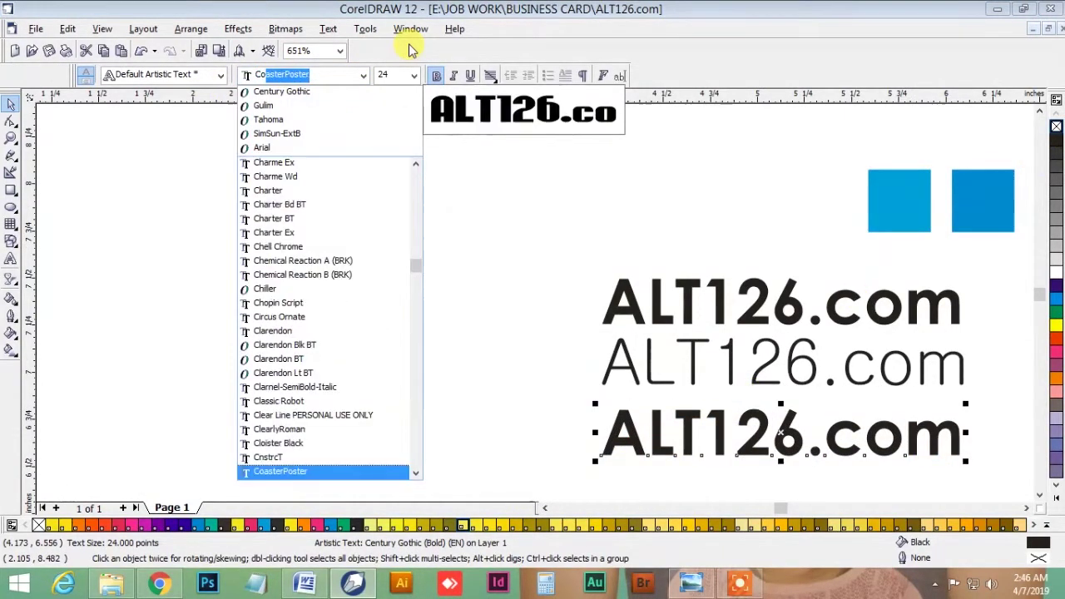
{"action": "type", "text": "o"}
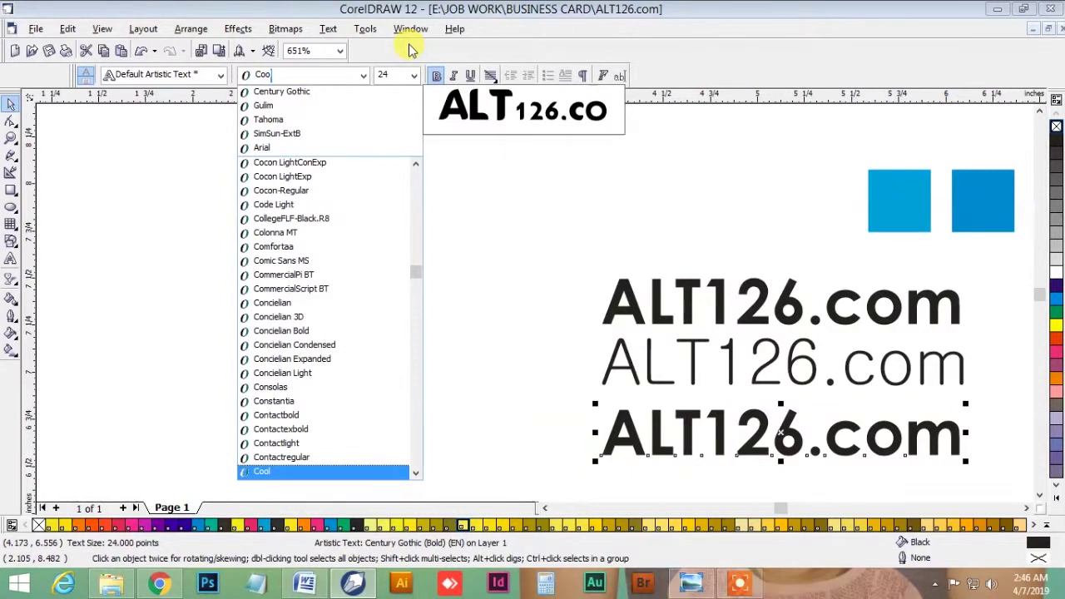
{"action": "key", "text": "Down"}
{"action": "key", "text": "Down"}
{"action": "key", "text": "Down"}
{"action": "key", "text": "Down"}
{"action": "key", "text": "Down"}
{"action": "key", "text": "Down"}
{"action": "key", "text": "Down"}
{"action": "key", "text": "Down"}
{"action": "key", "text": "Down"}
{"action": "key", "text": "Down"}
{"action": "key", "text": "Down"}
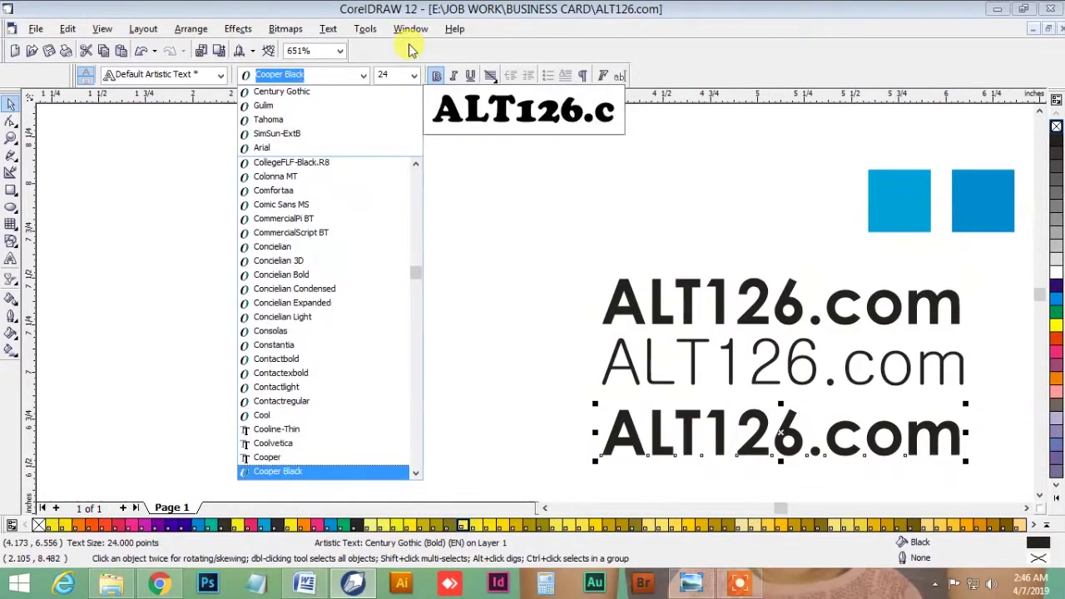
{"action": "key", "text": "Down"}
{"action": "key", "text": "Down"}
{"action": "key", "text": "Down"}
{"action": "key", "text": "Down"}
{"action": "key", "text": "Down"}
{"action": "key", "text": "Down"}
{"action": "key", "text": "Down"}
{"action": "key", "text": "Down"}
{"action": "key", "text": "Down"}
{"action": "key", "text": "Down"}
{"action": "key", "text": "Down"}
{"action": "key", "text": "Down"}
{"action": "key", "text": "Down"}
{"action": "key", "text": "Down"}
{"action": "key", "text": "Down"}
{"action": "key", "text": "Down"}
{"action": "key", "text": "Down"}
{"action": "key", "text": "Down"}
{"action": "key", "text": "Down"}
{"action": "key", "text": "Down"}
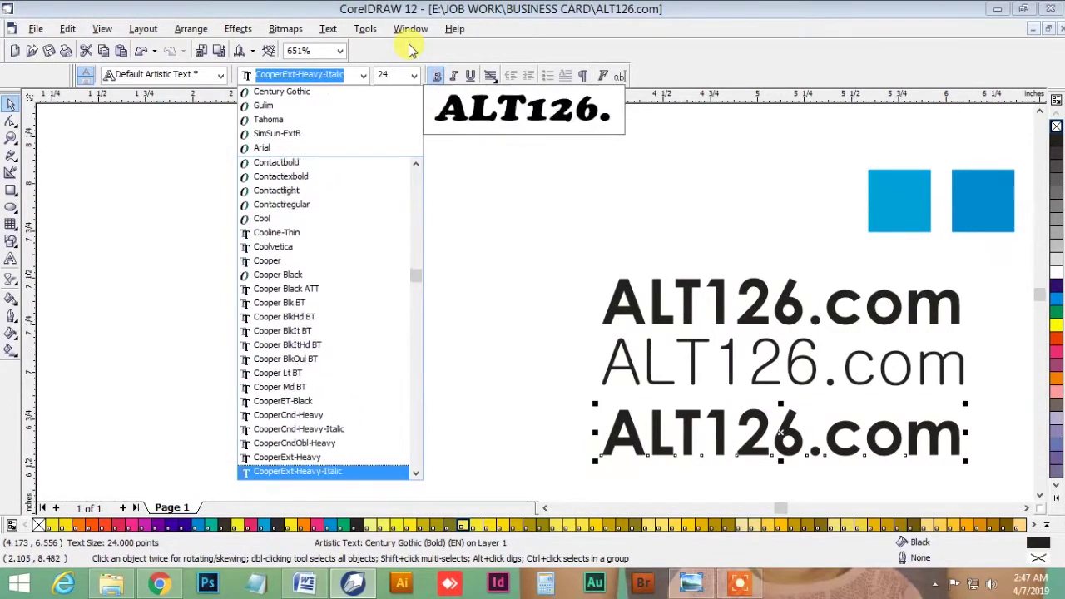
{"action": "key", "text": "Down"}
{"action": "key", "text": "Down"}
{"action": "key", "text": "Down"}
{"action": "key", "text": "Down"}
{"action": "key", "text": "Down"}
{"action": "key", "text": "Down"}
{"action": "key", "text": "Down"}
{"action": "key", "text": "Down"}
{"action": "key", "text": "Down"}
{"action": "key", "text": "Down"}
{"action": "key", "text": "Down"}
{"action": "key", "text": "Down"}
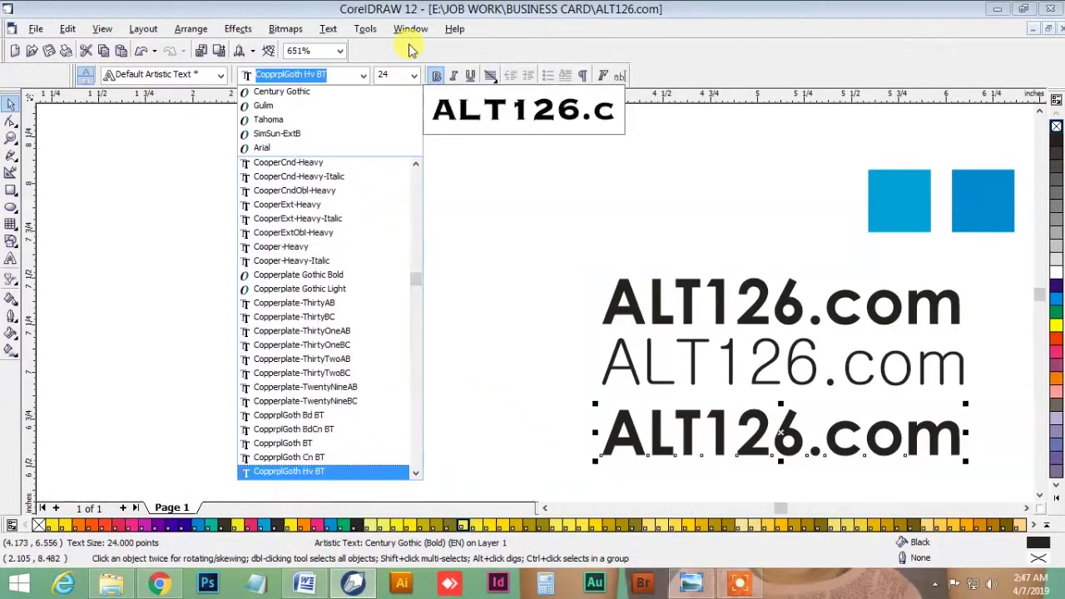
{"action": "key", "text": "Down"}
{"action": "key", "text": "Down"}
{"action": "key", "text": "Down"}
{"action": "key", "text": "Down"}
{"action": "key", "text": "Down"}
{"action": "key", "text": "Down"}
{"action": "key", "text": "Down"}
{"action": "key", "text": "Down"}
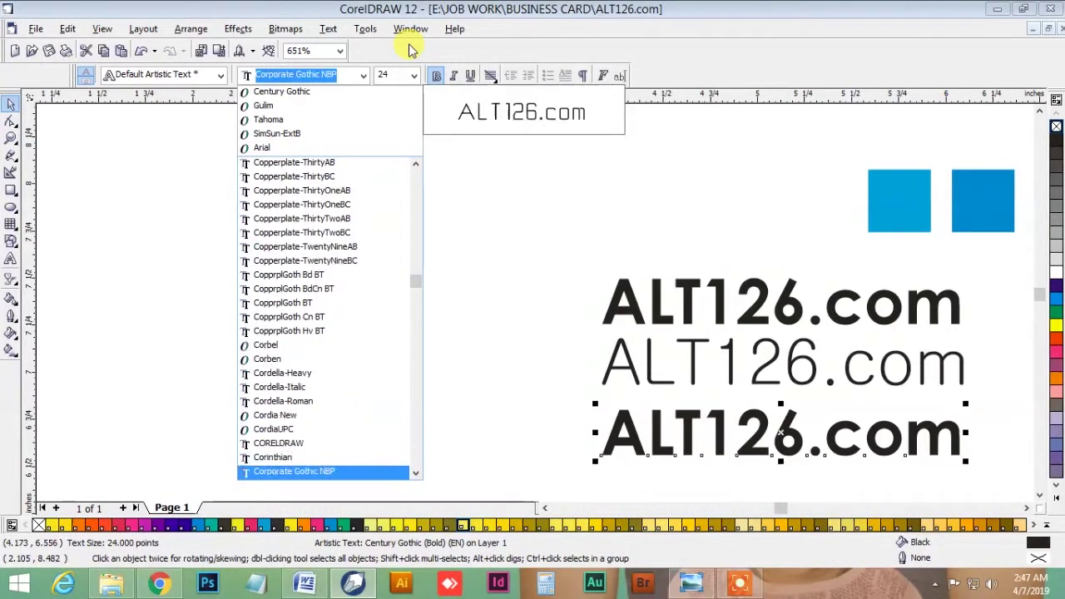
{"action": "key", "text": "Down"}
{"action": "key", "text": "Down"}
{"action": "key", "text": "Down"}
{"action": "key", "text": "Down"}
{"action": "key", "text": "Down"}
{"action": "key", "text": "Down"}
{"action": "key", "text": "Down"}
{"action": "key", "text": "Down"}
{"action": "key", "text": "Down"}
{"action": "key", "text": "Down"}
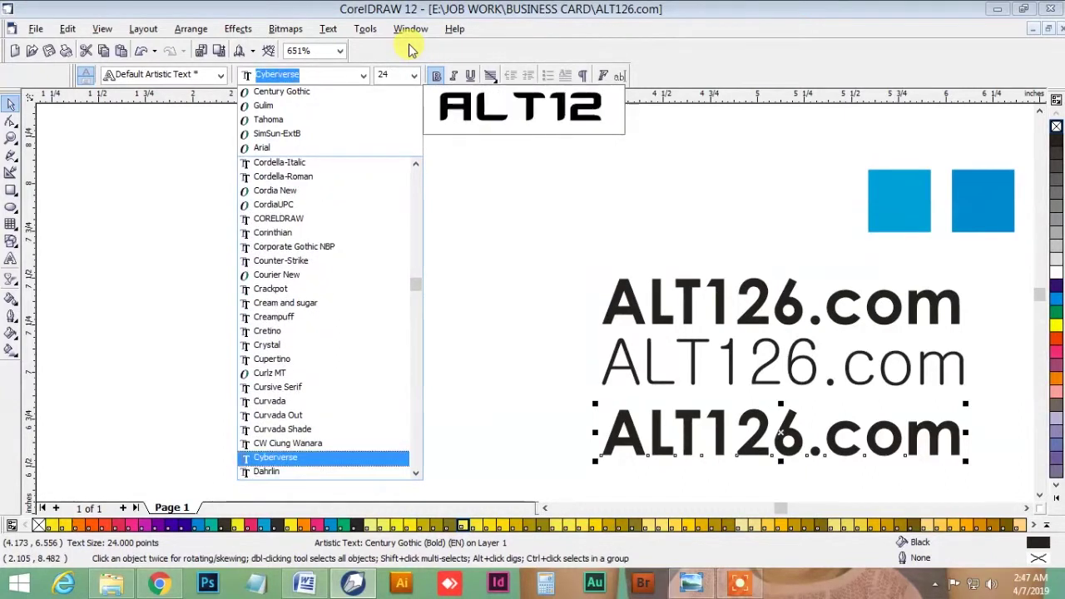
{"action": "key", "text": "Down"}
{"action": "key", "text": "Down"}
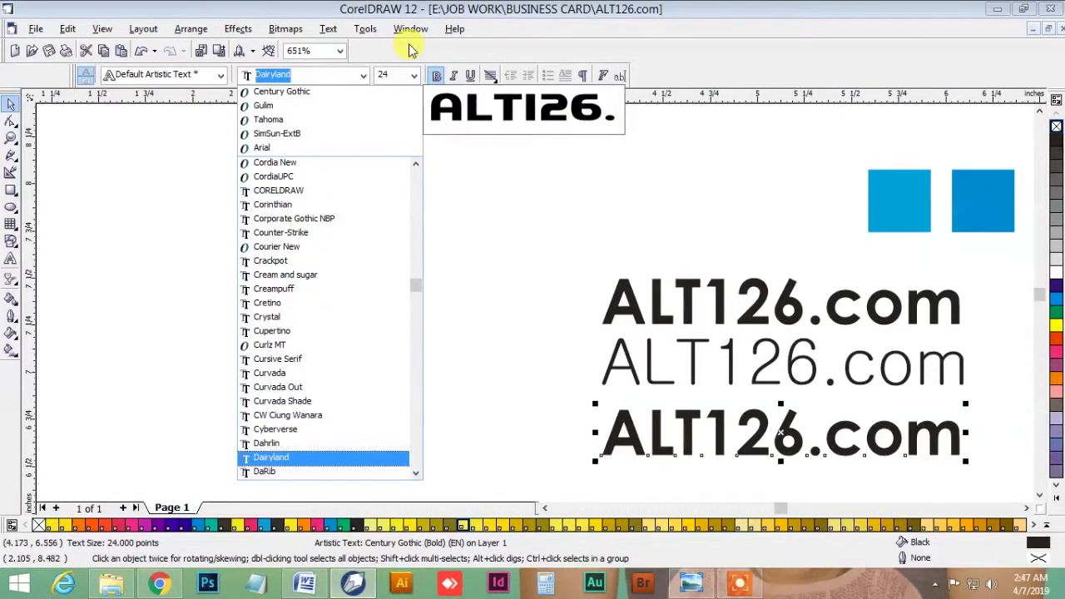
{"action": "key", "text": "Return"}
Duplicate the Dairyland line directly below itself and set the copy's font to Cocon-Regular.
{"action": "scroll", "coordinate": [501, 319], "scroll_direction": "up", "scroll_amount": 1}
{"action": "scroll", "coordinate": [503, 323], "scroll_direction": "down", "scroll_amount": 1}
{"action": "left_click_drag", "start_coordinate": [504, 386], "coordinate": [510, 441]}
{"action": "right_click", "coordinate": [509, 441]}
{"action": "left_click", "coordinate": [325, 75]}
{"action": "type", "text": "cocon l"}
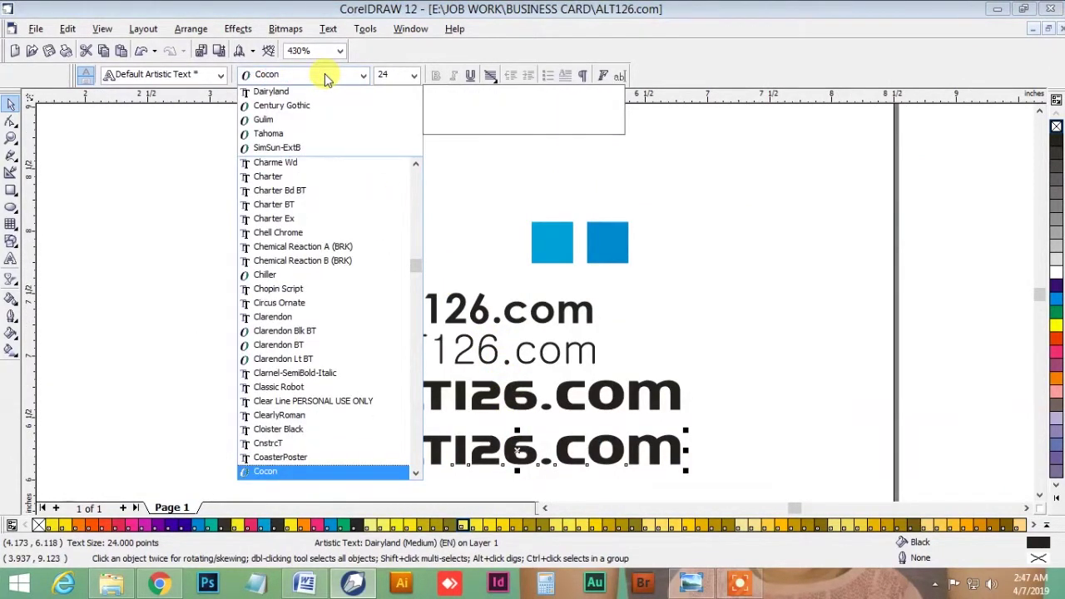
{"action": "key", "text": "Down"}
{"action": "key", "text": "Down"}
{"action": "key", "text": "Down"}
{"action": "key", "text": "Return"}
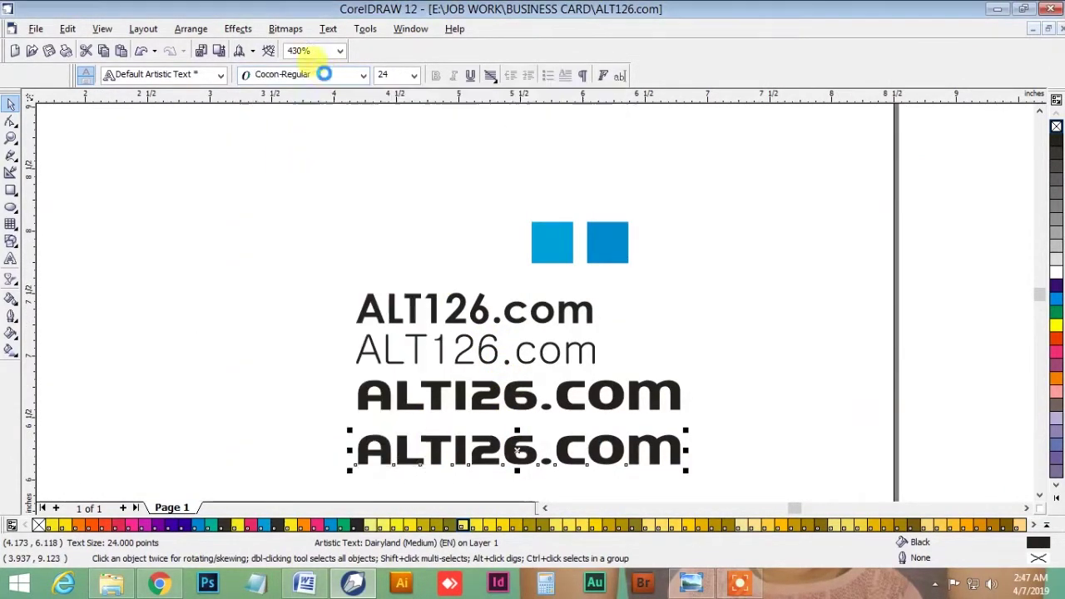
Place a copy of the Gulim line above the blue squares and set its font to Trajan Pro.
{"action": "left_click", "coordinate": [370, 210]}
{"action": "left_click_drag", "start_coordinate": [371, 217], "coordinate": [515, 217]}
{"action": "left_click_drag", "start_coordinate": [552, 350], "coordinate": [552, 205]}
{"action": "right_click", "coordinate": [553, 204]}
{"action": "left_click", "coordinate": [285, 76]}
{"action": "type", "text": "r"}
{"action": "type", "text": "tr"}
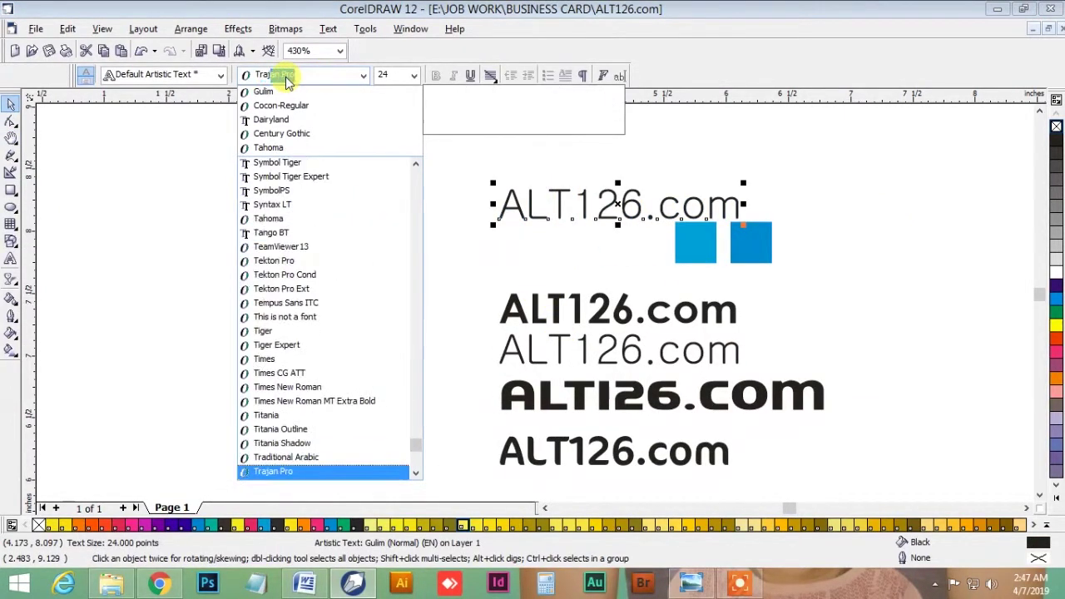
{"action": "key", "text": "Return"}
{"action": "left_click", "coordinate": [535, 178]}
Copy the Century Gothic line to the empty area at its left and replace the copy's text with ~.
{"action": "key", "text": "z"}
{"action": "left_click_drag", "start_coordinate": [193, 156], "coordinate": [893, 466]}
{"action": "key", "text": "space"}
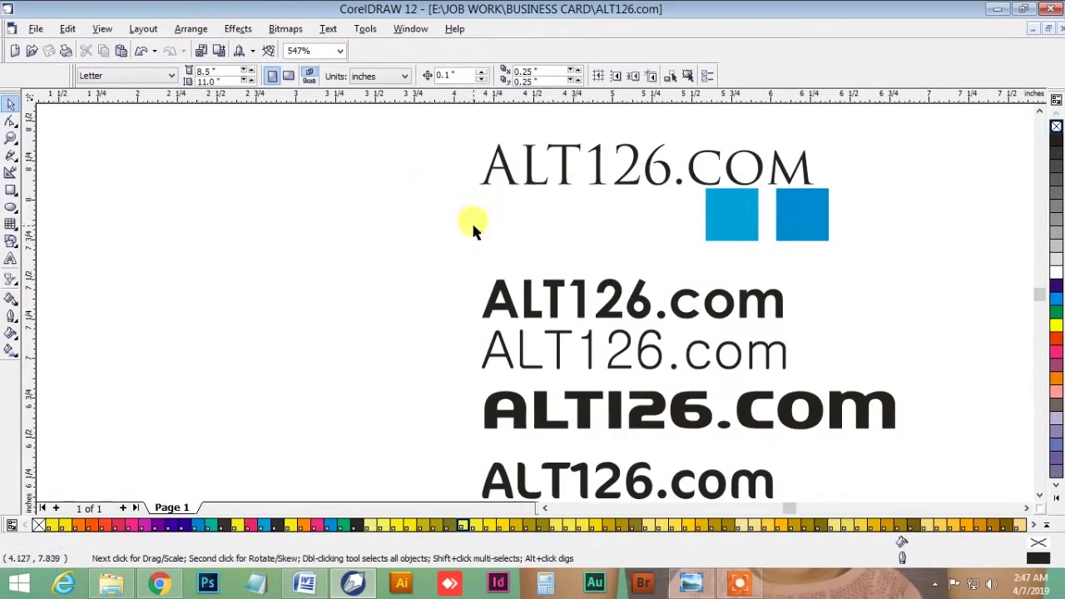
{"action": "left_click_drag", "start_coordinate": [531, 296], "coordinate": [285, 298]}
{"action": "right_click", "coordinate": [286, 298]}
{"action": "key", "text": "F8"}
{"action": "left_click", "coordinate": [321, 288]}
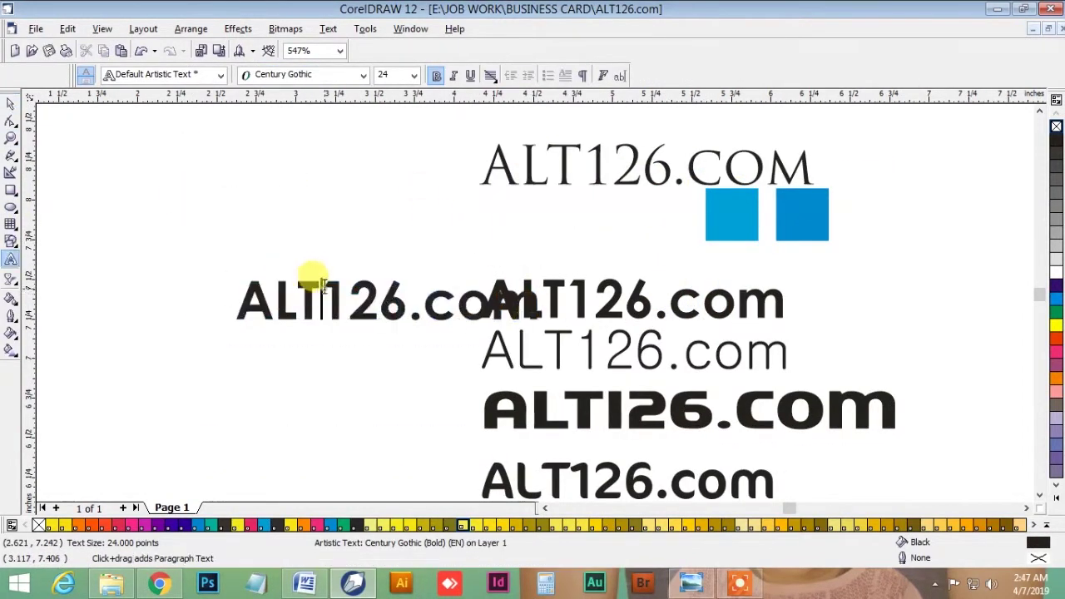
{"action": "double_click", "coordinate": [325, 287]}
{"action": "type", "text": "~"}
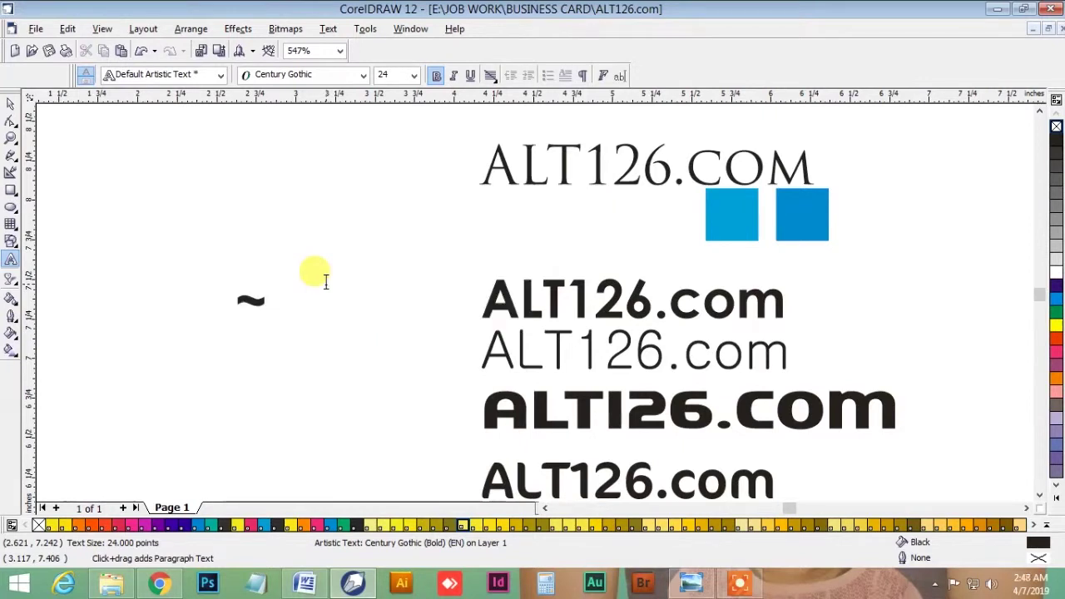
Convert the tilde to curves and enlarge it into a wave shape about 0.98 by 0.42 inches.
{"action": "key", "text": "ctrl+space"}
{"action": "key", "text": "ctrl+q"}
{"action": "left_click_drag", "start_coordinate": [275, 321], "coordinate": [372, 332]}
{"action": "left_click", "coordinate": [375, 229]}
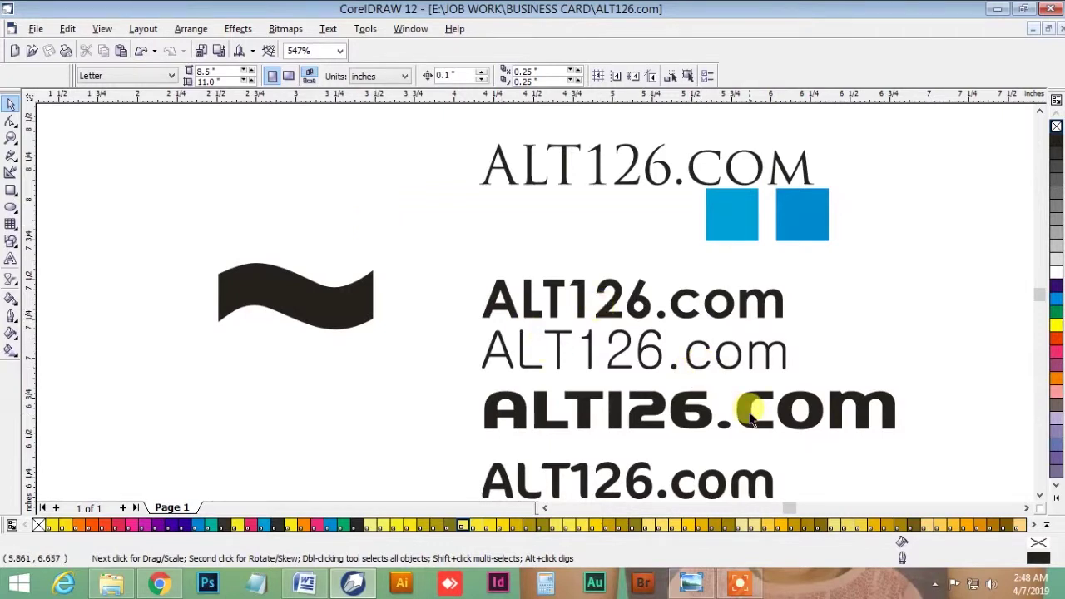
Try a copy of the Dairyland text beneath the wave shape, glance at the design brief and delete the copy.
{"action": "left_click", "coordinate": [690, 409]}
{"action": "left_click_drag", "start_coordinate": [690, 408], "coordinate": [344, 380]}
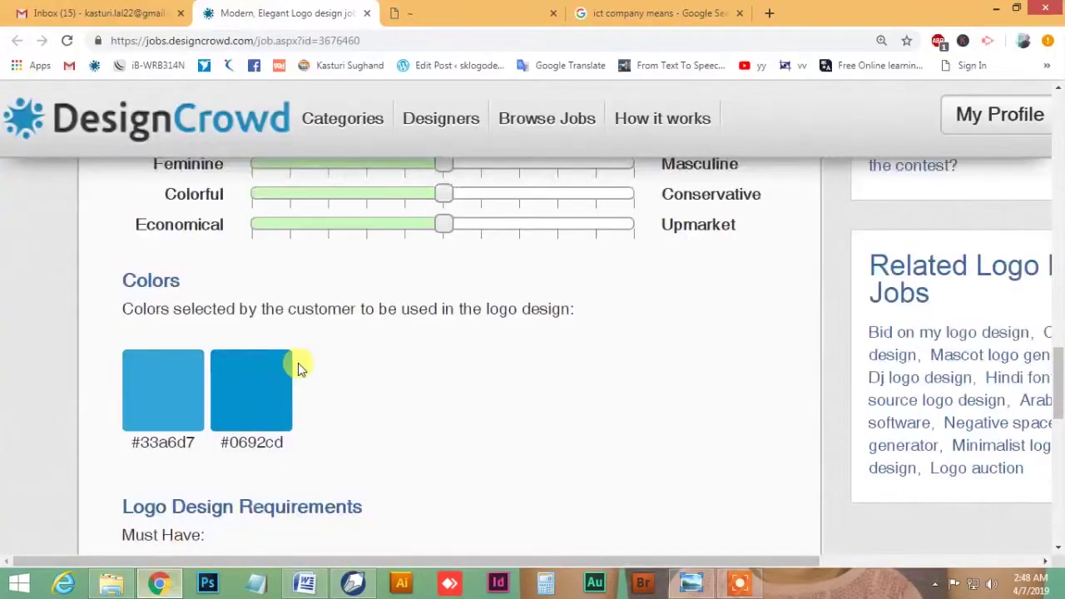
{"action": "scroll", "coordinate": [267, 408], "scroll_direction": "up", "scroll_amount": 4}
{"action": "left_click", "coordinate": [355, 581]}
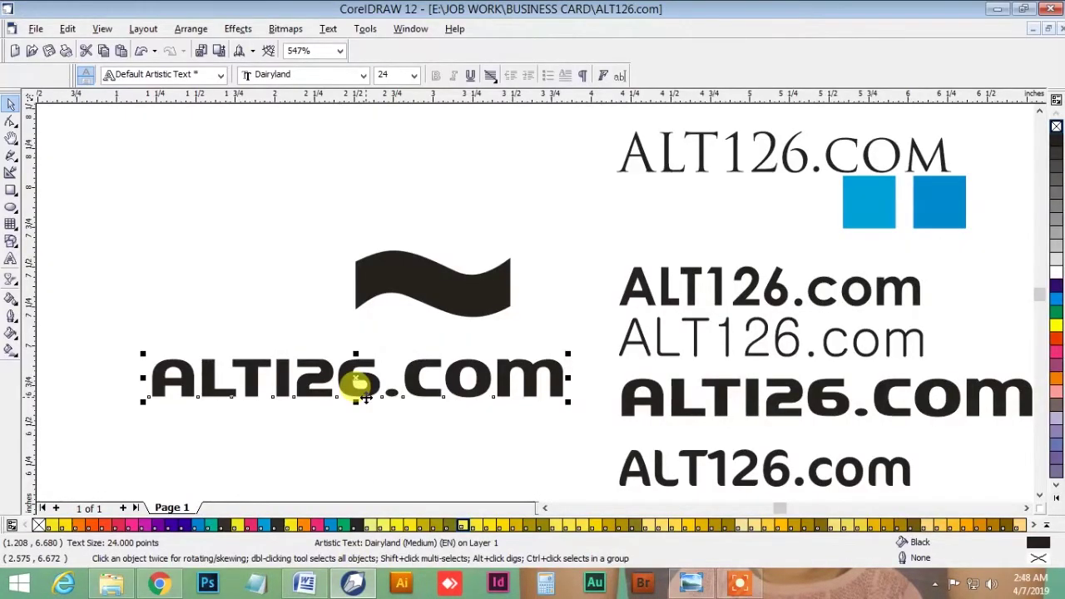
{"action": "key", "text": "Delete"}
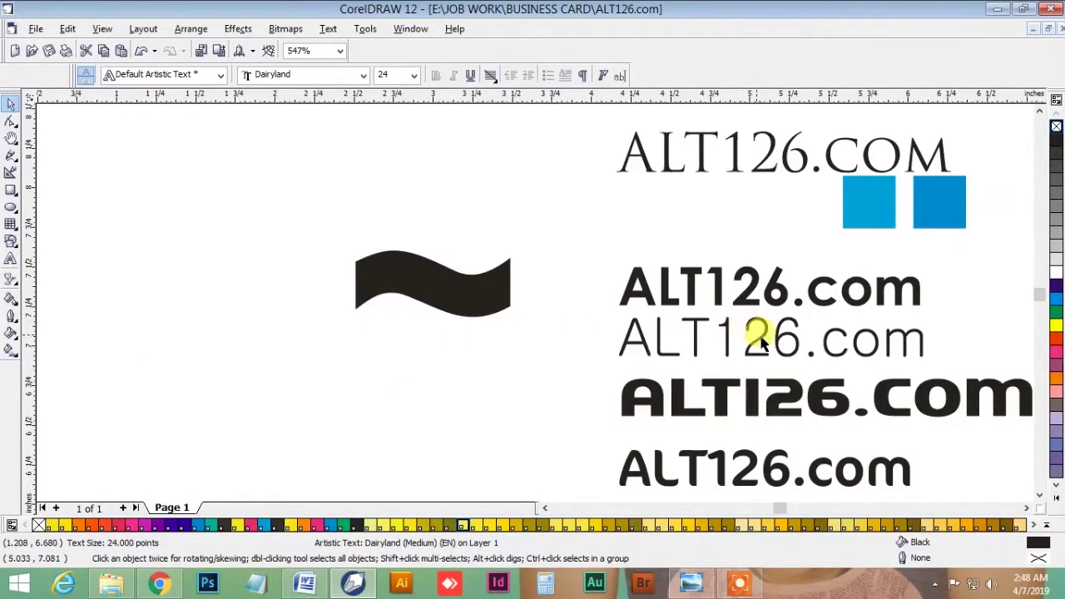
Add a black outline to the Gulim line and choose a width for it.
{"action": "left_click", "coordinate": [756, 334]}
{"action": "key", "text": "F12"}
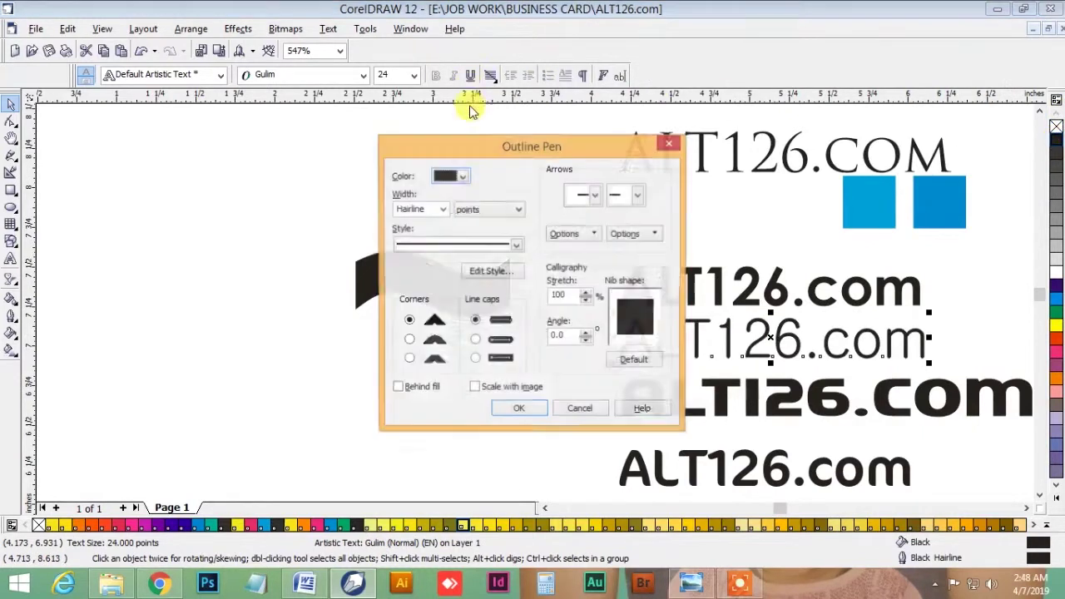
{"action": "left_click", "coordinate": [443, 211]}
{"action": "left_click", "coordinate": [435, 264]}
{"action": "left_click", "coordinate": [534, 405]}
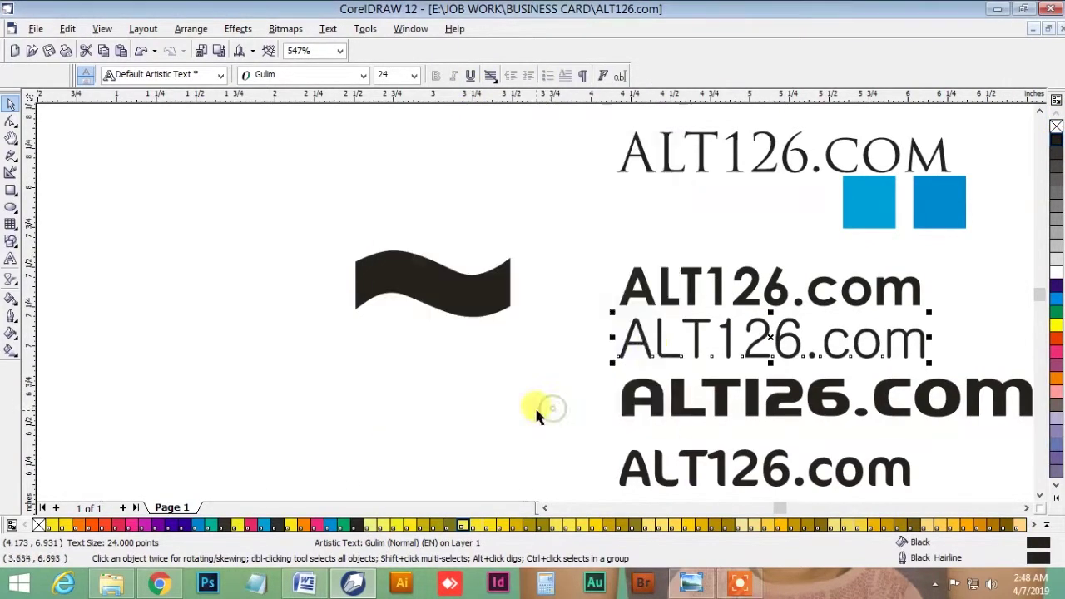
Place a copy of the Gulim line beneath the wave shape and set its outline width to 1 point.
{"action": "left_click_drag", "start_coordinate": [756, 325], "coordinate": [380, 369]}
{"action": "key", "text": "F12"}
{"action": "left_click", "coordinate": [443, 210]}
{"action": "left_click", "coordinate": [428, 242]}
{"action": "left_click", "coordinate": [508, 410]}
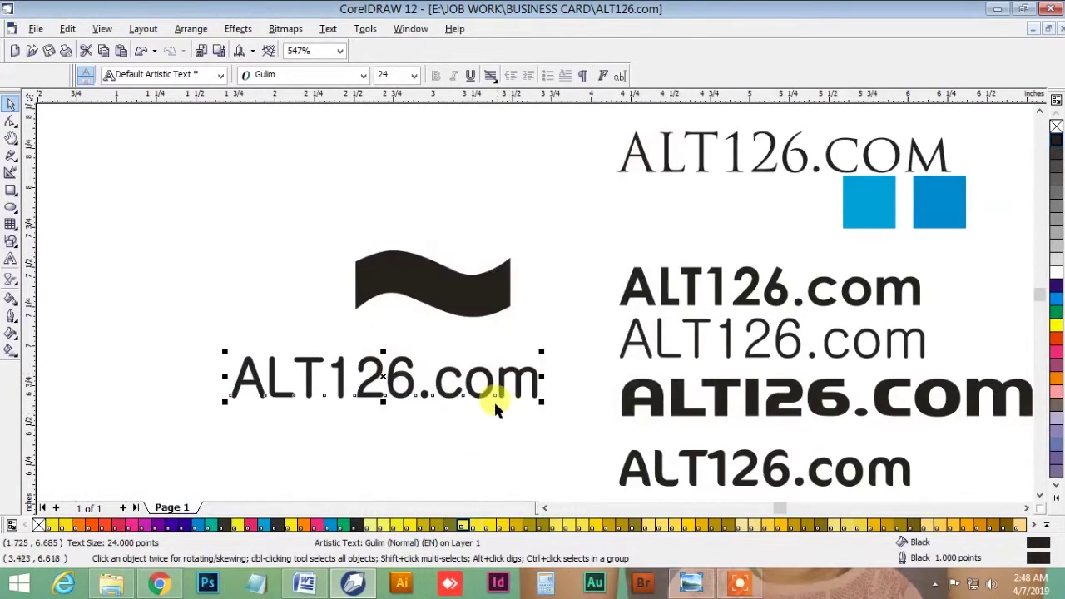
Break the outlined ALT126.com text apart and move the wave shape left above the start of the lettering.
{"action": "key", "text": "alt+a"}
{"action": "key", "text": "b"}
{"action": "left_click", "coordinate": [476, 411]}
{"action": "left_click_drag", "start_coordinate": [558, 338], "coordinate": [414, 407]}
{"action": "left_click_drag", "start_coordinate": [427, 286], "coordinate": [305, 306]}
{"action": "key", "text": "z"}
{"action": "left_click_drag", "start_coordinate": [162, 218], "coordinate": [611, 387]}
{"action": "left_click", "coordinate": [580, 299]}
Nudge the wave shape slightly right and duplicate it slightly higher so the two waves overlap.
{"action": "left_click", "coordinate": [466, 290]}
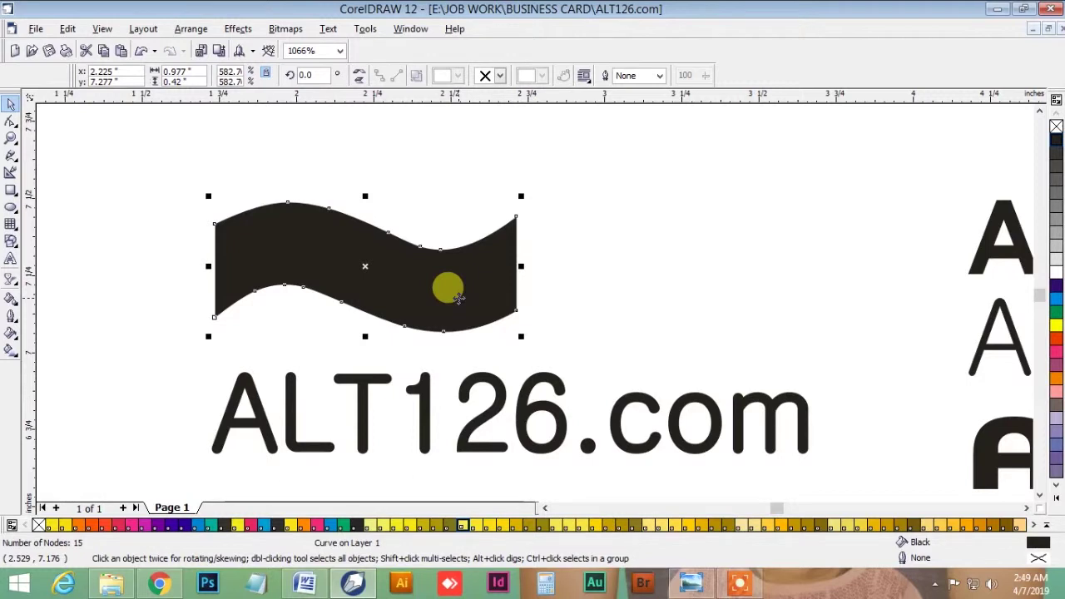
{"action": "mouse_move", "coordinate": [448, 291]}
{"action": "left_mouse_down"}
{"action": "mouse_move", "coordinate": [463, 247]}
{"action": "mouse_move", "coordinate": [475, 274]}
{"action": "mouse_move", "coordinate": [459, 288]}
{"action": "left_mouse_up"}
{"action": "left_click_drag", "start_coordinate": [427, 216], "coordinate": [426, 208]}
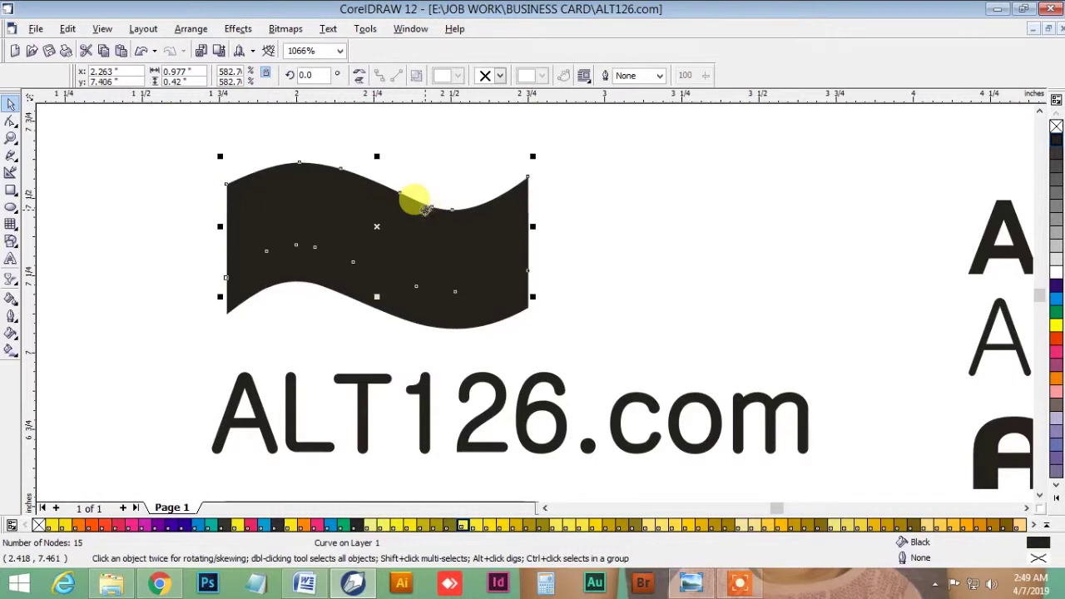
Trim the upper wave with the lower one into a thin strip and move the lower wave down to leave a gap.
{"action": "left_click", "coordinate": [466, 298]}
{"action": "left_click", "coordinate": [428, 215], "text": "shift"}
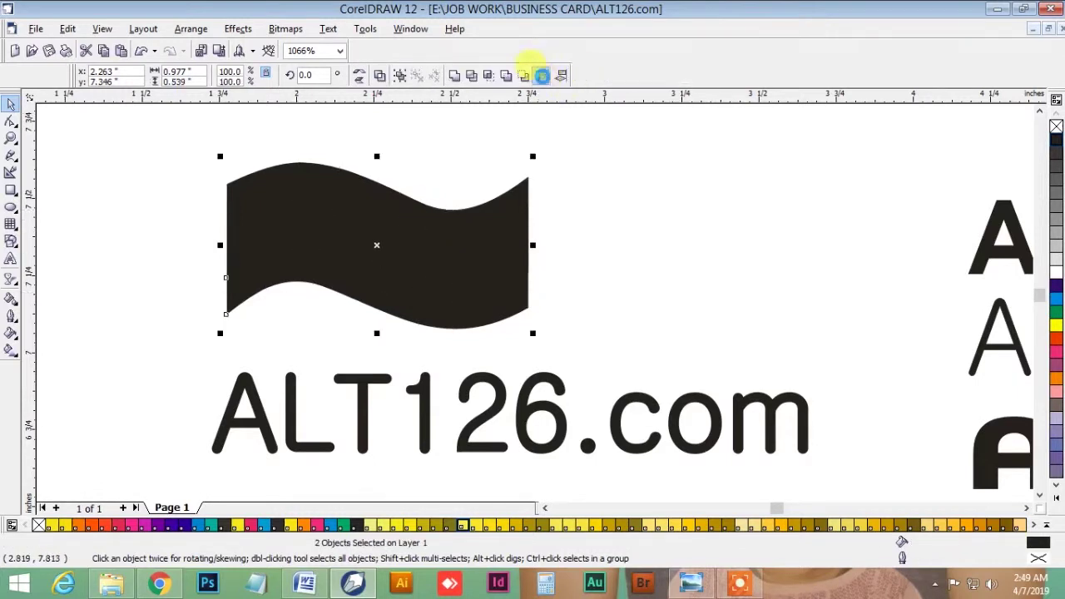
{"action": "left_click", "coordinate": [543, 77]}
{"action": "left_click_drag", "start_coordinate": [500, 243], "coordinate": [500, 314]}
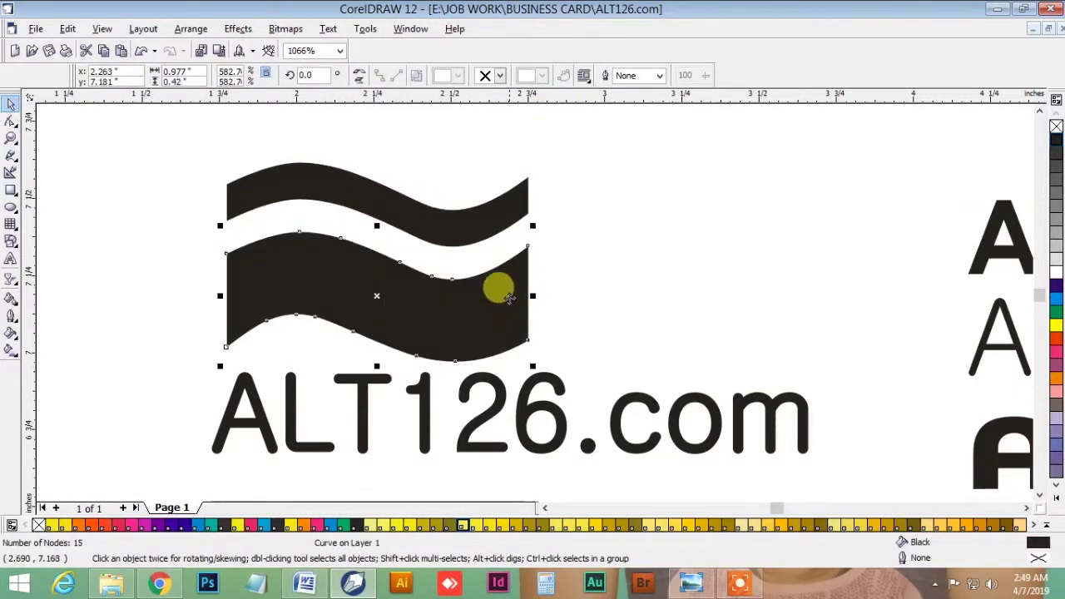
{"action": "left_click", "coordinate": [540, 247]}
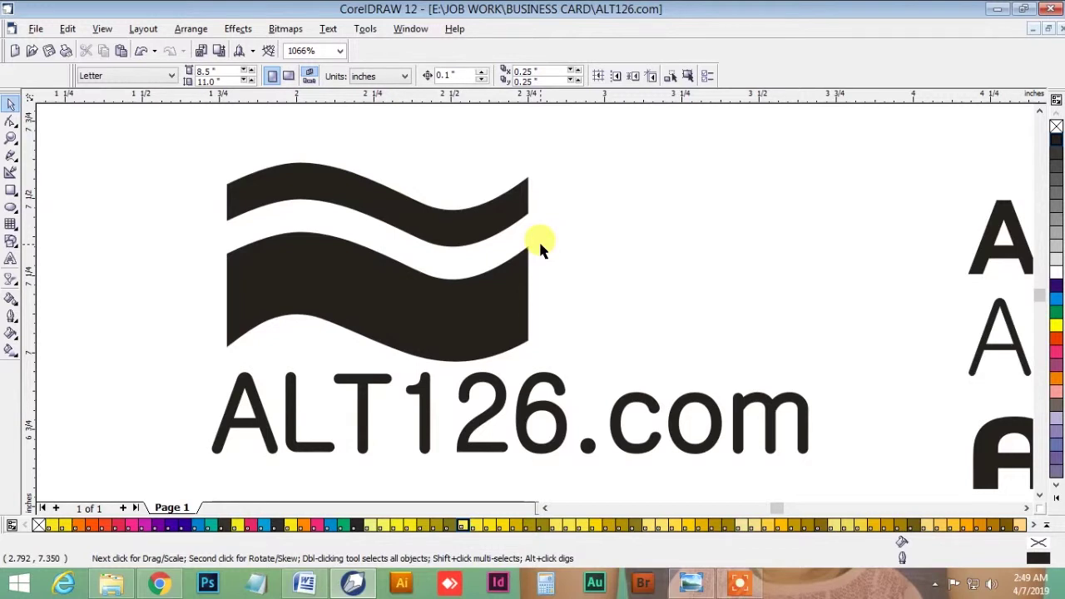
Move the two wave shapes slightly up together, away from the ALT126.com lettering.
{"action": "key", "text": "F6"}
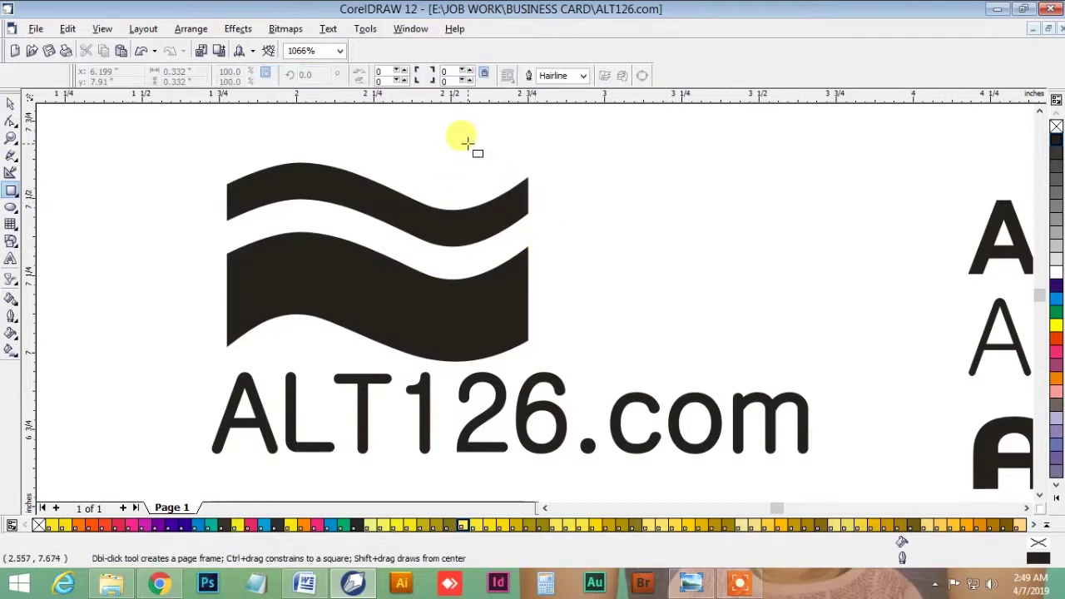
{"action": "key", "text": "space"}
{"action": "left_click", "coordinate": [449, 274]}
{"action": "left_click", "coordinate": [461, 227], "text": "shift"}
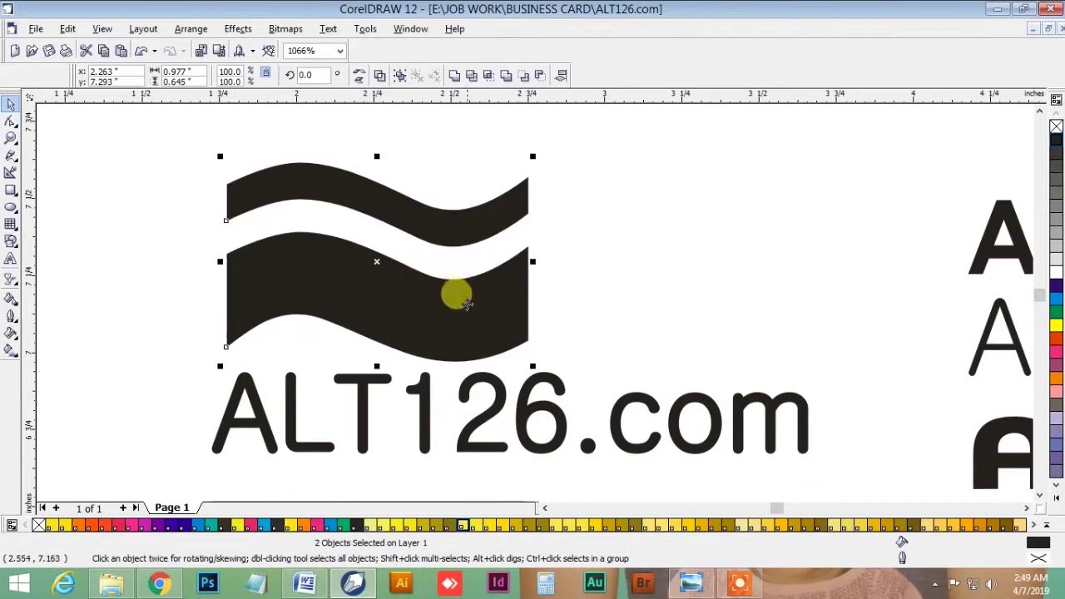
{"action": "key", "text": "Up"}
{"action": "left_click", "coordinate": [602, 249]}
Draw a square beside the waves and rotate it to 315 degrees so it stands as a diamond.
{"action": "key", "text": "F6"}
{"action": "left_click_drag", "start_coordinate": [114, 199], "coordinate": [224, 312]}
{"action": "key", "text": "space"}
{"action": "left_click", "coordinate": [182, 264]}
{"action": "left_click_drag", "start_coordinate": [224, 193], "coordinate": [268, 250]}
{"action": "key", "text": "h"}
{"action": "key", "text": "space"}
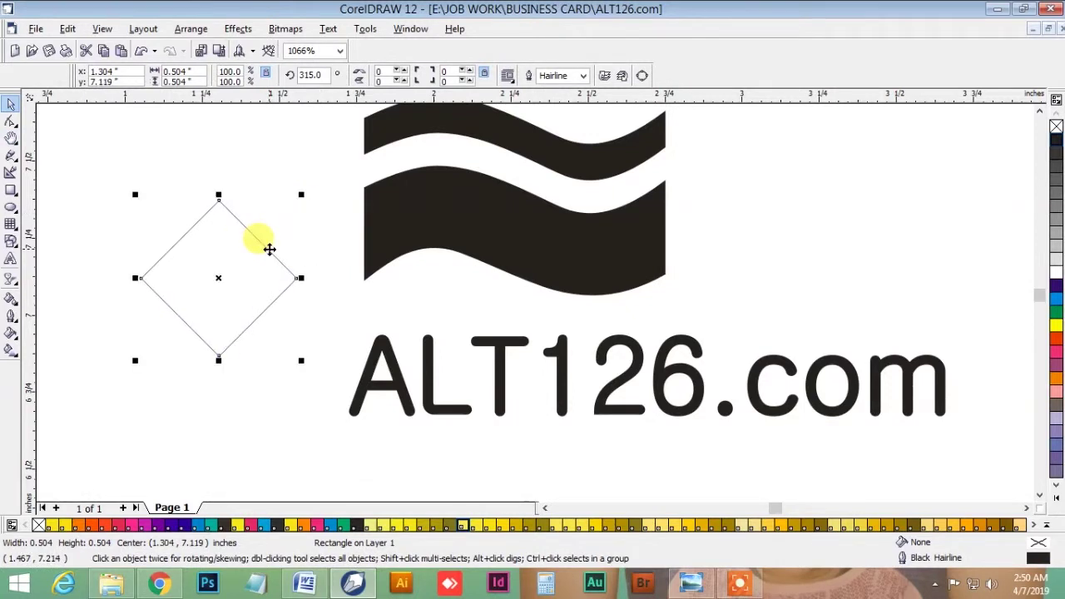
Round the diamond's corners to a value of 31 and fill it with black.
{"action": "key", "text": "F10"}
{"action": "left_click_drag", "start_coordinate": [297, 278], "coordinate": [295, 298]}
{"action": "key", "text": "space"}
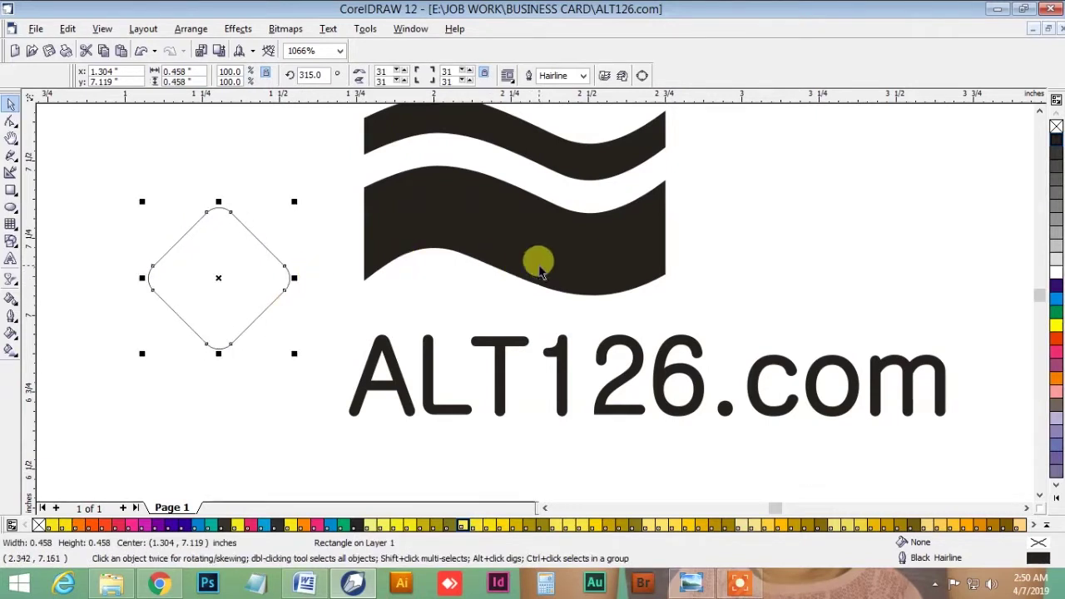
{"action": "left_click", "coordinate": [1056, 141]}
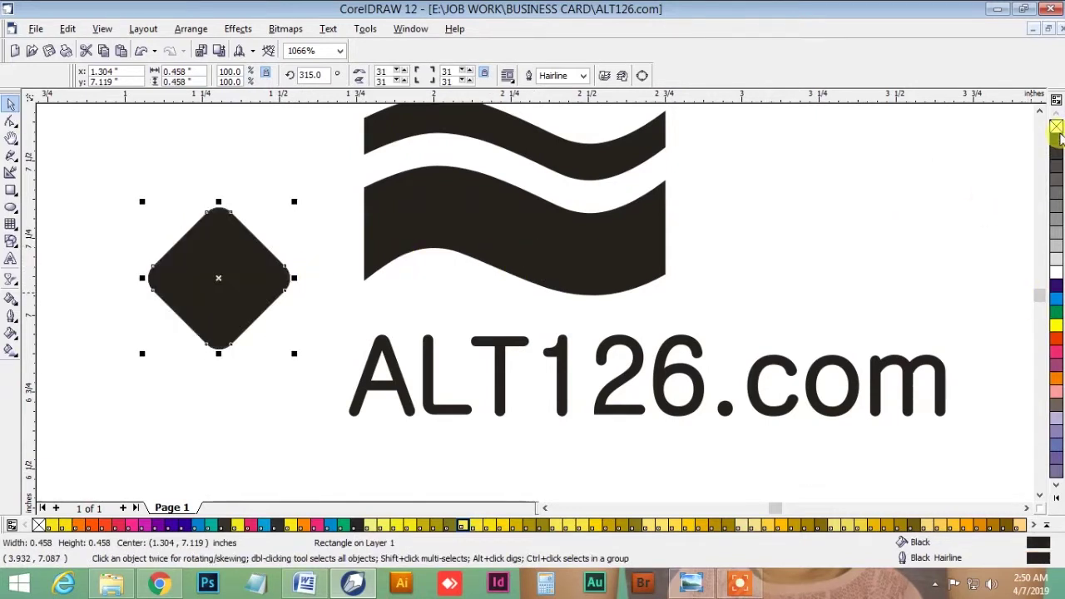
{"action": "left_click", "coordinate": [906, 166]}
Group the two waves, shrink them to about 0.71 inch wide over the black diamond and fill them white.
{"action": "left_click", "coordinate": [622, 150]}
{"action": "left_click", "coordinate": [607, 233], "text": "shift"}
{"action": "key", "text": "ctrl+g"}
{"action": "left_click_drag", "start_coordinate": [622, 233], "coordinate": [346, 343]}
{"action": "left_click_drag", "start_coordinate": [391, 198], "coordinate": [352, 219]}
{"action": "left_click", "coordinate": [1056, 272]}
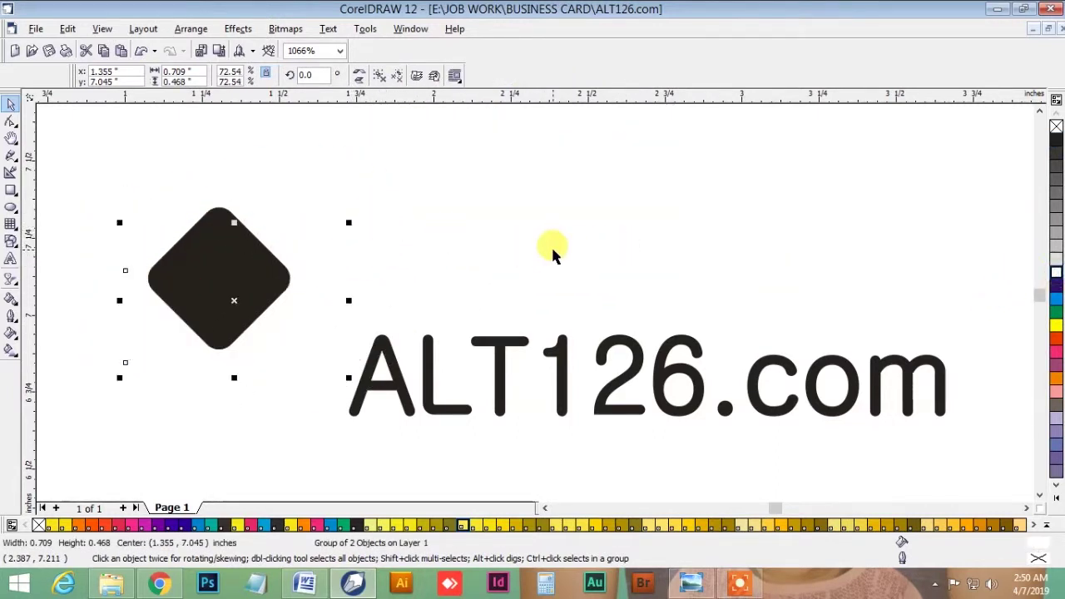
Reduce the white wave group to about 0.54 inch wide and position it so it cuts visually across the diamond.
{"action": "mouse_move", "coordinate": [349, 222]}
{"action": "left_mouse_down"}
{"action": "mouse_move", "coordinate": [373, 205]}
{"action": "mouse_move", "coordinate": [332, 233]}
{"action": "left_mouse_up"}
{"action": "key", "text": "ctrl+z"}
{"action": "left_click", "coordinate": [244, 246], "text": "shift"}
{"action": "key", "text": "c"}
{"action": "left_click", "coordinate": [284, 228]}
{"action": "left_click_drag", "start_coordinate": [246, 281], "coordinate": [251, 275]}
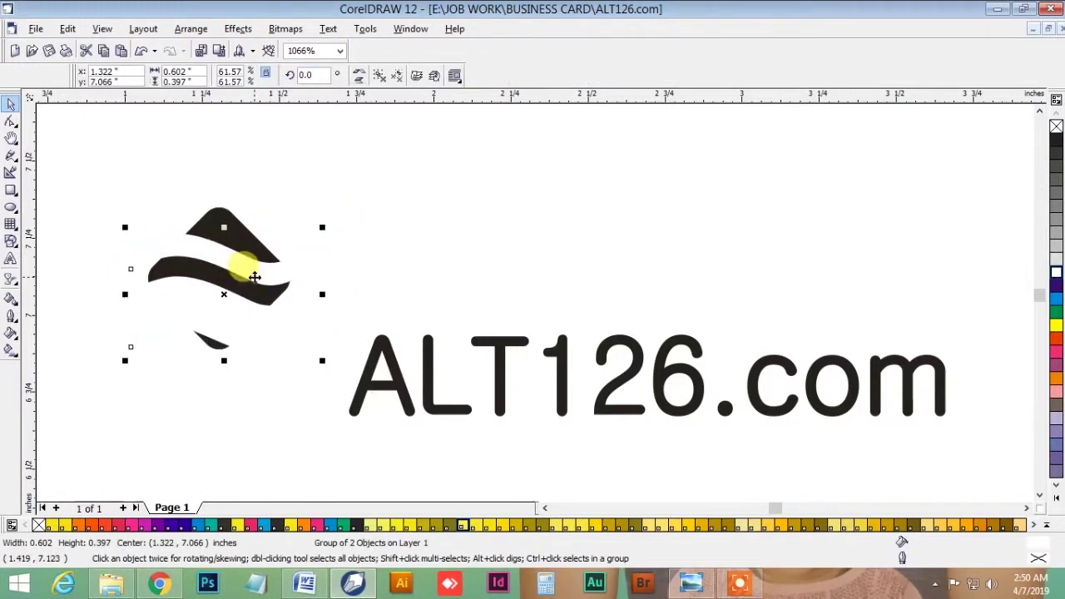
{"action": "left_click_drag", "start_coordinate": [322, 231], "coordinate": [313, 239]}
{"action": "left_click_drag", "start_coordinate": [256, 278], "coordinate": [253, 270]}
{"action": "left_click", "coordinate": [333, 228]}
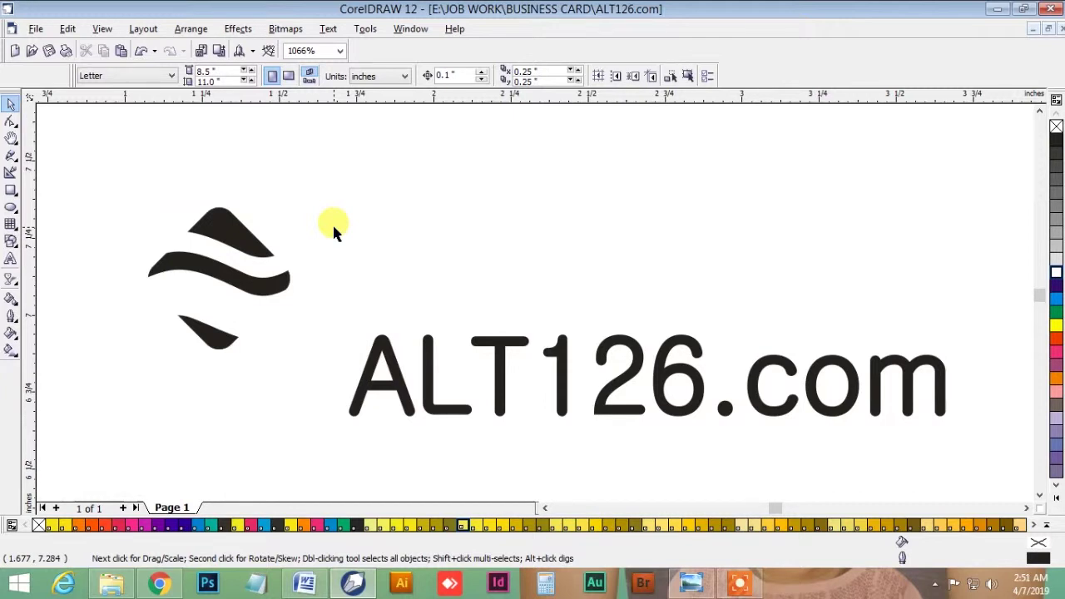
Delete the thick lower white wave and place a copy of the thin white strip lower on the diamond.
{"action": "left_click", "coordinate": [242, 234]}
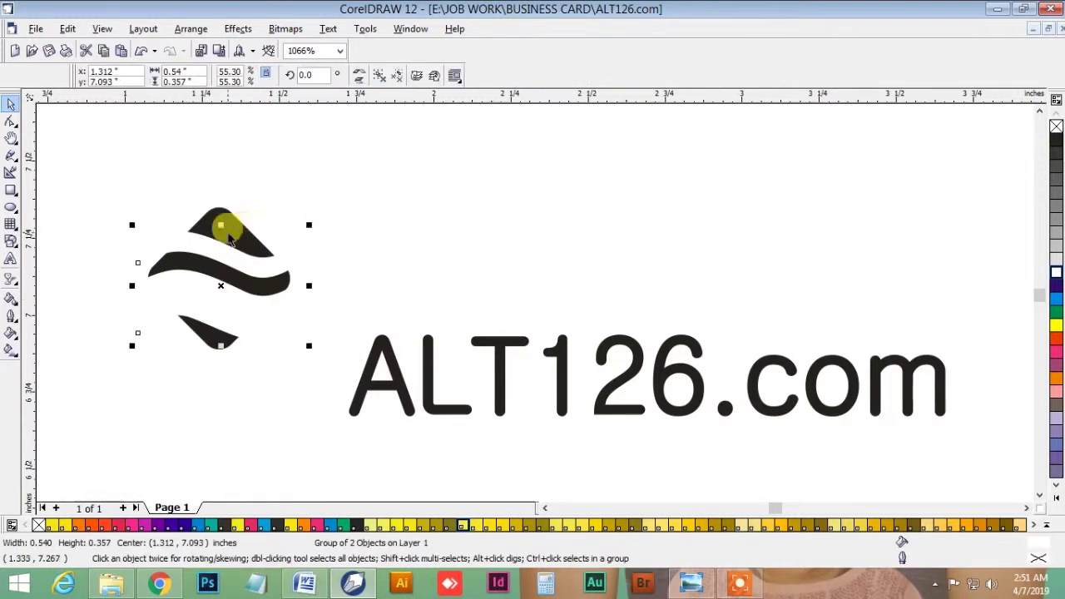
{"action": "left_click", "coordinate": [239, 304], "text": "ctrl"}
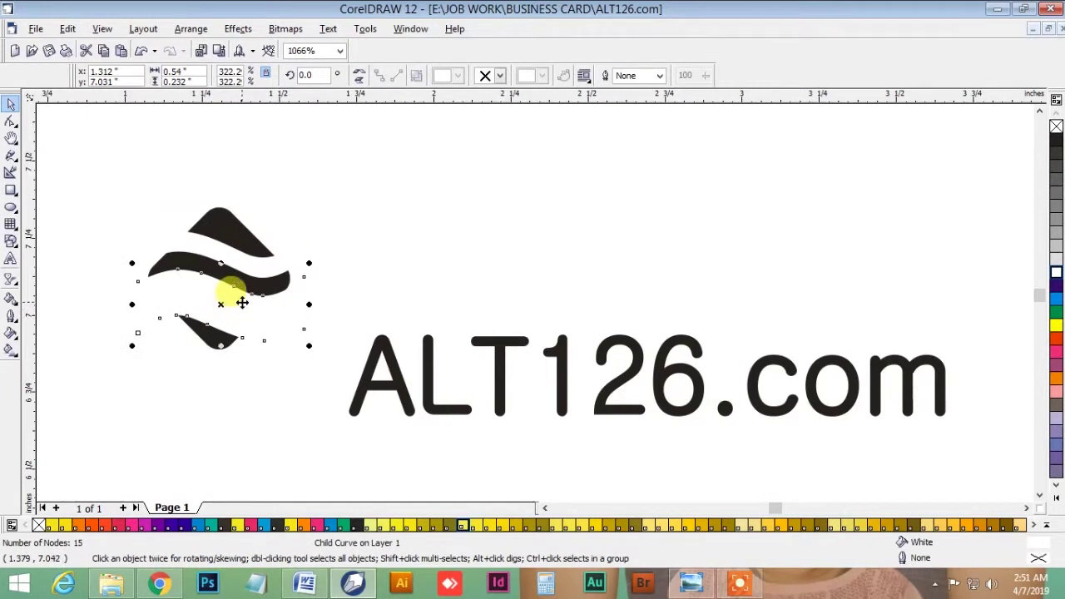
{"action": "key", "text": "Delete"}
{"action": "left_click_drag", "start_coordinate": [252, 267], "coordinate": [244, 315]}
{"action": "right_click", "coordinate": [244, 315]}
{"action": "left_click", "coordinate": [328, 220]}
{"action": "left_click", "coordinate": [256, 266]}
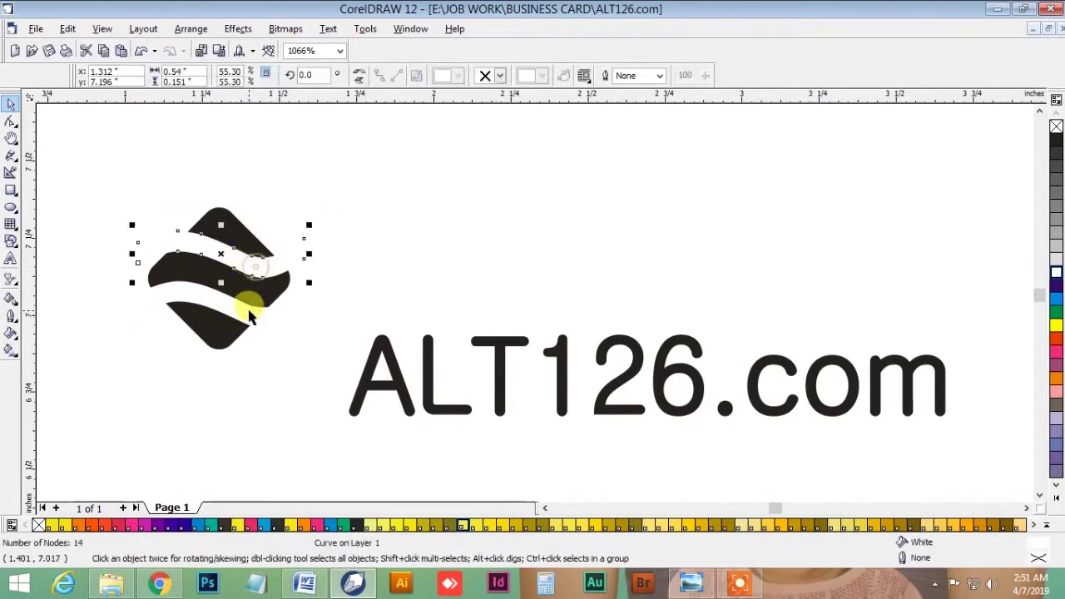
Group the two white strips and centre them on the diamond horizontally and vertically.
{"action": "left_click", "coordinate": [249, 309], "text": "shift"}
{"action": "key", "text": "ctrl+g"}
{"action": "left_click", "coordinate": [239, 233], "text": "shift"}
{"action": "key", "text": "c"}
{"action": "key", "text": "e"}
{"action": "left_click", "coordinate": [288, 223]}
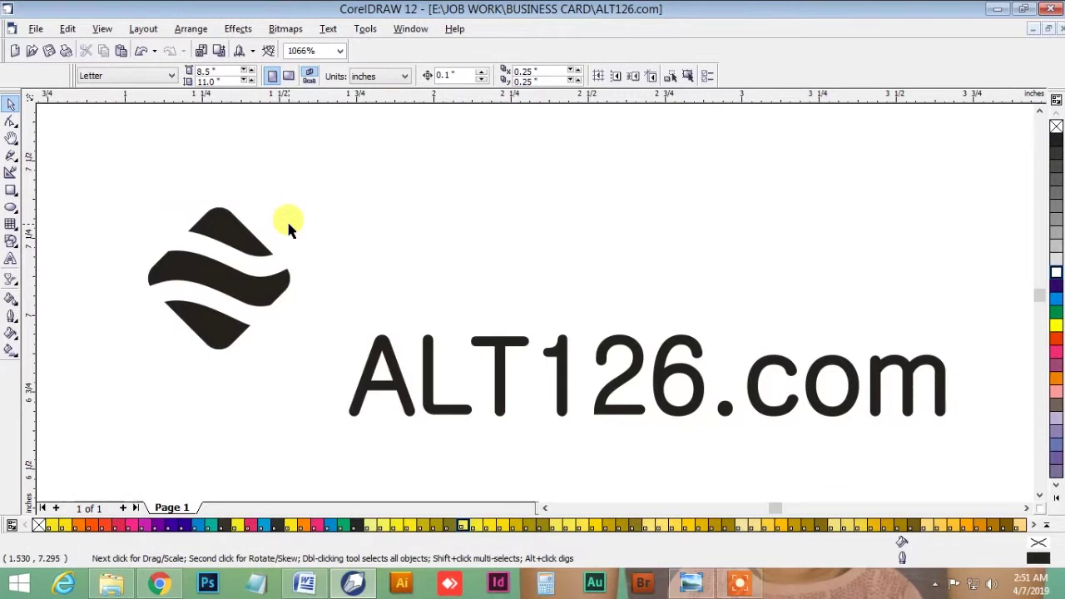
Place the two blue colour squares above the outlined ALT126.com lettering beside the icon.
{"action": "key", "text": "F4"}
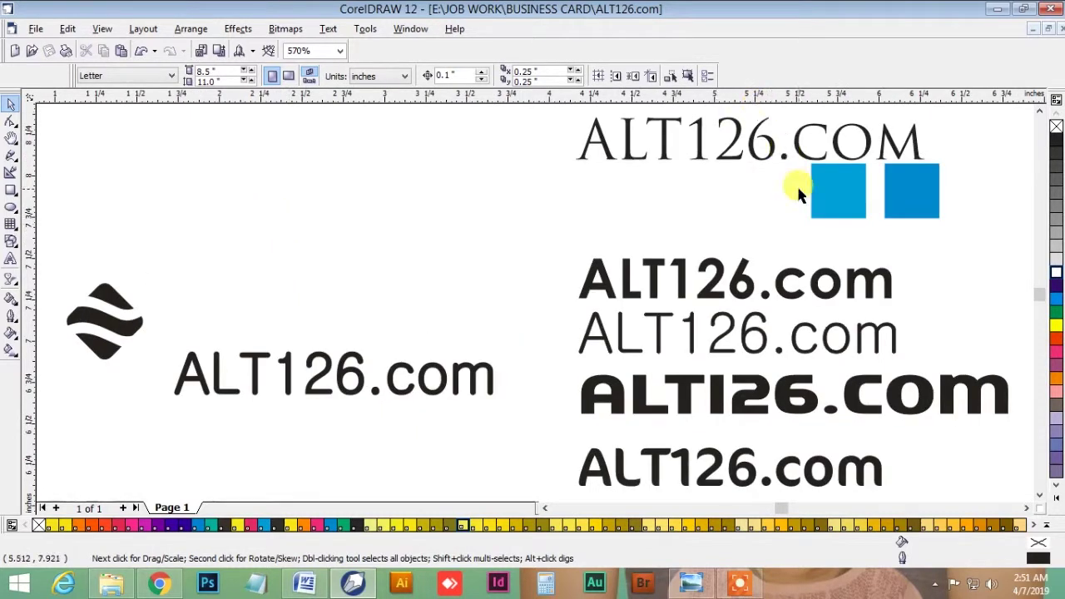
{"action": "left_click", "coordinate": [857, 192]}
{"action": "left_click", "coordinate": [907, 192], "text": "shift"}
{"action": "right_click", "coordinate": [342, 247]}
{"action": "left_click_drag", "start_coordinate": [908, 194], "coordinate": [432, 251]}
{"action": "key", "text": "h"}
{"action": "key", "text": "z"}
{"action": "left_click_drag", "start_coordinate": [139, 201], "coordinate": [663, 389]}
Cut the two wave strips out of the black diamond and break the result into separate pieces.
{"action": "left_click", "coordinate": [98, 264]}
{"action": "left_click", "coordinate": [118, 288]}
{"action": "left_click", "coordinate": [118, 259], "text": "shift"}
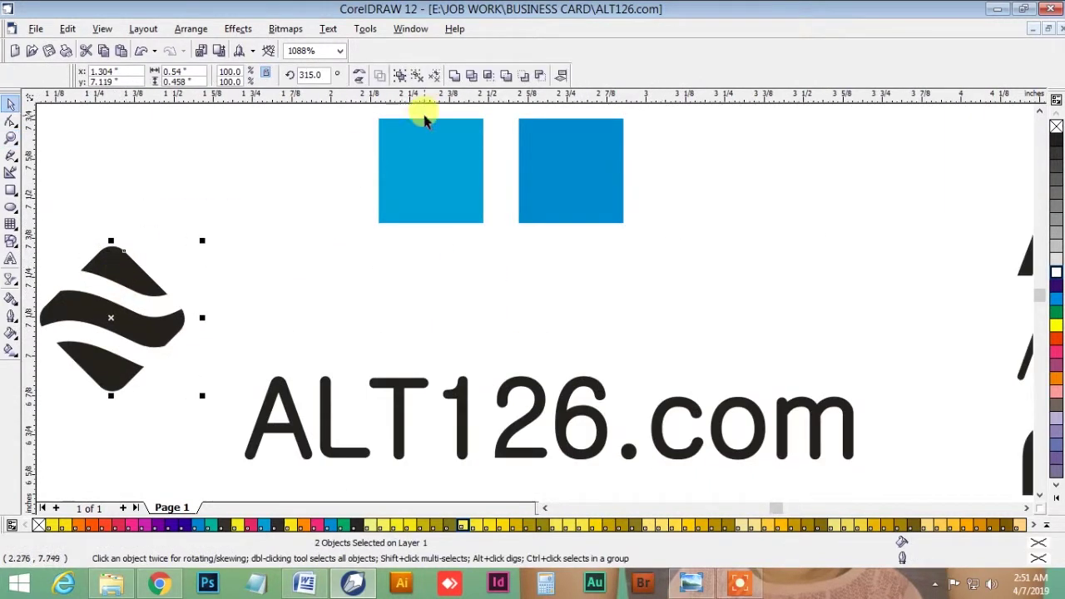
{"action": "left_click", "coordinate": [536, 77]}
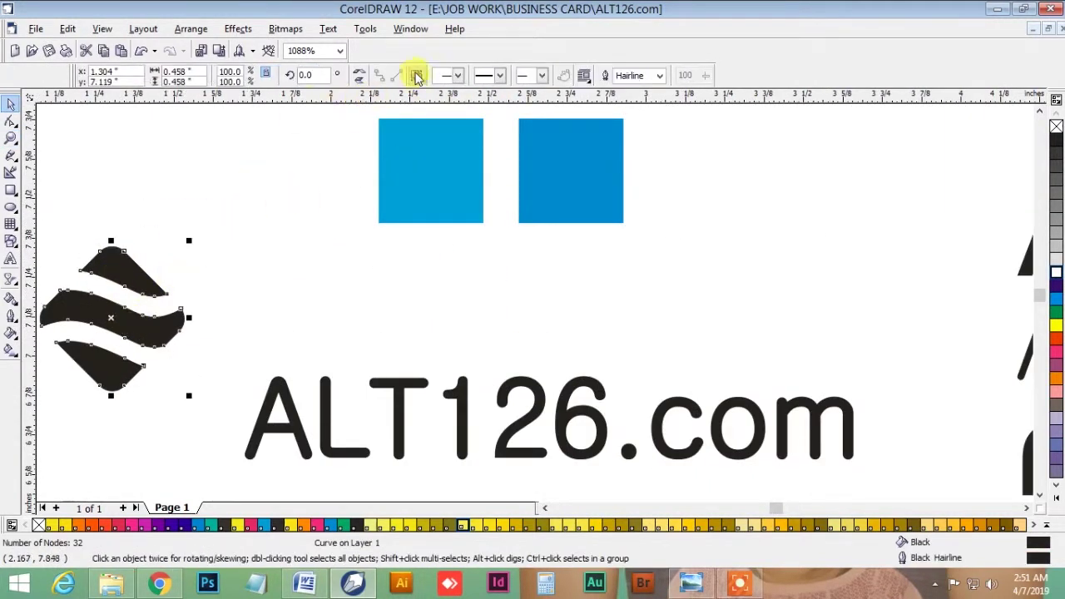
{"action": "left_click", "coordinate": [195, 258]}
Copy the darker blue square's fill onto the icon's middle wave band.
{"action": "left_click", "coordinate": [119, 319]}
{"action": "left_click", "coordinate": [67, 28]}
{"action": "left_click", "coordinate": [117, 178]}
{"action": "left_click", "coordinate": [547, 316]}
{"action": "left_click", "coordinate": [541, 200]}
Copy the lighter blue square's fill onto the icon's upper and lower pieces.
{"action": "left_click", "coordinate": [113, 265]}
{"action": "left_click", "coordinate": [90, 366], "text": "shift"}
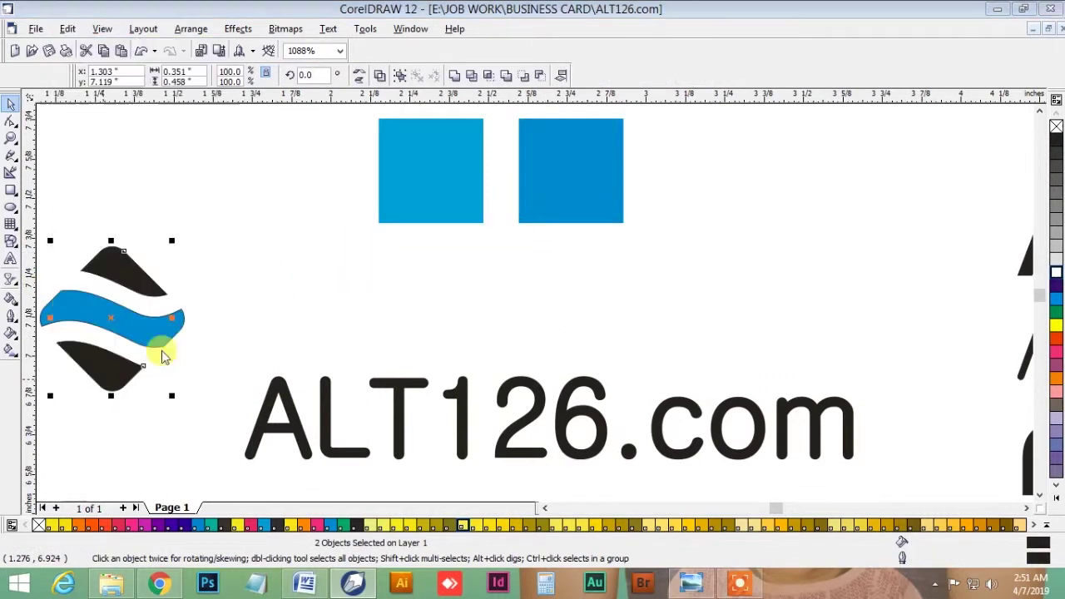
{"action": "key", "text": "ctrl+shift+a"}
{"action": "left_click", "coordinate": [526, 319]}
{"action": "left_click", "coordinate": [406, 171]}
Remove the outline from all three icon pieces and group them.
{"action": "left_click", "coordinate": [262, 275]}
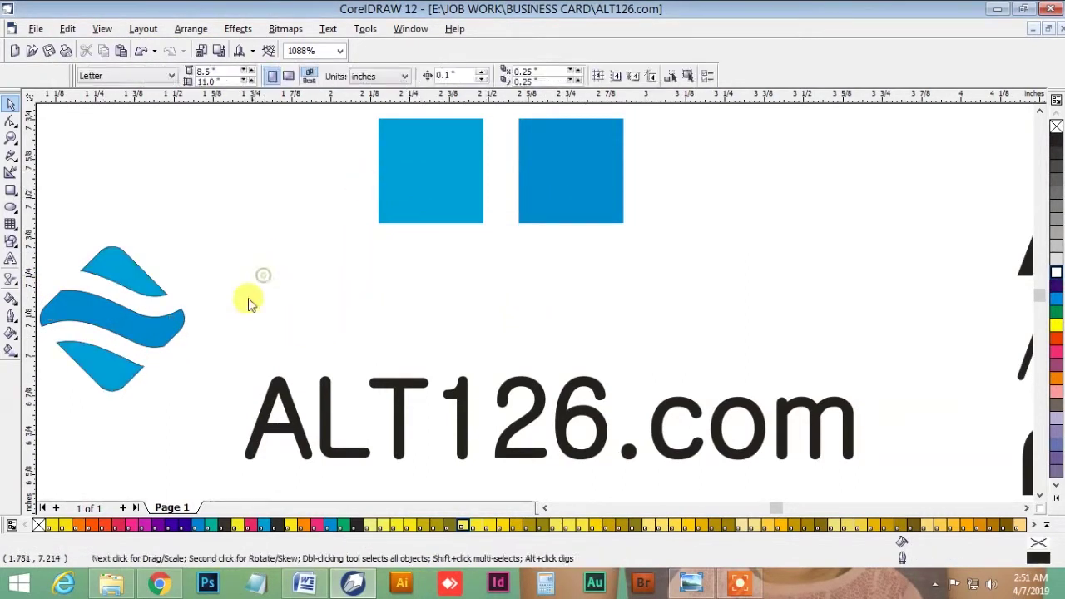
{"action": "left_click_drag", "start_coordinate": [248, 297], "coordinate": [336, 272]}
{"action": "left_click_drag", "start_coordinate": [307, 380], "coordinate": [308, 381]}
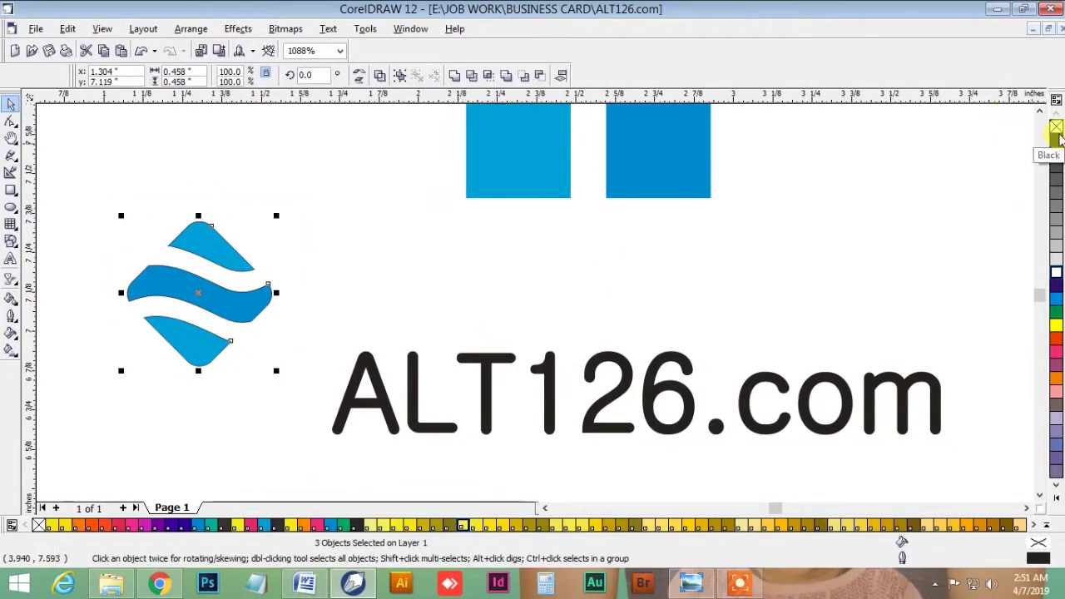
{"action": "right_click", "coordinate": [1054, 124]}
{"action": "key", "text": "ctrl+g"}
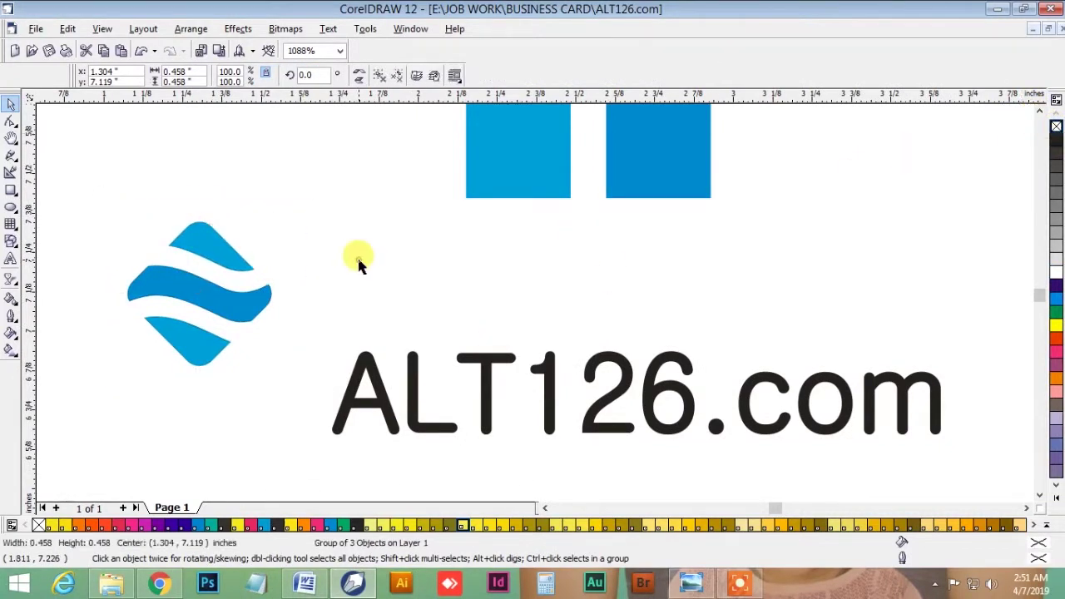
{"action": "left_click", "coordinate": [358, 260]}
Round the left end of the icon's middle band by deleting its corner nodes.
{"action": "key", "text": "F2"}
{"action": "left_click_drag", "start_coordinate": [109, 209], "coordinate": [348, 365]}
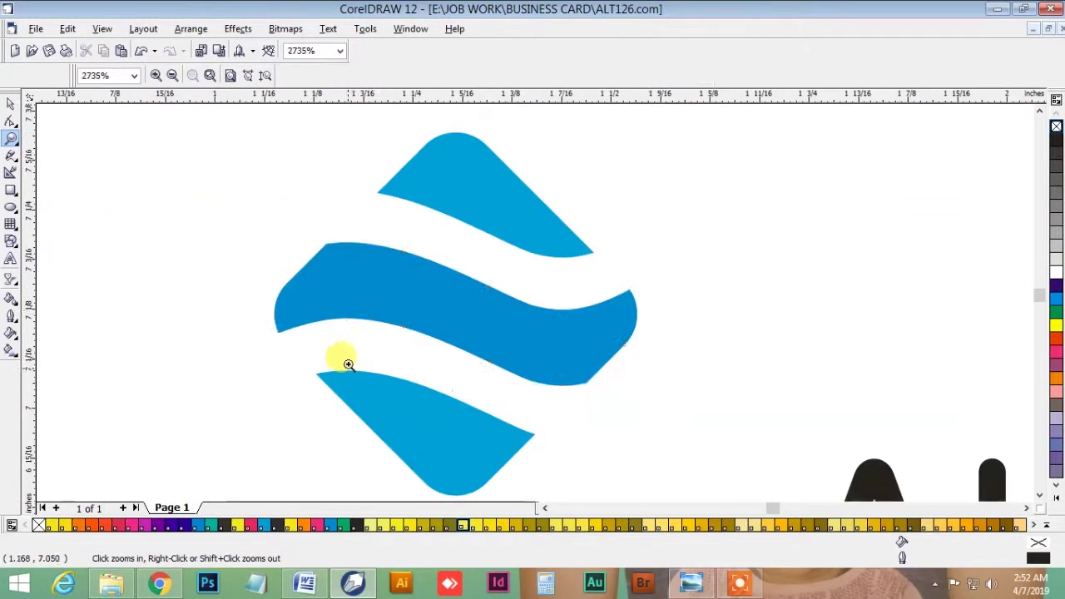
{"action": "left_click", "coordinate": [371, 304], "text": "ctrl"}
{"action": "key", "text": "F10"}
{"action": "left_click_drag", "start_coordinate": [260, 223], "coordinate": [336, 303]}
{"action": "key", "text": "Delete"}
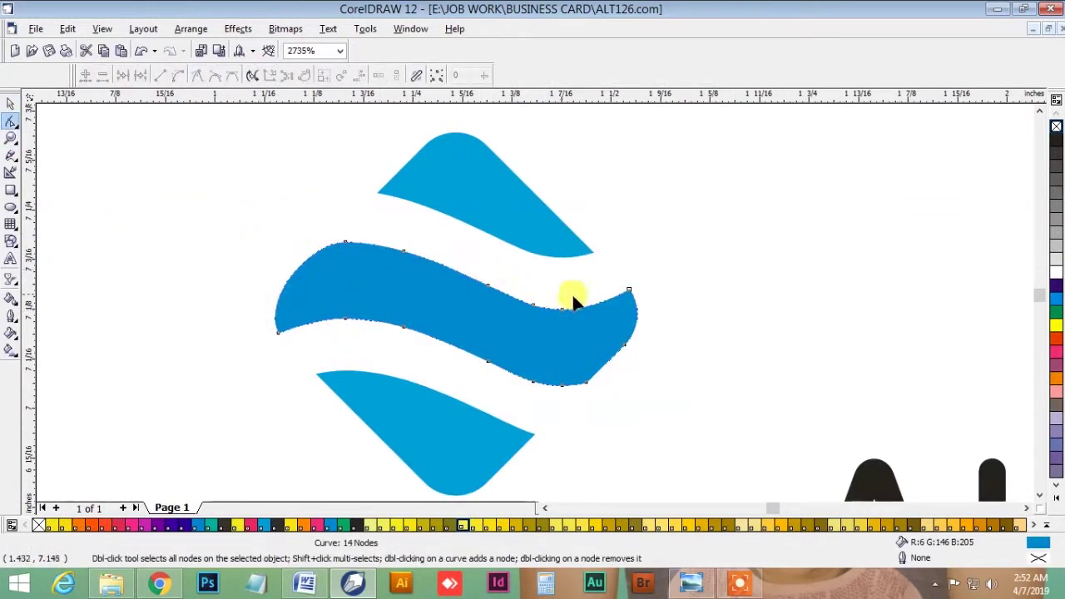
Add nodes near the middle band's right end and delete its corner nodes to give it a smooth curve.
{"action": "left_click_drag", "start_coordinate": [547, 390], "coordinate": [533, 392]}
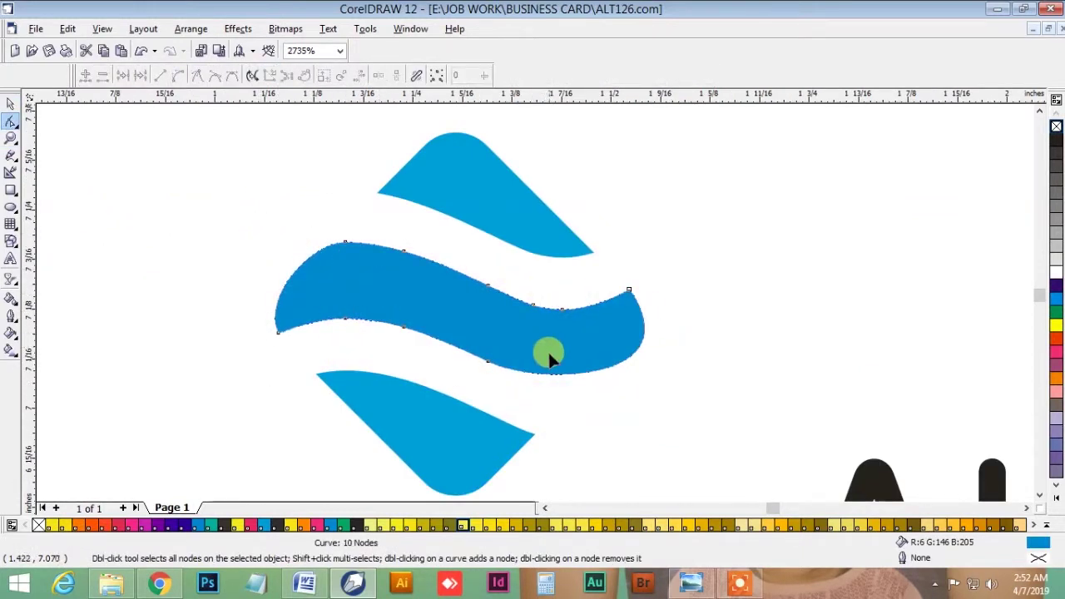
{"action": "double_click", "coordinate": [506, 373]}
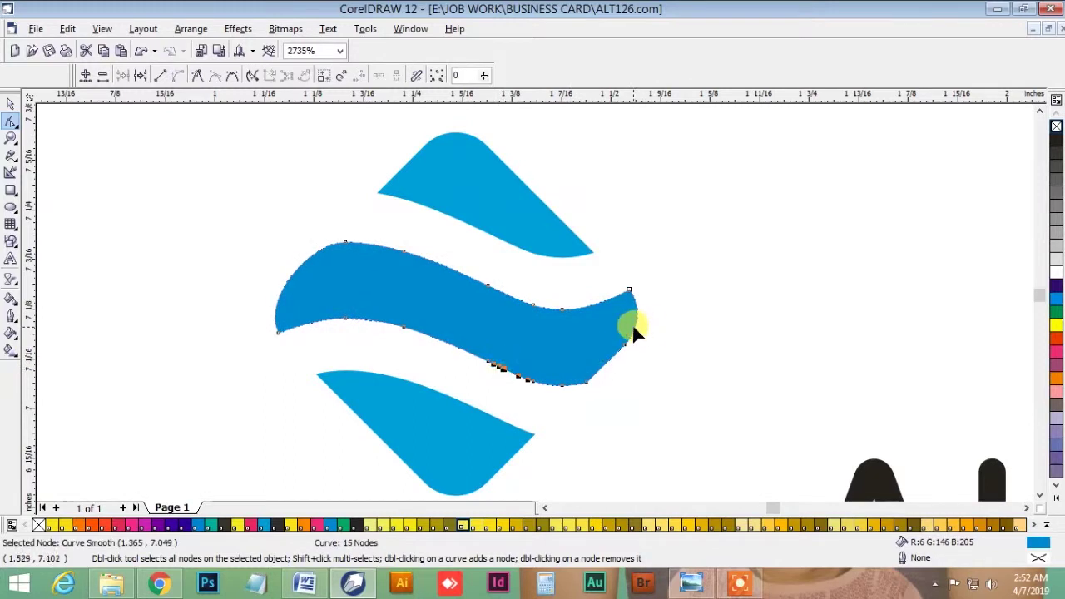
{"action": "left_click_drag", "start_coordinate": [515, 403], "coordinate": [515, 403]}
{"action": "key", "text": "Delete"}
{"action": "key", "text": "space"}
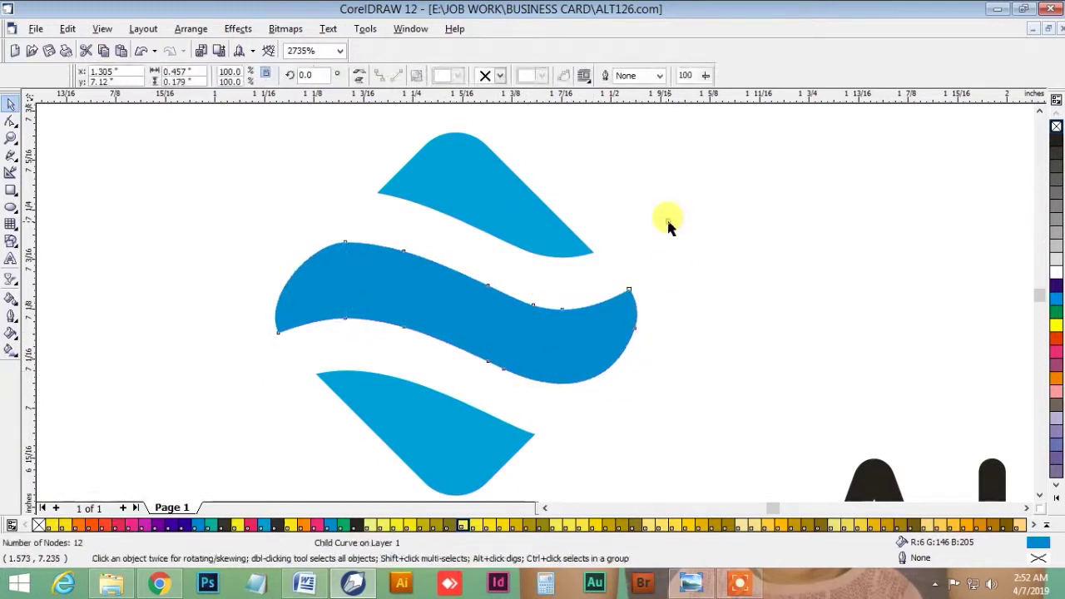
Copy the darker blue square's fill onto all the ALT126.com letters beside the icon.
{"action": "key", "text": "F3"}
{"action": "left_click_drag", "start_coordinate": [361, 370], "coordinate": [952, 450]}
{"action": "key", "text": "ctrl+z"}
{"action": "left_click", "coordinate": [401, 288]}
{"action": "key", "text": "alt+e"}
{"action": "key", "text": "m"}
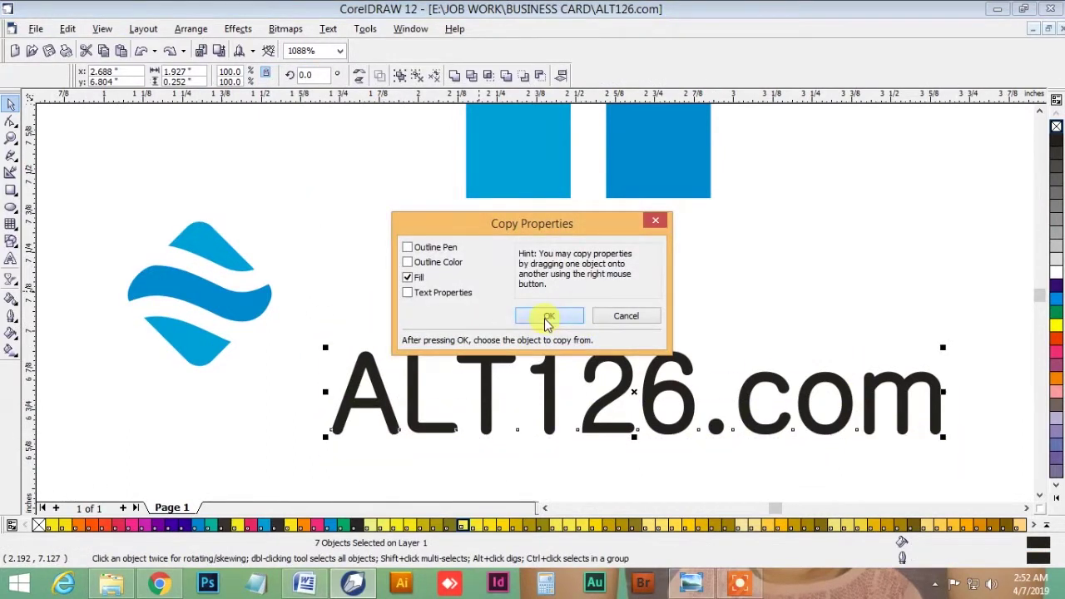
{"action": "left_click", "coordinate": [548, 317]}
{"action": "left_click", "coordinate": [618, 161]}
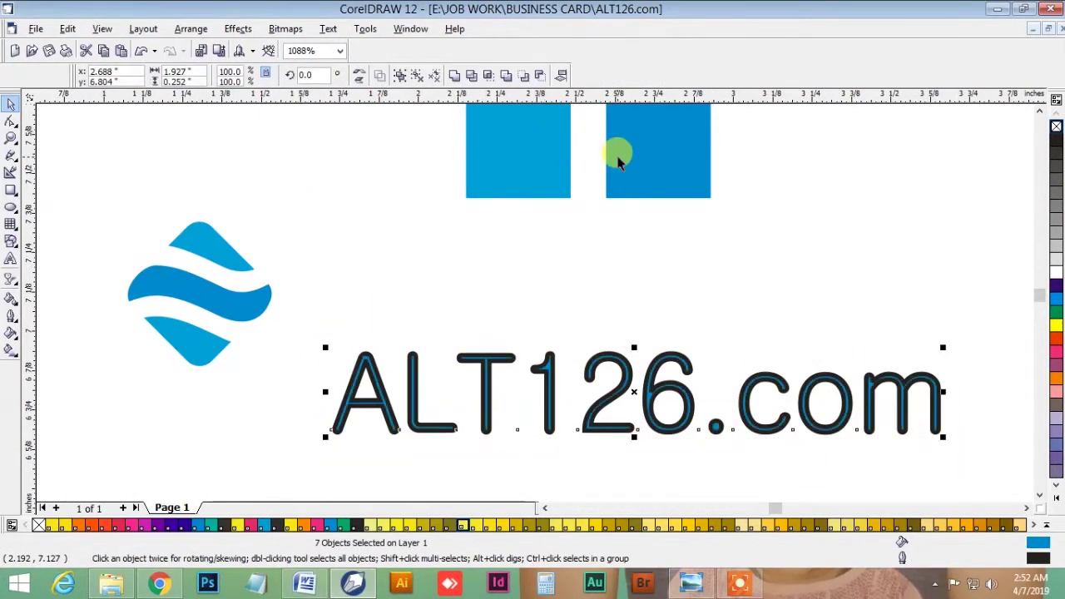
{"action": "left_click", "coordinate": [433, 338]}
Convert the ALT126.com letters' black outlines to objects and give them the darker blue square's fill.
{"action": "left_click_drag", "start_coordinate": [315, 326], "coordinate": [952, 452]}
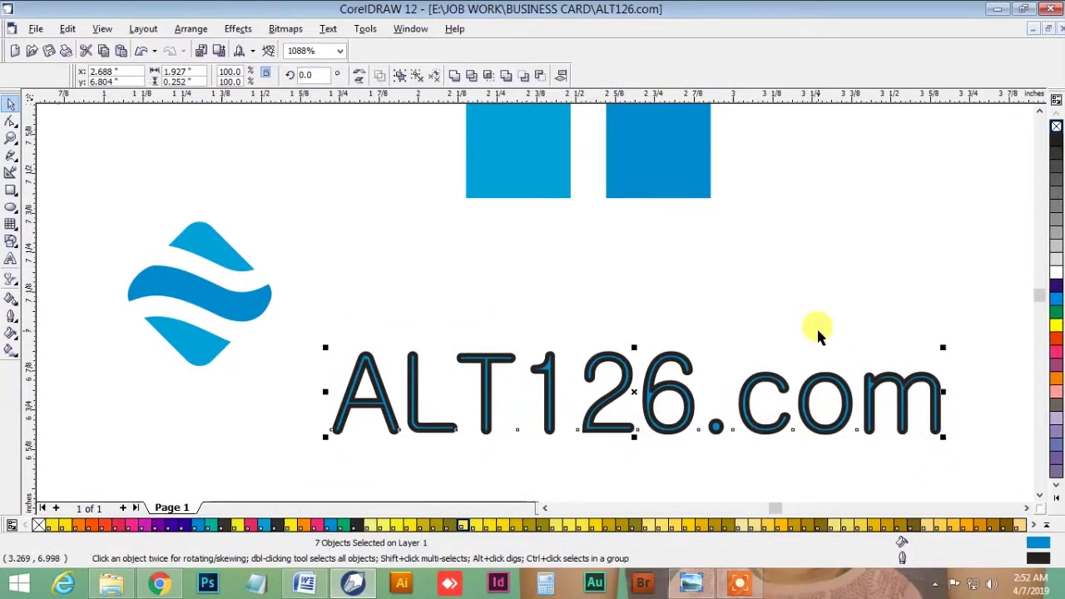
{"action": "key", "text": "ctrl+k"}
{"action": "key", "text": "ctrl+q"}
{"action": "key", "text": "ctrl+shift+a"}
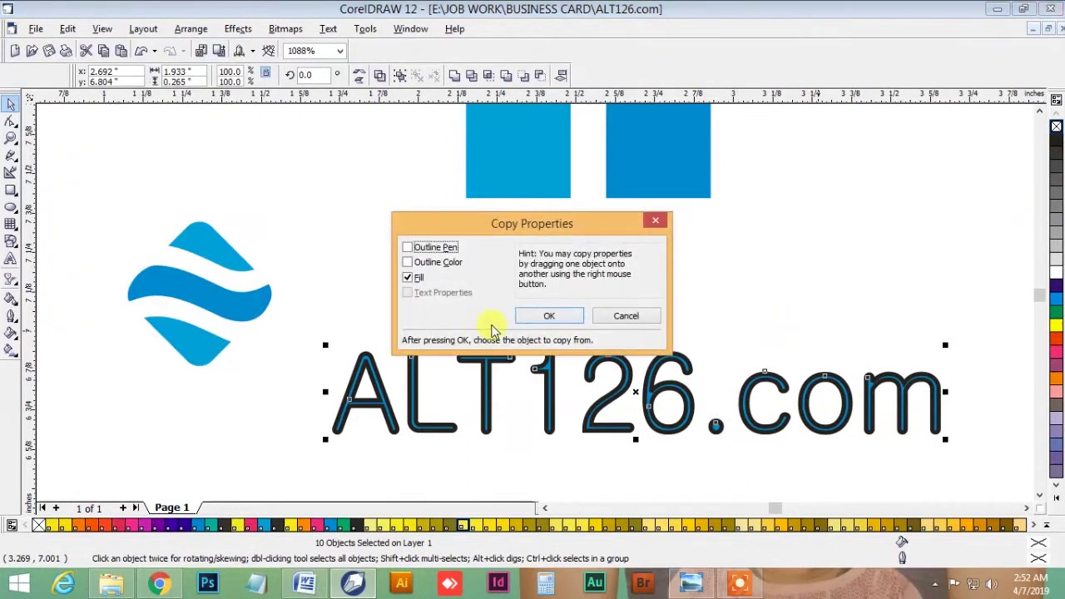
{"action": "left_click", "coordinate": [525, 317]}
{"action": "left_click", "coordinate": [626, 168]}
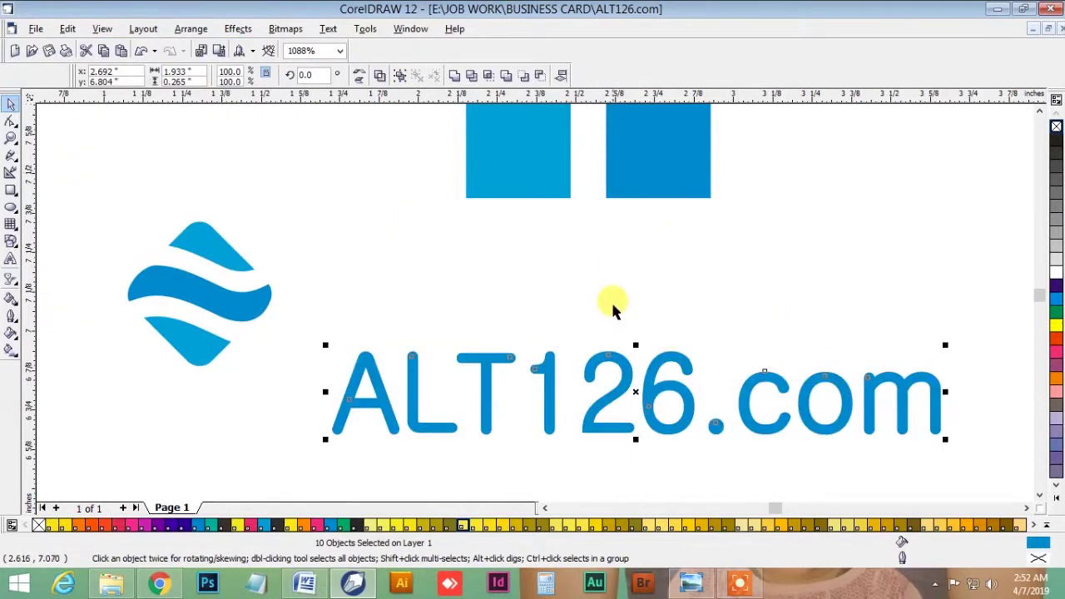
{"action": "left_click", "coordinate": [614, 302]}
Group the .com characters, scale them to about 78% and move them left against the 6.
{"action": "left_click_drag", "start_coordinate": [949, 334], "coordinate": [675, 462]}
{"action": "key", "text": "ctrl+g"}
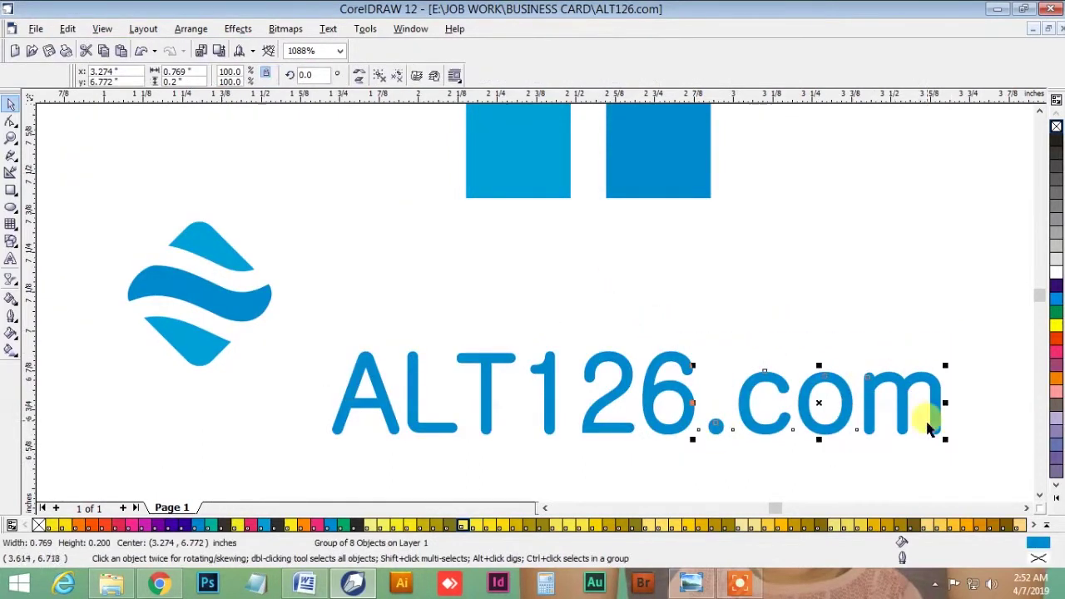
{"action": "left_click_drag", "start_coordinate": [947, 439], "coordinate": [887, 421]}
{"action": "left_click_drag", "start_coordinate": [831, 371], "coordinate": [791, 369]}
{"action": "left_click", "coordinate": [861, 337]}
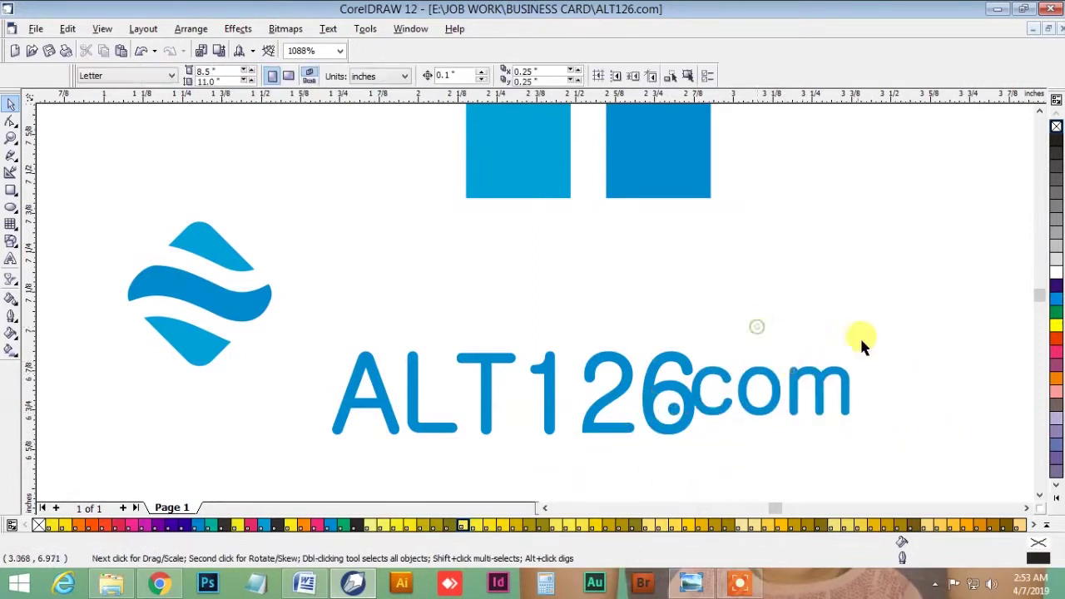
Ungroup the reduced .com characters and group the letters com without the dot.
{"action": "left_click", "coordinate": [703, 418]}
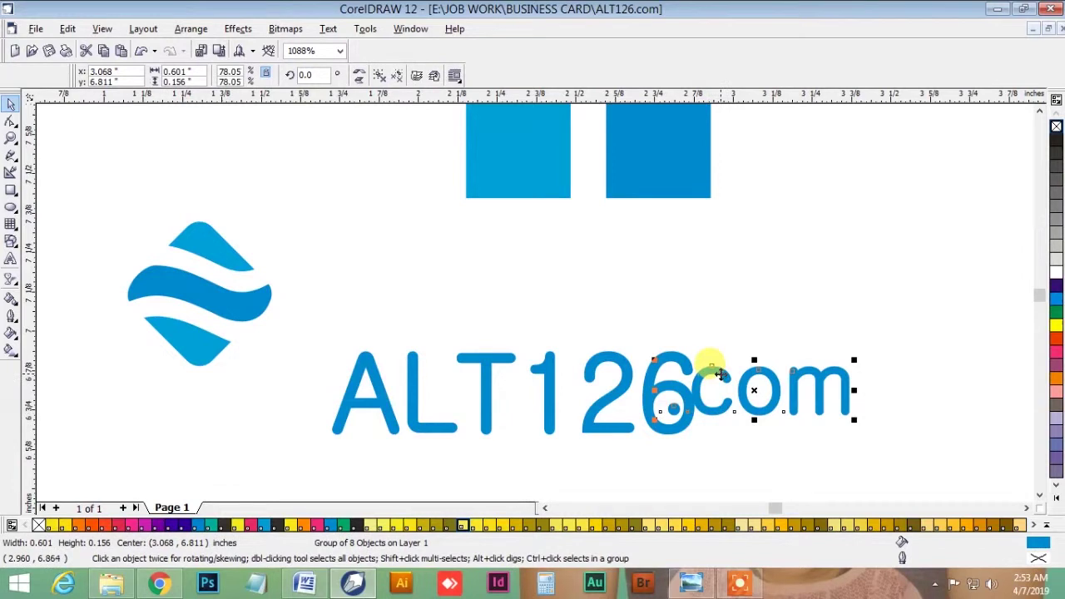
{"action": "key", "text": "ctrl+u"}
{"action": "left_click_drag", "start_coordinate": [870, 340], "coordinate": [688, 428]}
{"action": "key", "text": "ctrl+g"}
Try to align the com letters with the bottom of the 6.
{"action": "left_click", "coordinate": [678, 429], "text": "shift"}
{"action": "key", "text": "b"}
{"action": "left_click", "coordinate": [677, 468]}
{"action": "key", "text": "ctrl+z"}
{"action": "left_click", "coordinate": [673, 409]}
Align the grouped com letters with the bottom edge of the 6 and nudge them slightly right.
{"action": "left_click", "coordinate": [812, 314]}
{"action": "left_click_drag", "start_coordinate": [762, 316], "coordinate": [574, 440]}
{"action": "left_click_drag", "start_coordinate": [872, 316], "coordinate": [574, 440]}
{"action": "key", "text": "ctrl+g"}
{"action": "left_click", "coordinate": [857, 325]}
{"action": "left_click_drag", "start_coordinate": [878, 326], "coordinate": [675, 448]}
{"action": "left_click", "coordinate": [675, 431], "text": "shift"}
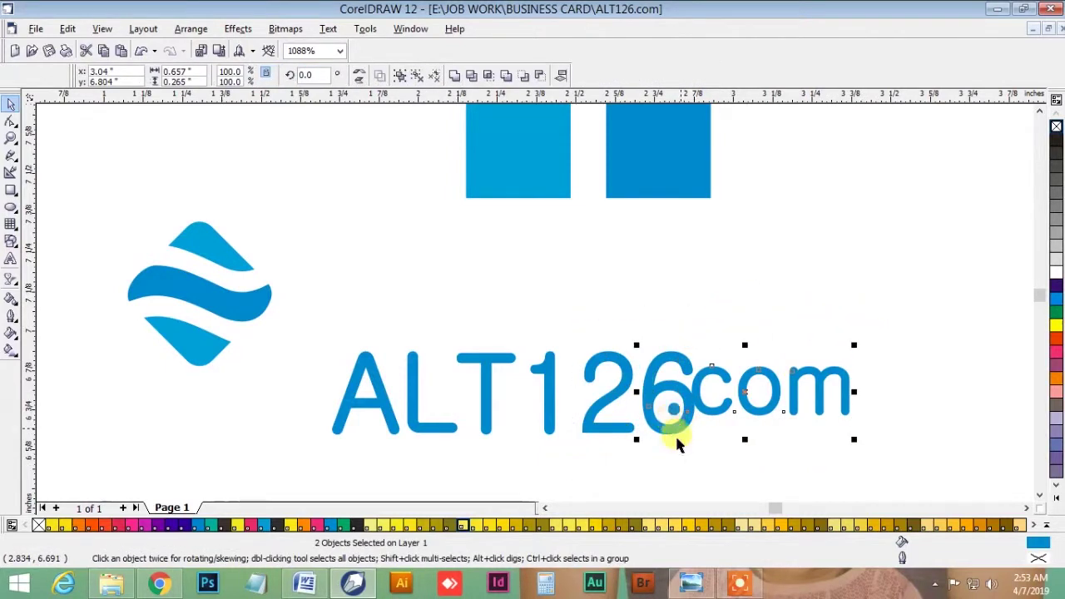
{"action": "key", "text": "b"}
{"action": "key", "text": "Escape"}
{"action": "left_click_drag", "start_coordinate": [707, 410], "coordinate": [714, 409]}
{"action": "left_click", "coordinate": [695, 441]}
Centre the dot inside the lower bowl of the 6.
{"action": "left_click", "coordinate": [673, 407]}
{"action": "left_click", "coordinate": [668, 430], "text": "shift"}
{"action": "left_click", "coordinate": [685, 441]}
{"action": "left_click", "coordinate": [673, 403]}
{"action": "left_click", "coordinate": [418, 77]}
{"action": "left_click", "coordinate": [673, 404]}
{"action": "left_click", "coordinate": [659, 429]}
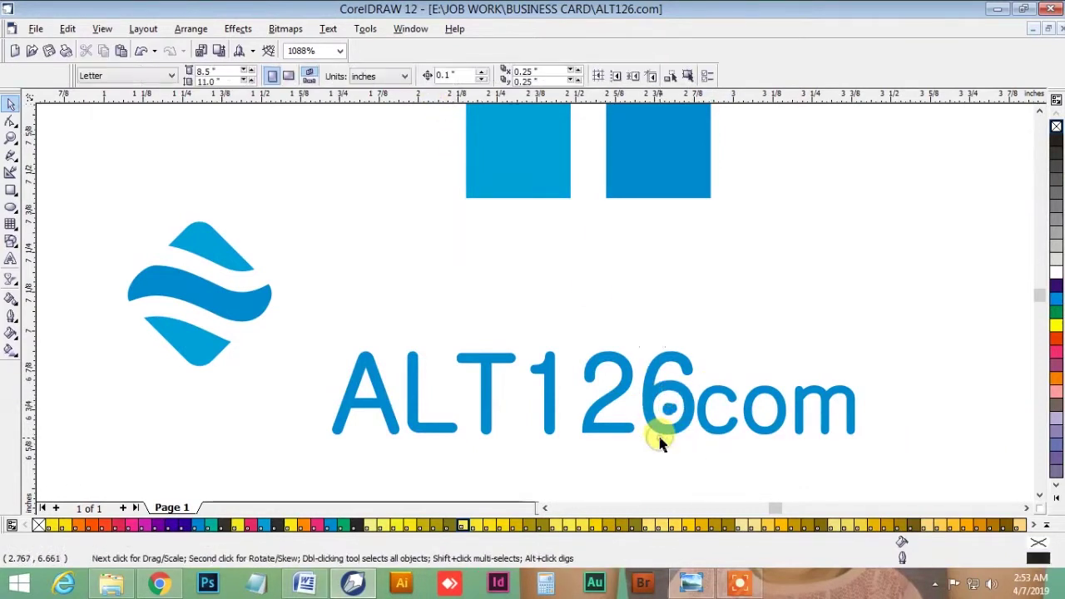
{"action": "left_click", "coordinate": [689, 392]}
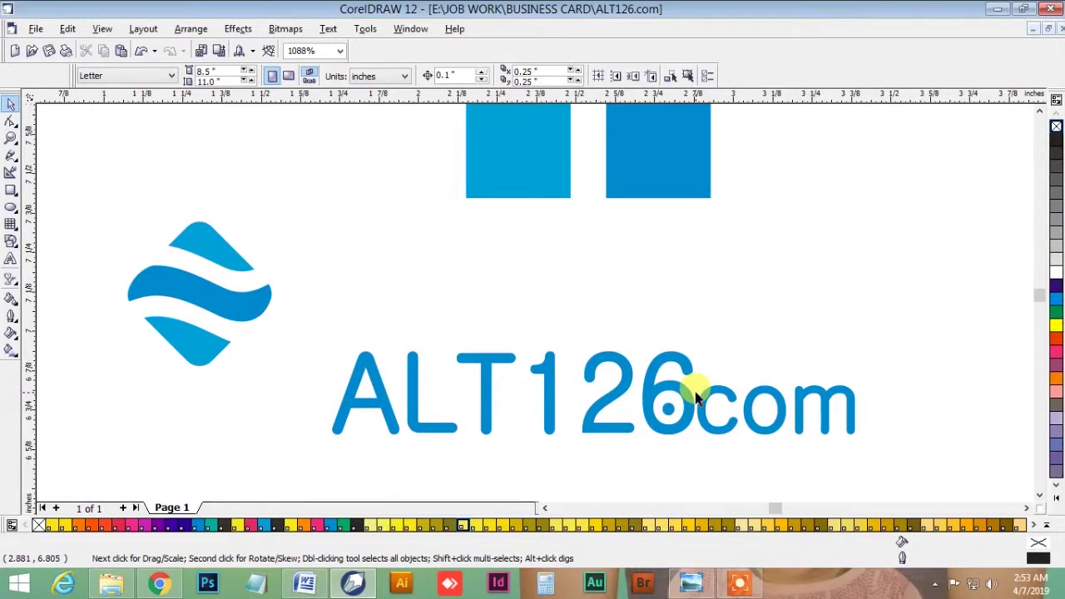
Undo the last shift of the com letters and set the nudge distance to 0.01 inch.
{"action": "left_click", "coordinate": [714, 380]}
{"action": "left_click_drag", "start_coordinate": [728, 389], "coordinate": [741, 397]}
{"action": "key", "text": "ctrl+z"}
{"action": "left_click", "coordinate": [710, 342]}
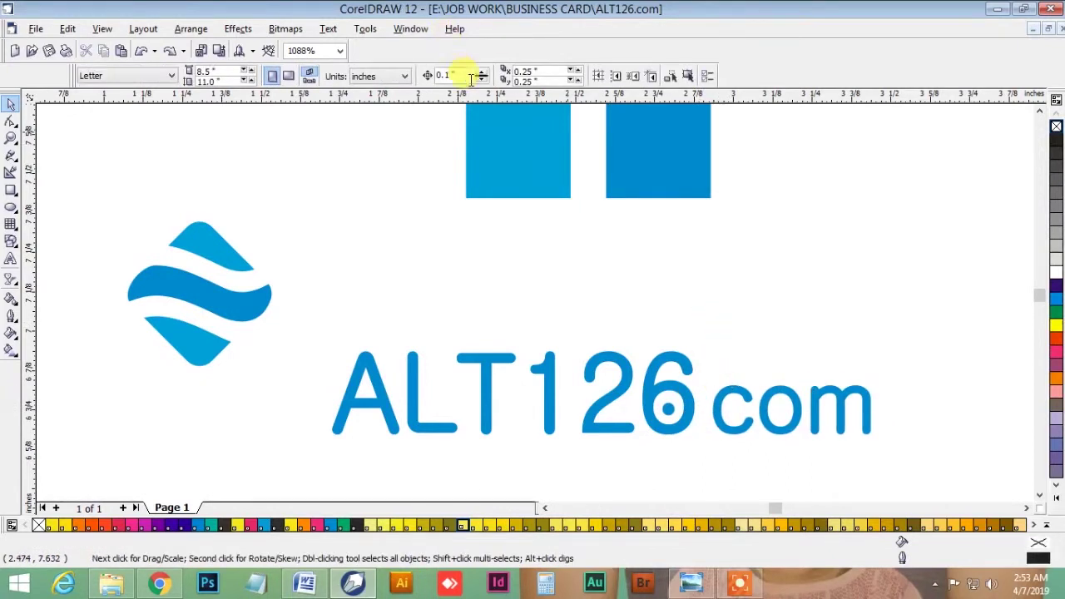
{"action": "type", "text": ".01"}
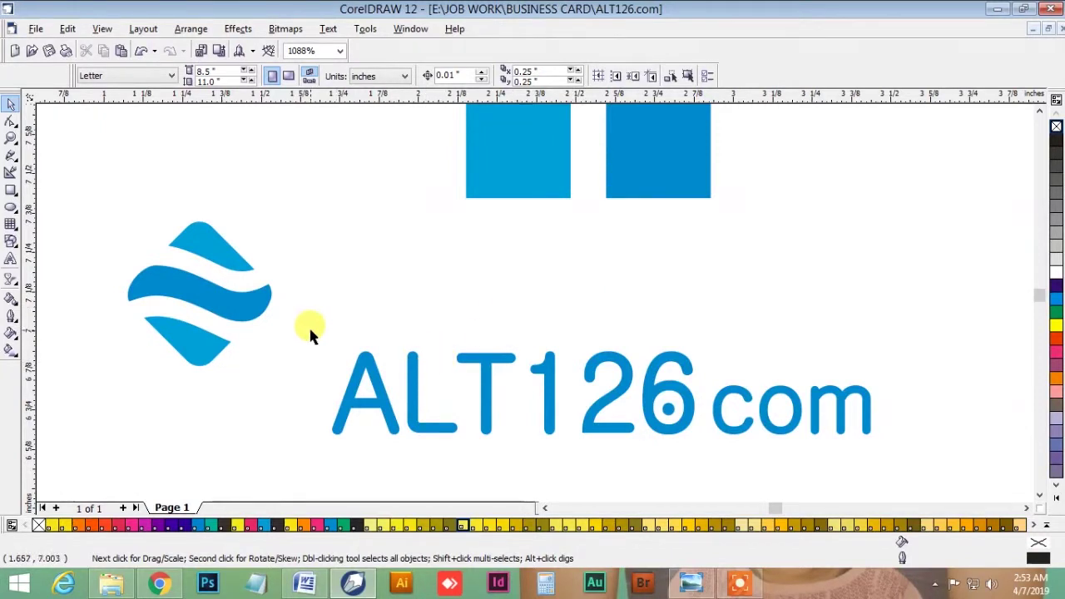
Group the letters ALT into one object.
{"action": "left_click_drag", "start_coordinate": [310, 330], "coordinate": [521, 443]}
{"action": "key", "text": "ctrl+g"}
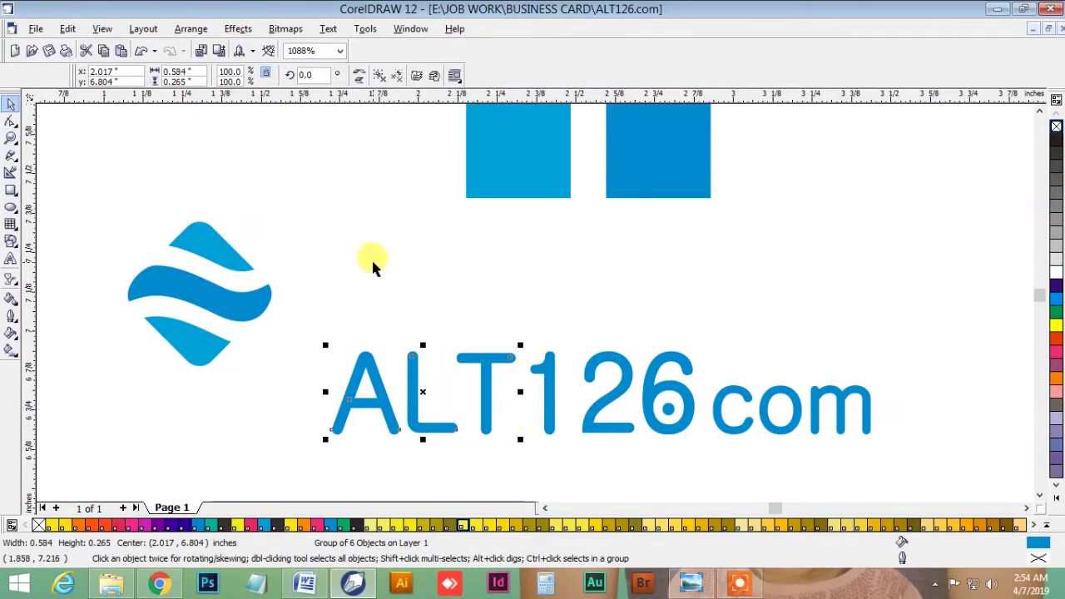
{"action": "left_click", "coordinate": [373, 267]}
{"action": "key", "text": "F7"}
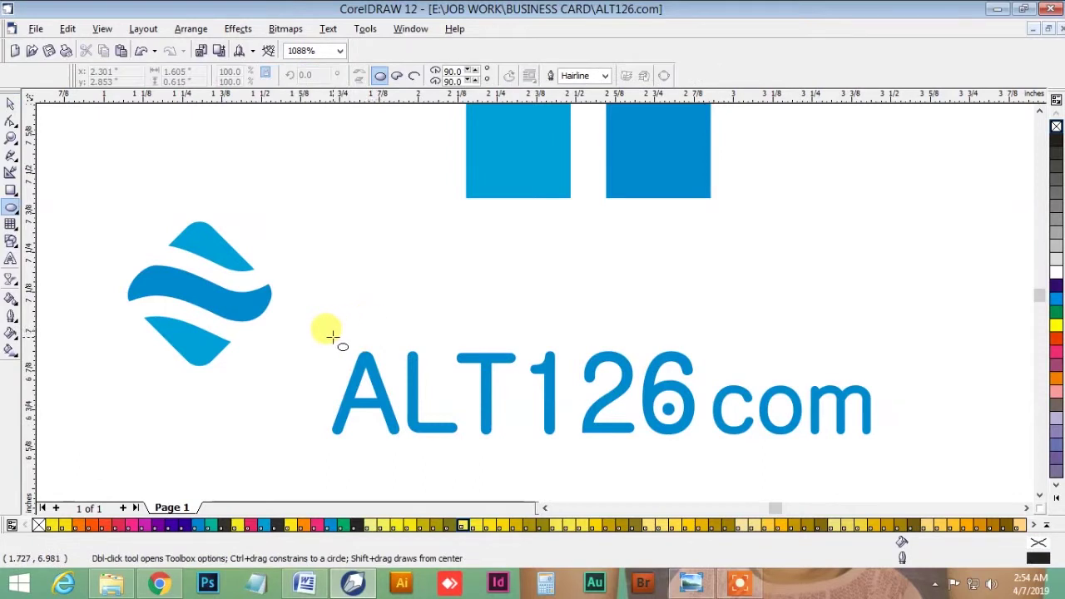
{"action": "key", "text": "F6"}
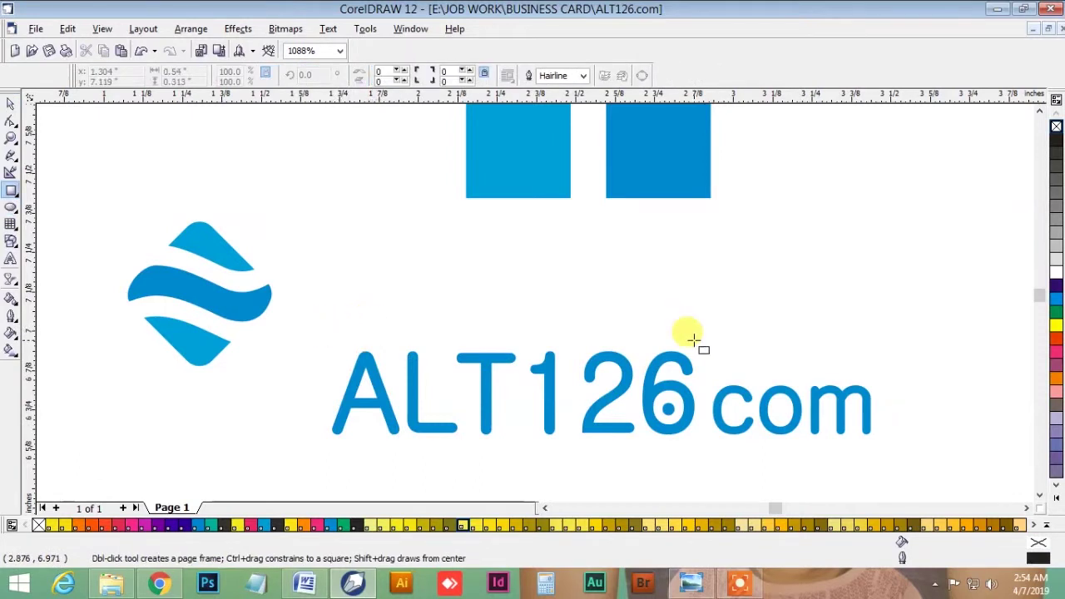
{"action": "key", "text": "space"}
Rotate the com group about 15 degrees counter-clockwise and place its c over the lower bowl of the 6.
{"action": "left_click", "coordinate": [736, 379]}
{"action": "left_click", "coordinate": [737, 383]}
{"action": "left_click_drag", "start_coordinate": [876, 366], "coordinate": [775, 345]}
{"action": "left_click", "coordinate": [855, 372]}
{"action": "key", "text": "z"}
{"action": "left_click_drag", "start_coordinate": [336, 339], "coordinate": [932, 437]}
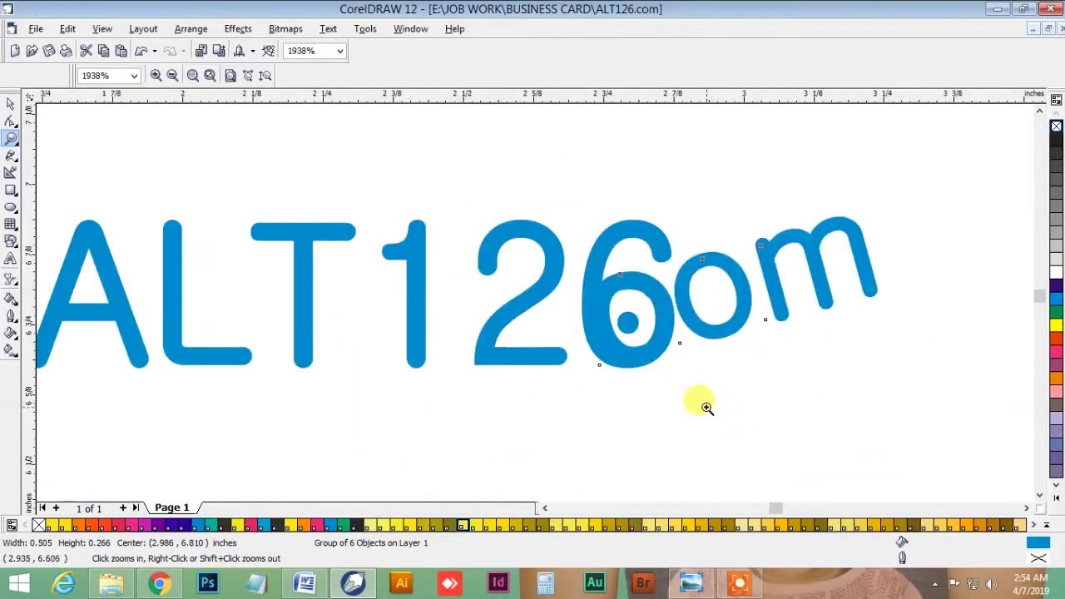
Try to cut away the right half of the 6's lower bowl with a rectangle.
{"action": "key", "text": "space"}
{"action": "left_click", "coordinate": [663, 326]}
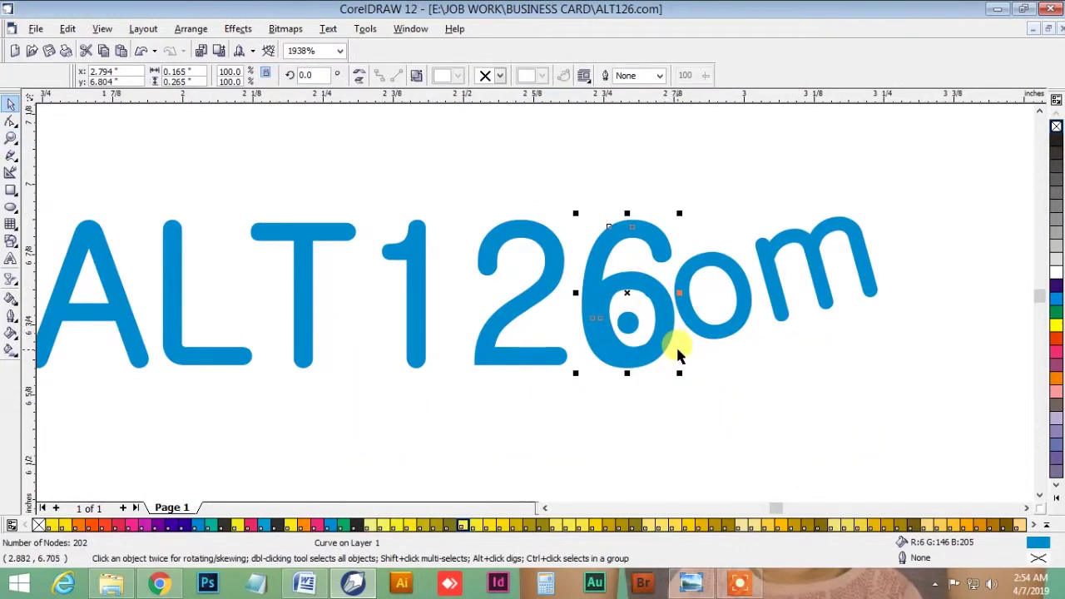
{"action": "left_click", "coordinate": [690, 375]}
{"action": "key", "text": "F6"}
{"action": "left_click_drag", "start_coordinate": [694, 384], "coordinate": [624, 266]}
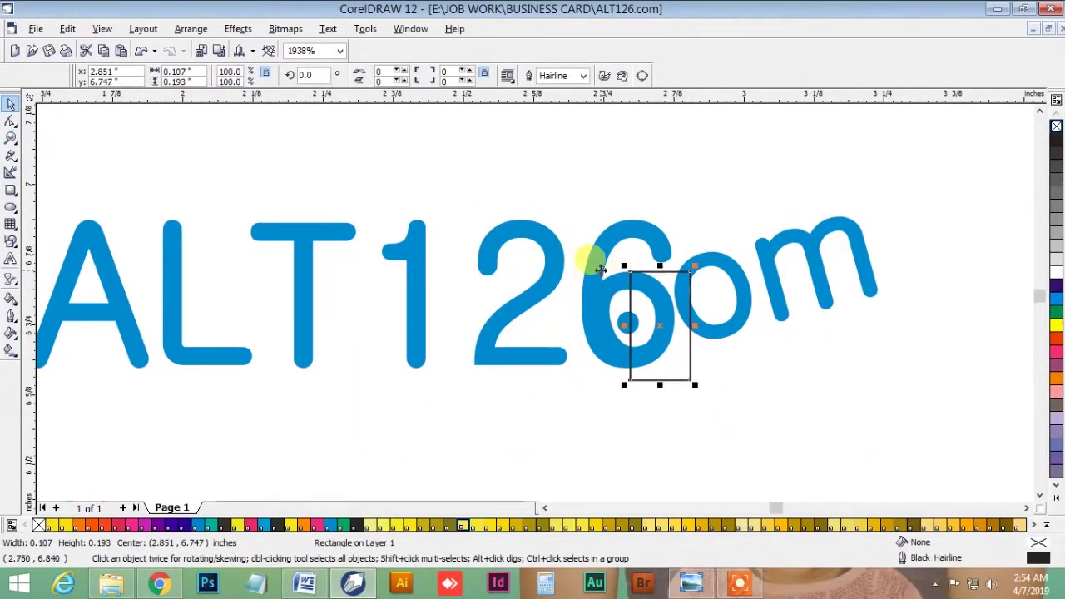
{"action": "left_click", "coordinate": [601, 269], "text": "shift"}
{"action": "left_click", "coordinate": [540, 76]}
{"action": "left_click", "coordinate": [664, 310]}
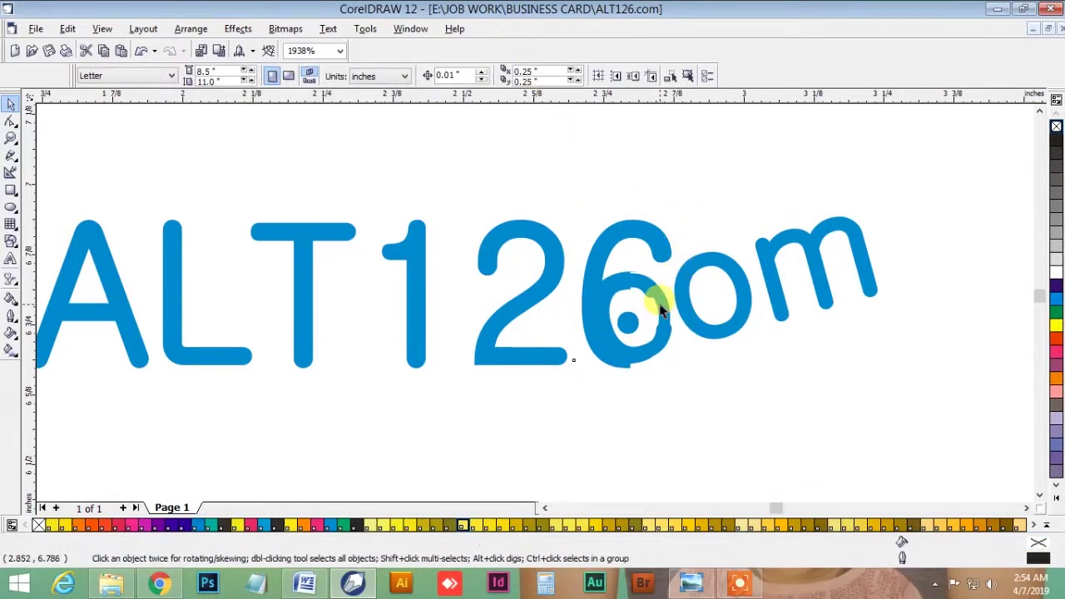
{"action": "left_click", "coordinate": [642, 297]}
{"action": "key", "text": "ctrl+z"}
{"action": "left_click_drag", "start_coordinate": [660, 234], "coordinate": [642, 230]}
{"action": "key", "text": "ctrl+z"}
Try the cut again with a second rectangle over the 6's lower bowl, undo it and delete the helper rectangles.
{"action": "left_click", "coordinate": [650, 232]}
{"action": "left_click", "coordinate": [649, 226], "text": "shift"}
{"action": "key", "text": "ctrl+g"}
{"action": "key", "text": "ctrl+u"}
{"action": "left_click", "coordinate": [452, 77]}
{"action": "key", "text": "F5"}
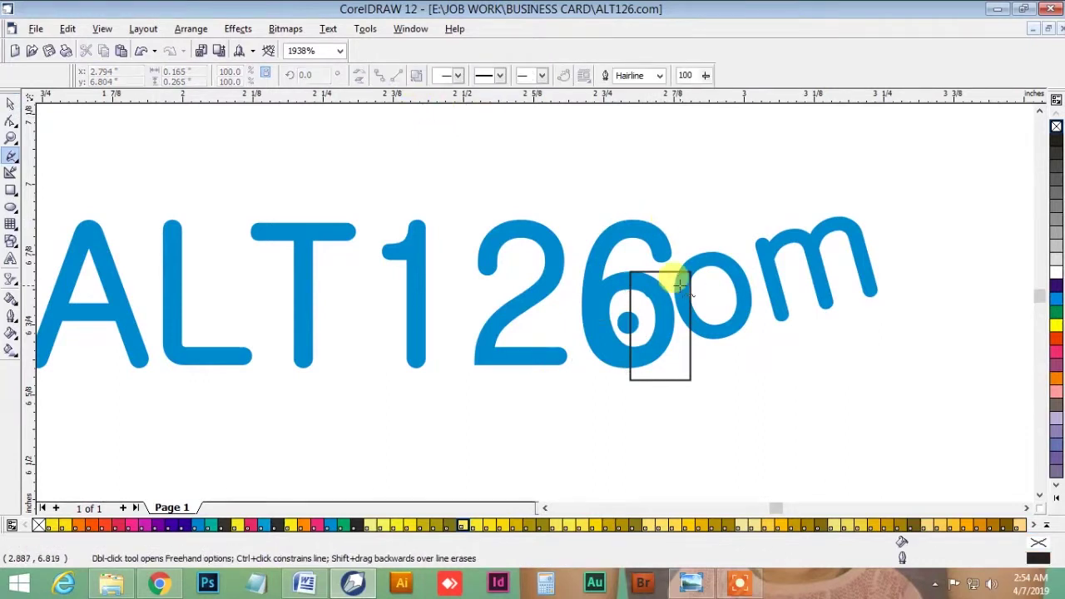
{"action": "key", "text": "F6"}
{"action": "mouse_move", "coordinate": [630, 269]}
{"action": "left_mouse_down"}
{"action": "mouse_move", "coordinate": [701, 387]}
{"action": "mouse_move", "coordinate": [691, 379]}
{"action": "left_mouse_up"}
{"action": "key", "text": "space"}
{"action": "left_click", "coordinate": [630, 225], "text": "shift"}
{"action": "left_click", "coordinate": [542, 75]}
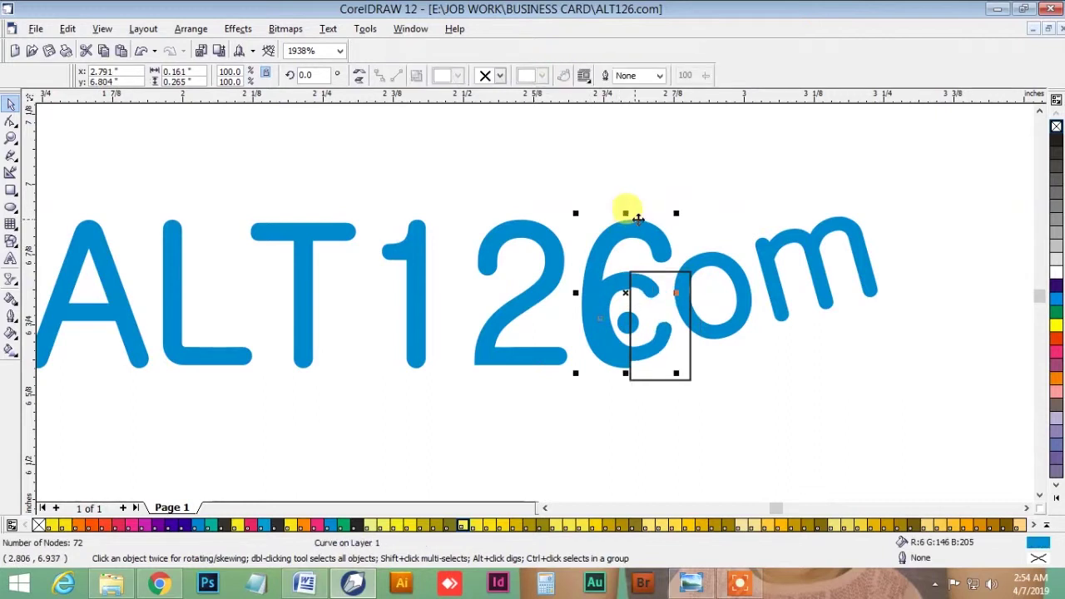
{"action": "left_click", "coordinate": [698, 208]}
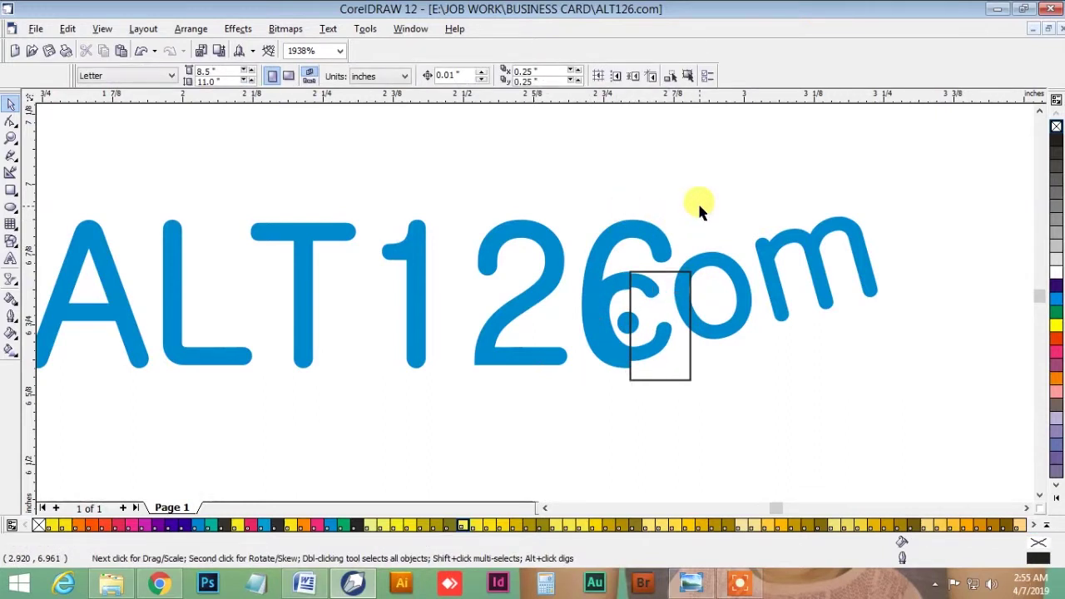
{"action": "left_click", "coordinate": [689, 304]}
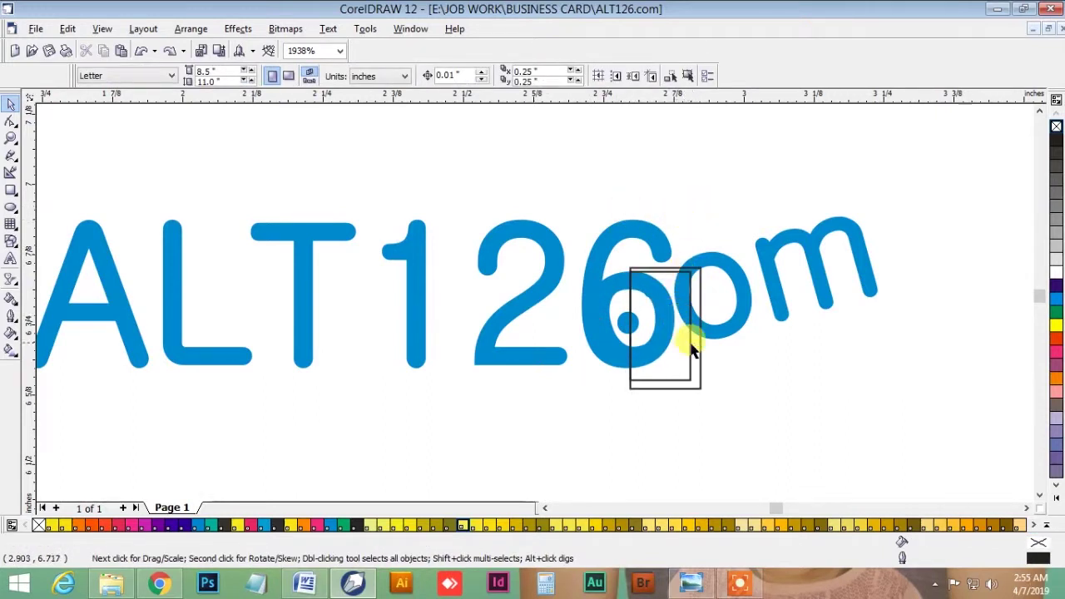
{"action": "key", "text": "Delete"}
Draw a small rectangle over the right side of the 6's bowl and tilt it to match the rotated letters.
{"action": "key", "text": "F6"}
{"action": "left_click_drag", "start_coordinate": [649, 306], "coordinate": [668, 288]}
{"action": "key", "text": "space"}
{"action": "left_click", "coordinate": [670, 312]}
{"action": "left_click_drag", "start_coordinate": [678, 344], "coordinate": [681, 305]}
{"action": "left_click", "coordinate": [670, 305]}
{"action": "left_click", "coordinate": [645, 278], "text": "shift"}
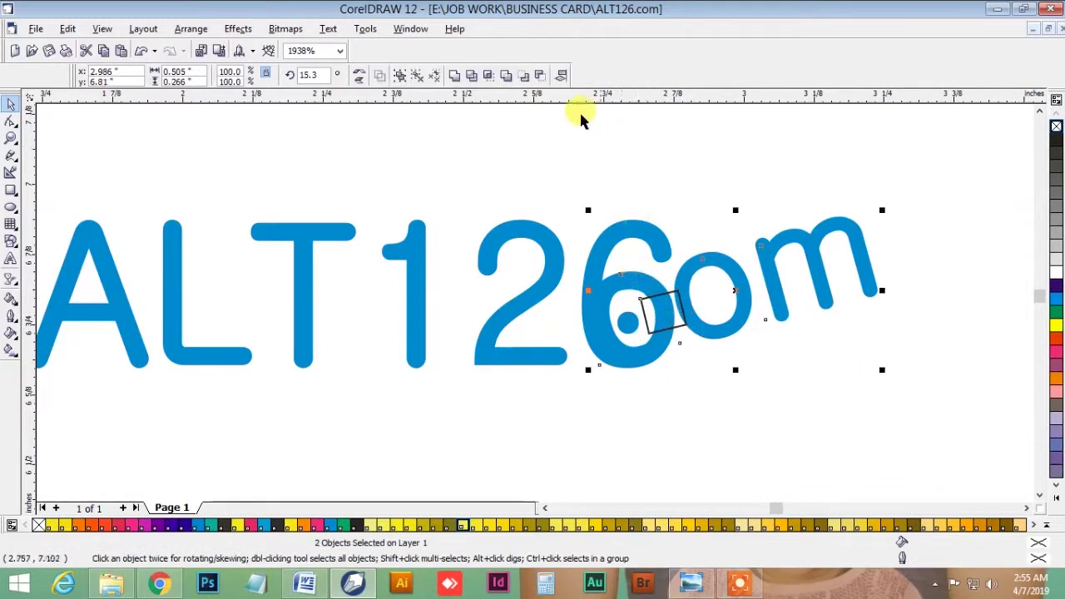
{"action": "left_click", "coordinate": [631, 188]}
Cut the tilted rectangle out of the 6 to open a gap in its lower bowl.
{"action": "left_click", "coordinate": [662, 293]}
{"action": "left_click", "coordinate": [663, 249], "text": "shift"}
{"action": "left_click", "coordinate": [541, 76]}
{"action": "left_click", "coordinate": [657, 165]}
Ungroup the com letters and delete the c that overlaps the 6.
{"action": "left_click", "coordinate": [628, 319]}
{"action": "key", "text": "ctrl+u"}
{"action": "left_click", "coordinate": [629, 345]}
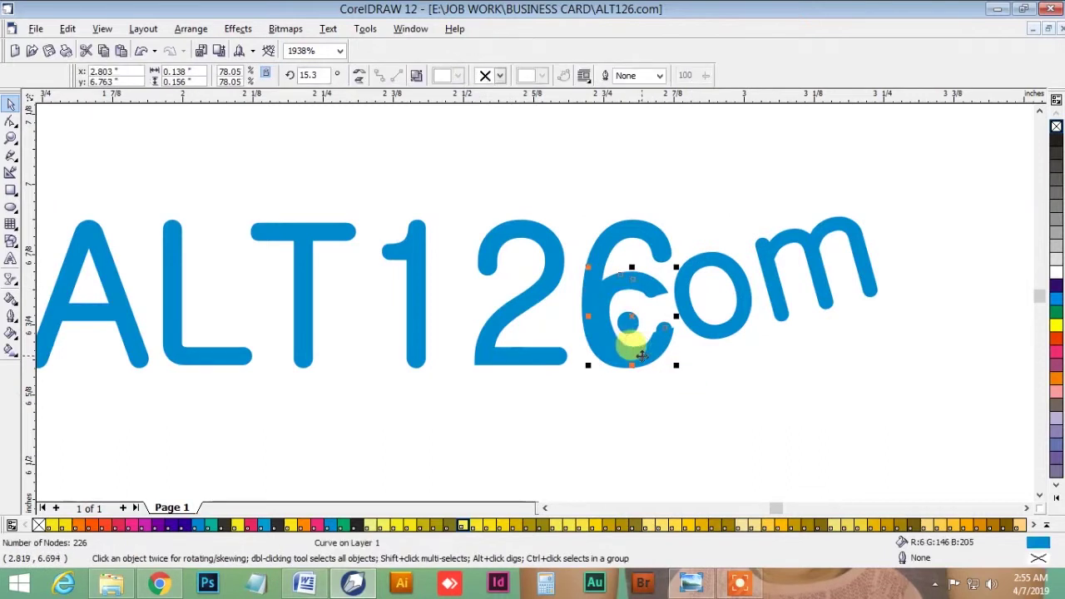
{"action": "left_click", "coordinate": [637, 352]}
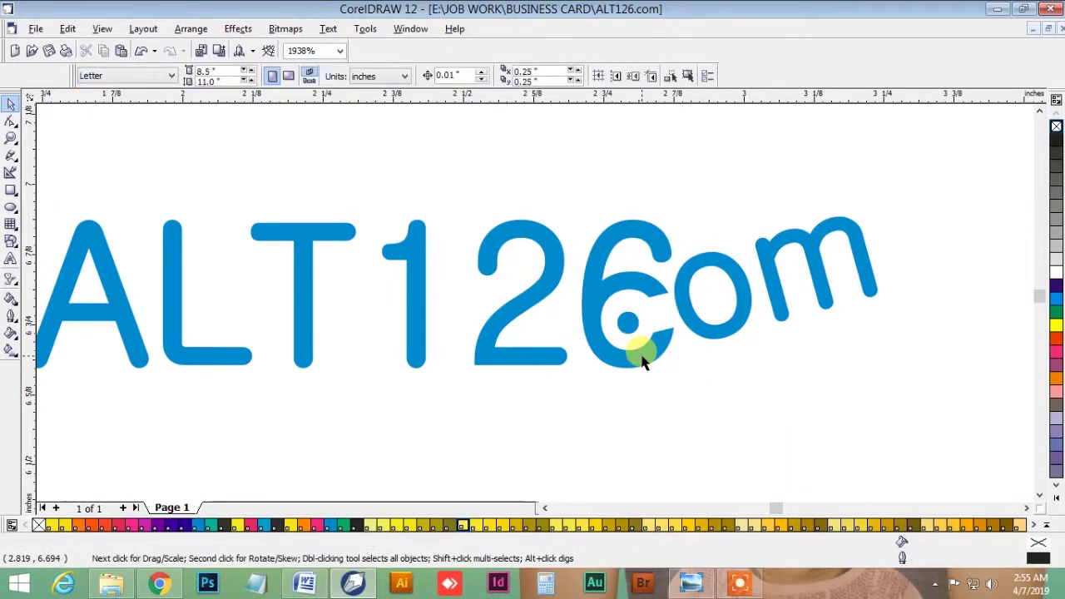
Enlarge the dot inside the 6's bowl to about 0.057 by 0.059 inch.
{"action": "scroll", "coordinate": [640, 358], "scroll_direction": "down", "scroll_amount": 2}
{"action": "key", "text": "F2"}
{"action": "left_click_drag", "start_coordinate": [141, 231], "coordinate": [862, 446]}
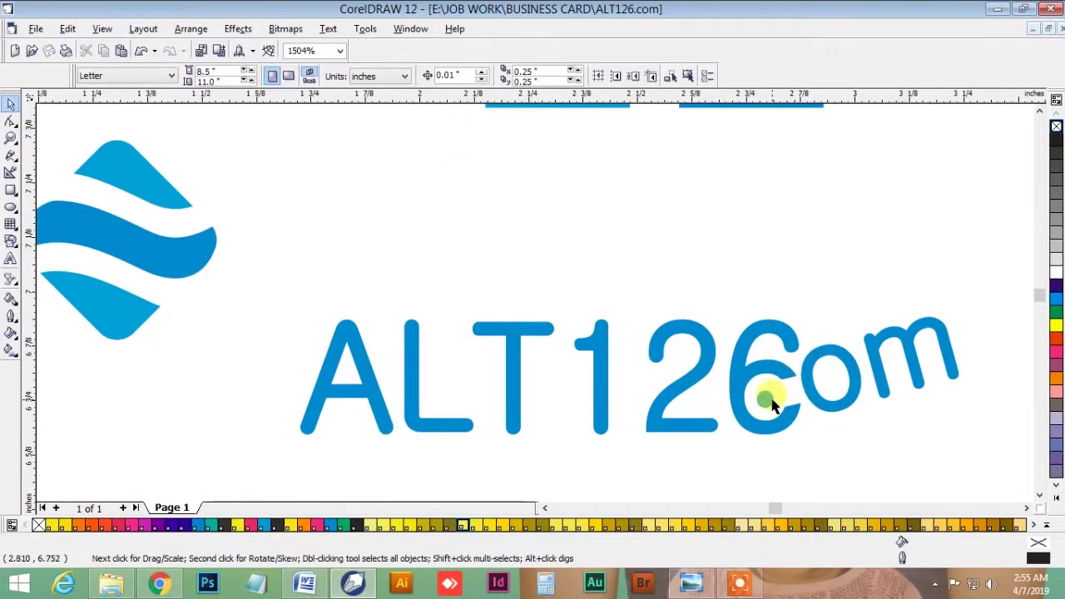
{"action": "left_click", "coordinate": [769, 401], "text": "ctrl"}
{"action": "left_click_drag", "start_coordinate": [778, 387], "coordinate": [778, 386]}
{"action": "left_click_drag", "start_coordinate": [812, 436], "coordinate": [744, 375]}
{"action": "key", "text": "ctrl+v"}
{"action": "key", "text": "ctrl+z"}
{"action": "key", "text": "F2"}
{"action": "key", "text": "space"}
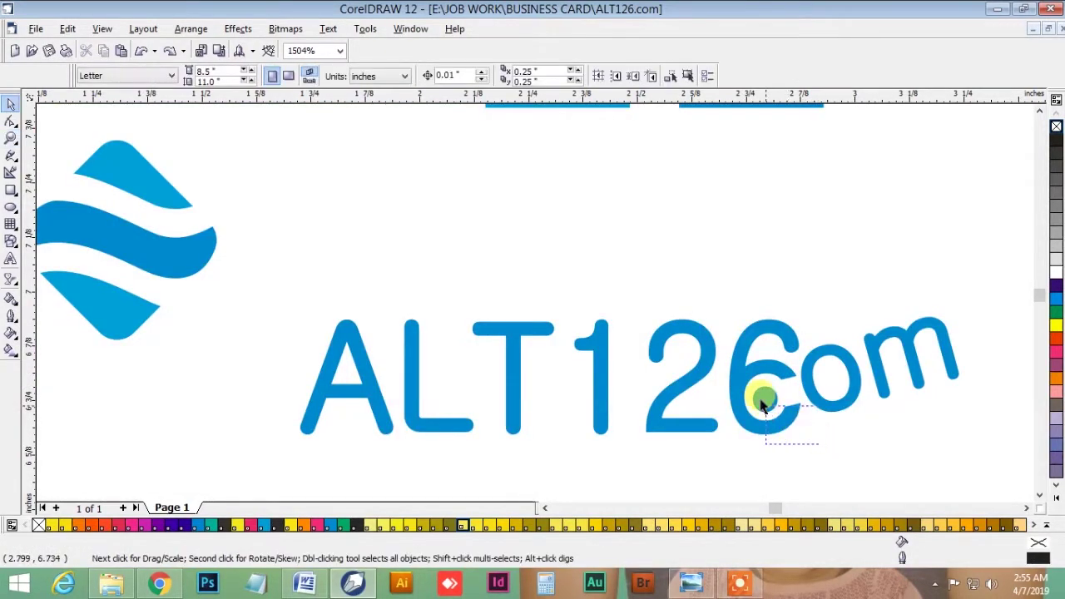
{"action": "left_click", "coordinate": [764, 397]}
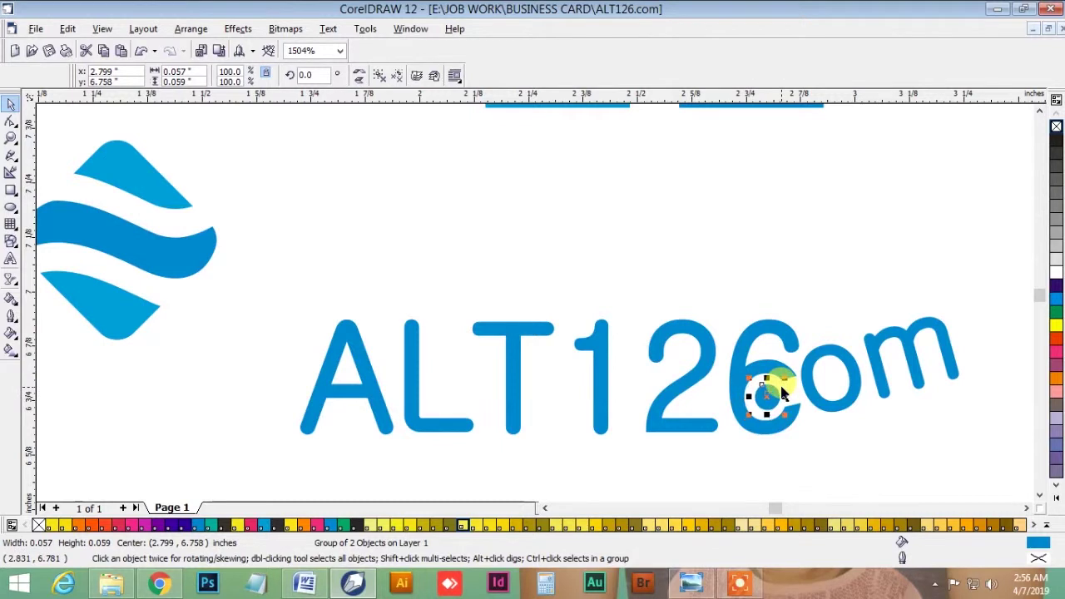
{"action": "left_click", "coordinate": [811, 309]}
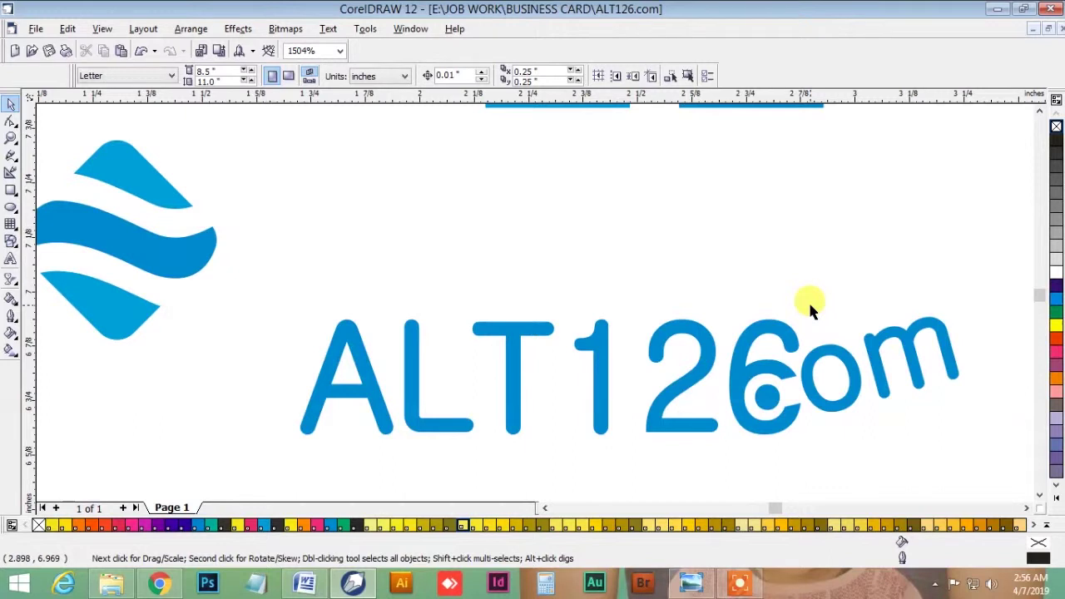
Try stacking the ALT letters above 126.
{"action": "left_click_drag", "start_coordinate": [278, 284], "coordinate": [572, 431]}
{"action": "left_click_drag", "start_coordinate": [551, 325], "coordinate": [601, 337]}
{"action": "key", "text": "ctrl+z"}
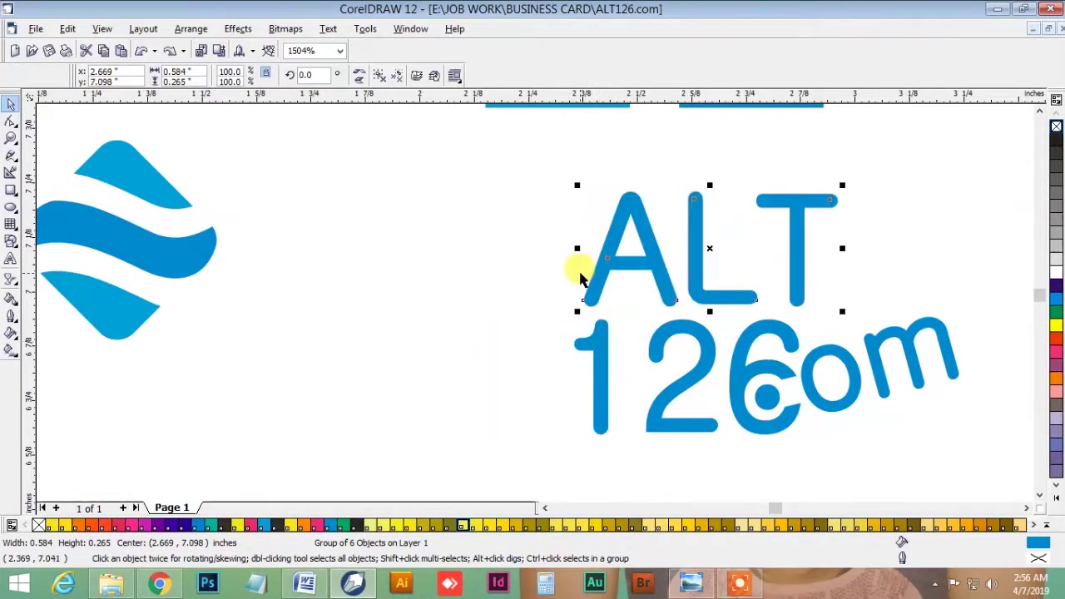
{"action": "key", "text": "ctrl+z"}
{"action": "key", "text": "Escape"}
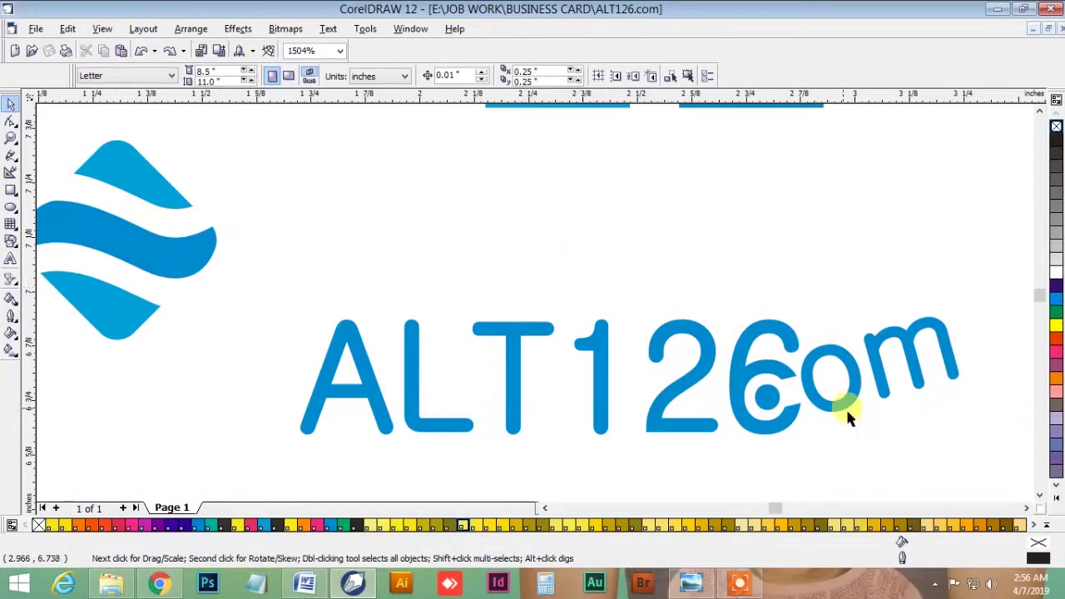
Replace the round dot in the 6's bowl with a square about 0.041 inch wide.
{"action": "left_click", "coordinate": [778, 404]}
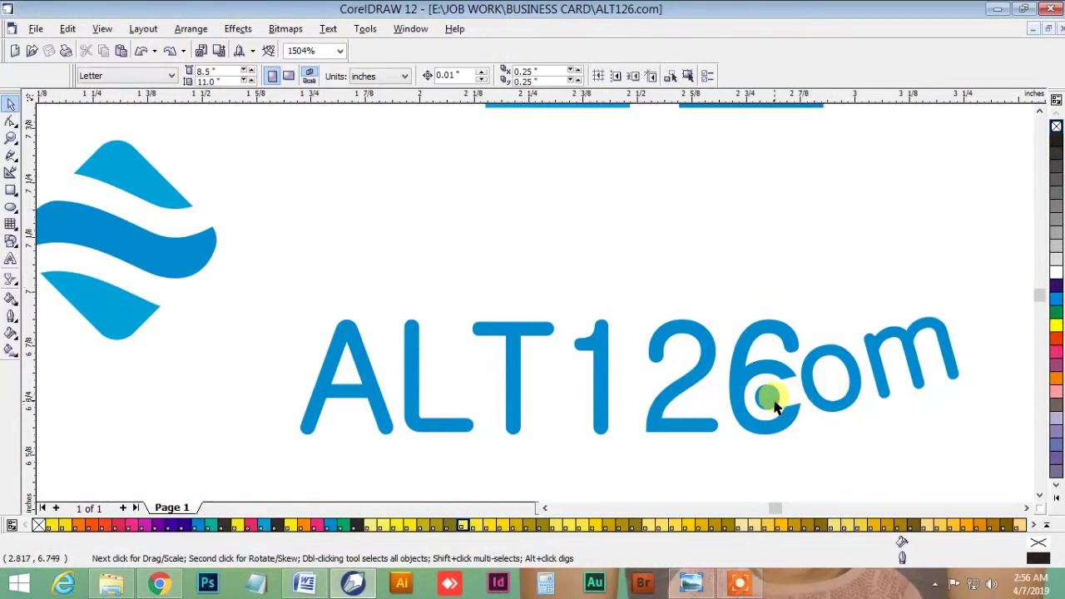
{"action": "left_click", "coordinate": [773, 403]}
{"action": "key", "text": "F2"}
{"action": "left_click_drag", "start_coordinate": [599, 322], "coordinate": [891, 478]}
{"action": "key", "text": "Delete"}
{"action": "key", "text": "F6"}
{"action": "left_click_drag", "start_coordinate": [566, 269], "coordinate": [620, 323]}
Copy the 6's fill onto the square and remove the square's outline.
{"action": "key", "text": "alt+e"}
{"action": "key", "text": "m"}
{"action": "key", "text": "f"}
{"action": "key", "text": "Return"}
{"action": "left_click", "coordinate": [509, 305]}
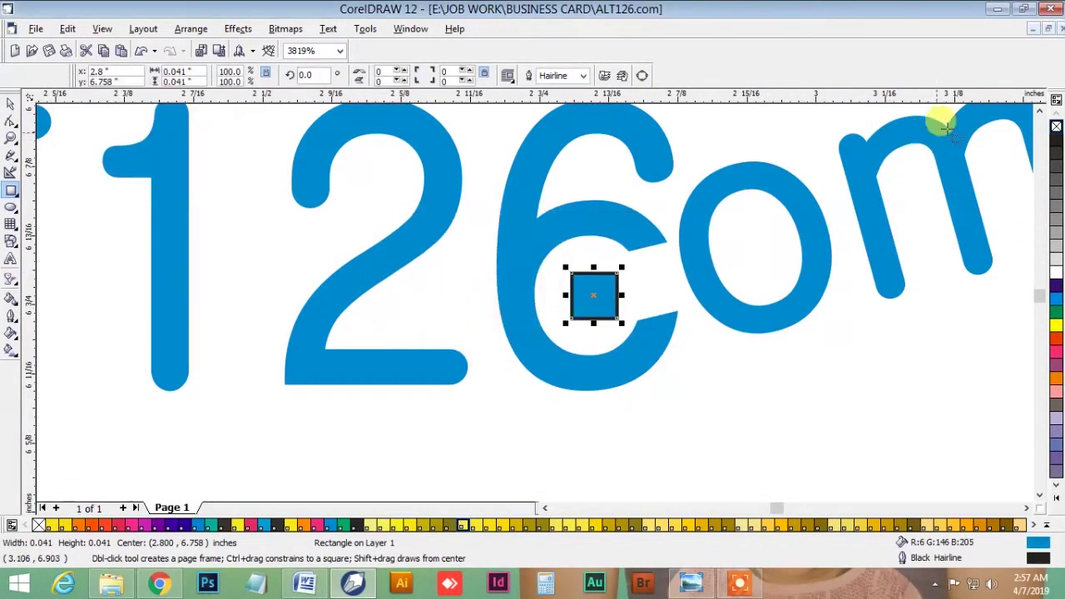
{"action": "right_click", "coordinate": [1056, 127]}
{"action": "key", "text": "space"}
Shift the square slightly left to centre it inside the 6's bowl.
{"action": "left_click", "coordinate": [695, 360]}
{"action": "left_click_drag", "start_coordinate": [589, 288], "coordinate": [587, 287]}
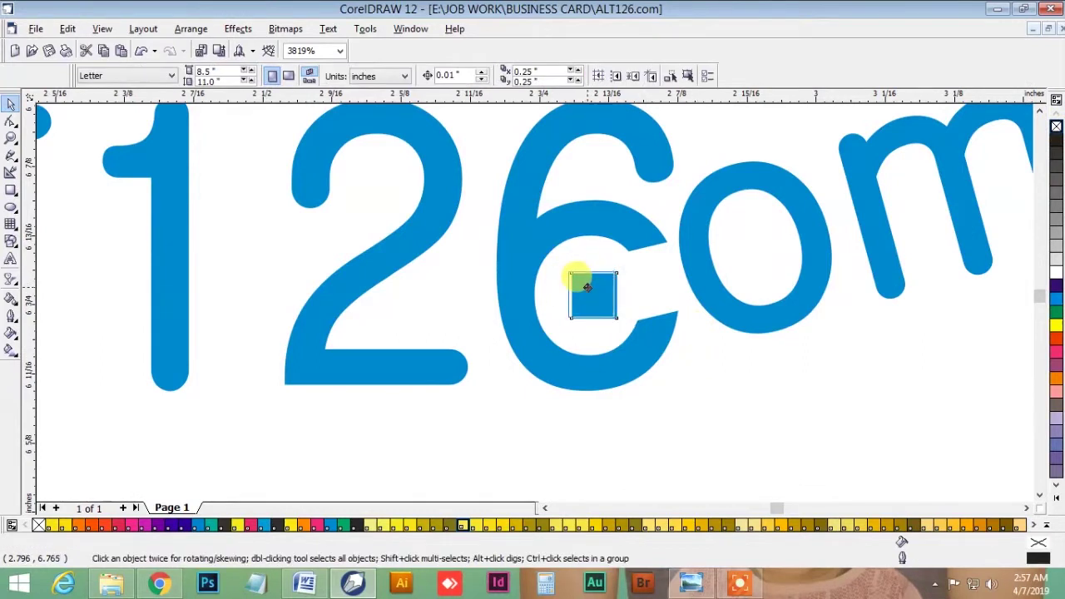
{"action": "scroll", "coordinate": [588, 286], "scroll_direction": "down", "scroll_amount": 2}
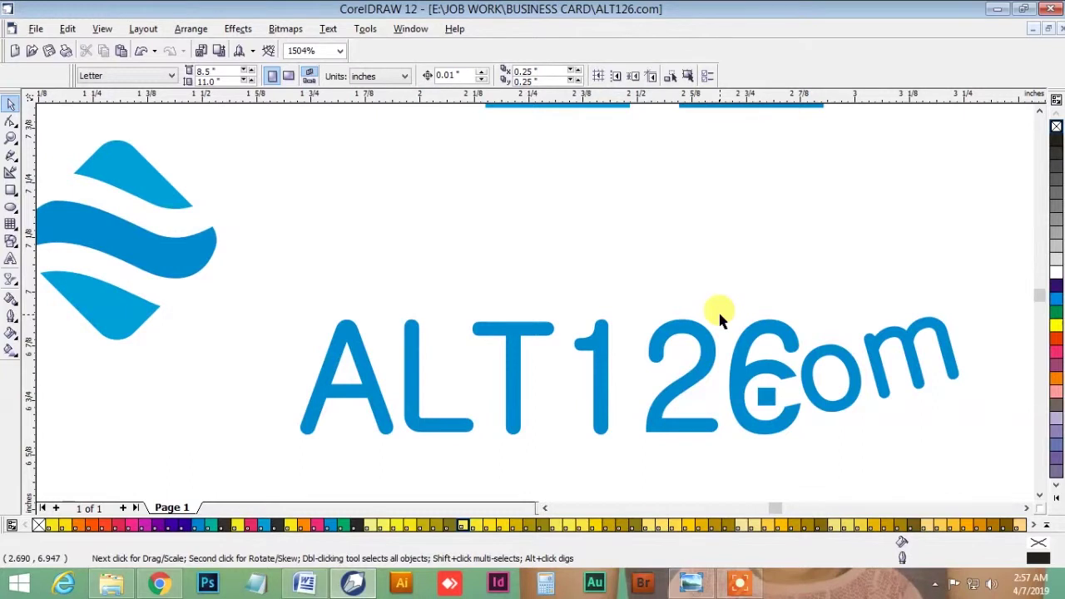
Recolour the ALT group by copying the fill of the light blue swatch.
{"action": "key", "text": "h"}
{"action": "left_click_drag", "start_coordinate": [629, 292], "coordinate": [707, 267]}
{"action": "key", "text": "space"}
{"action": "left_click_drag", "start_coordinate": [640, 273], "coordinate": [358, 442]}
{"action": "scroll", "coordinate": [499, 344], "scroll_direction": "down", "scroll_amount": 1}
{"action": "key", "text": "alt+e"}
{"action": "key", "text": "m"}
{"action": "key", "text": "Return"}
{"action": "left_click", "coordinate": [502, 170]}
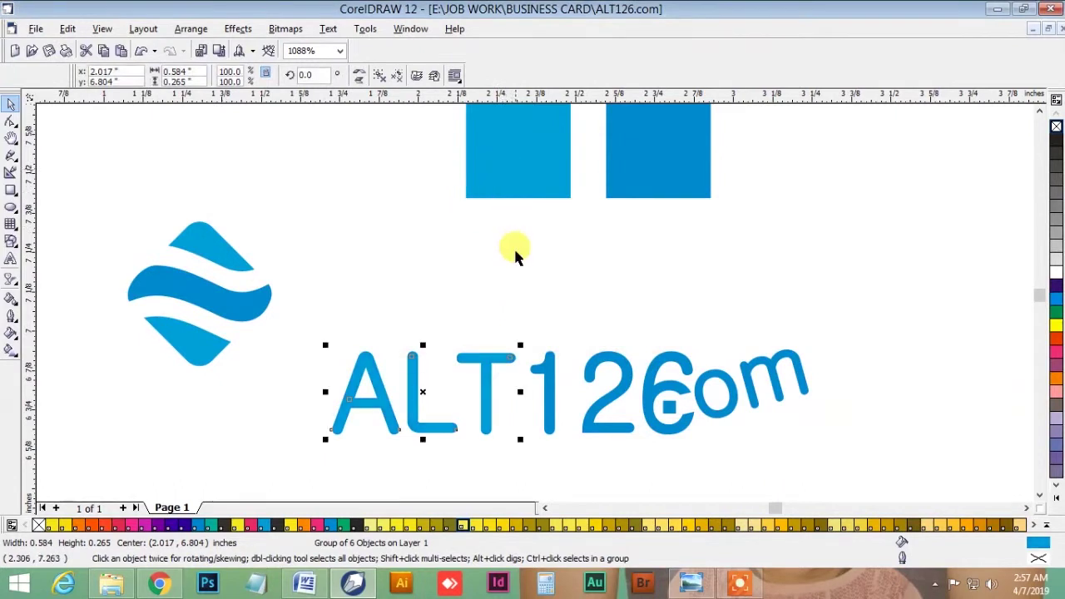
{"action": "left_click", "coordinate": [513, 247]}
Apply the same light blue fill to the tilted letters o and m.
{"action": "left_click", "coordinate": [715, 377]}
{"action": "left_click", "coordinate": [672, 383]}
{"action": "left_click", "coordinate": [704, 365], "text": "shift"}
{"action": "left_click", "coordinate": [774, 354], "text": "shift"}
{"action": "left_click_drag", "start_coordinate": [816, 333], "coordinate": [687, 431]}
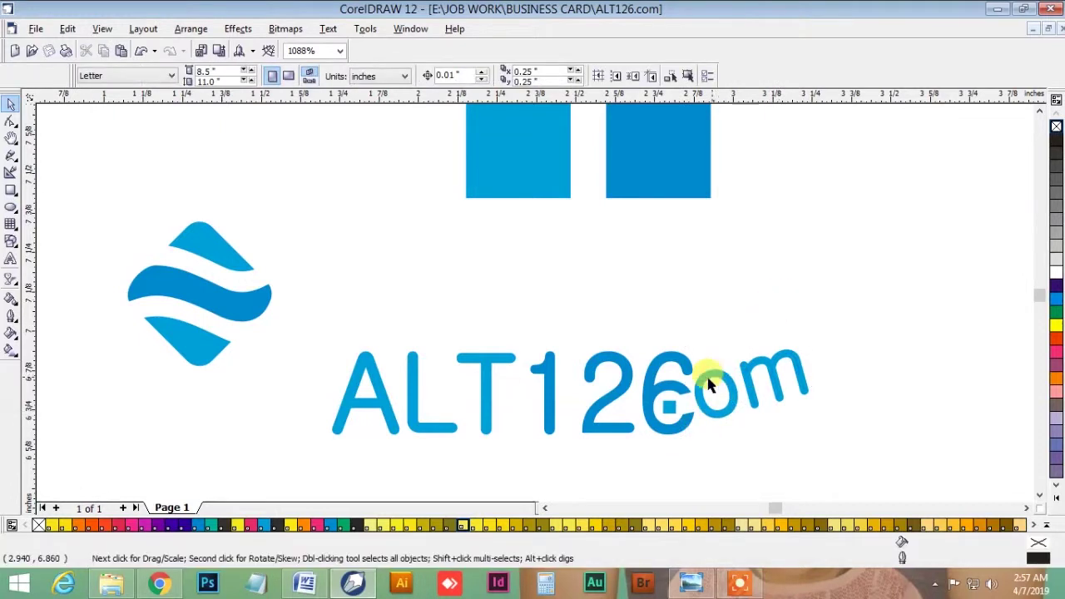
{"action": "left_click", "coordinate": [683, 387]}
{"action": "left_click", "coordinate": [713, 328]}
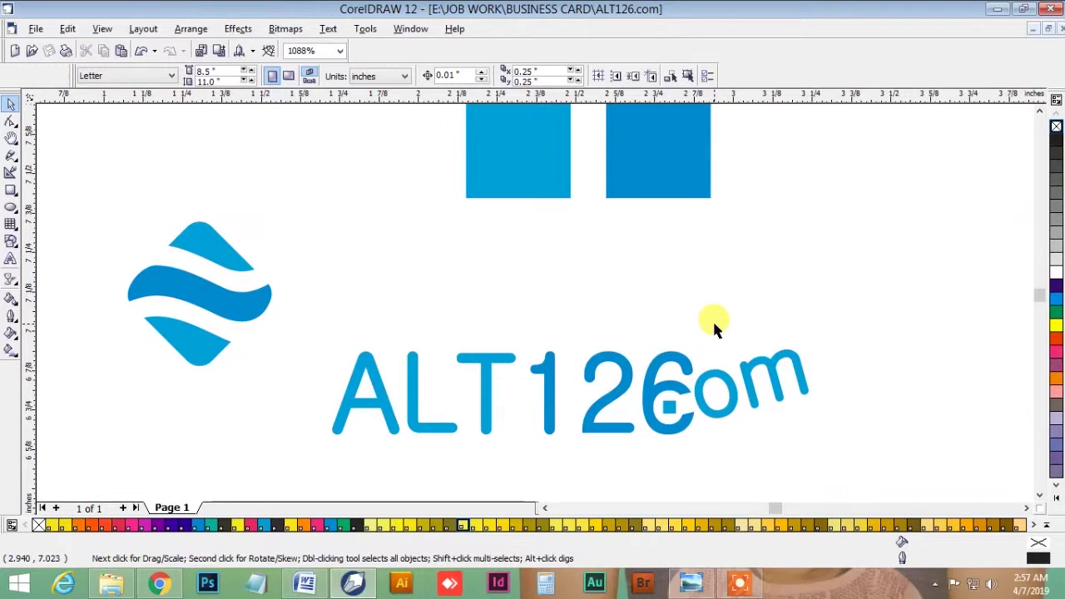
Centre the wave icon vertically on the wordmark and move it close to the left side of the A.
{"action": "left_click_drag", "start_coordinate": [821, 314], "coordinate": [283, 443]}
{"action": "left_click", "coordinate": [406, 277]}
{"action": "left_click_drag", "start_coordinate": [307, 171], "coordinate": [108, 390]}
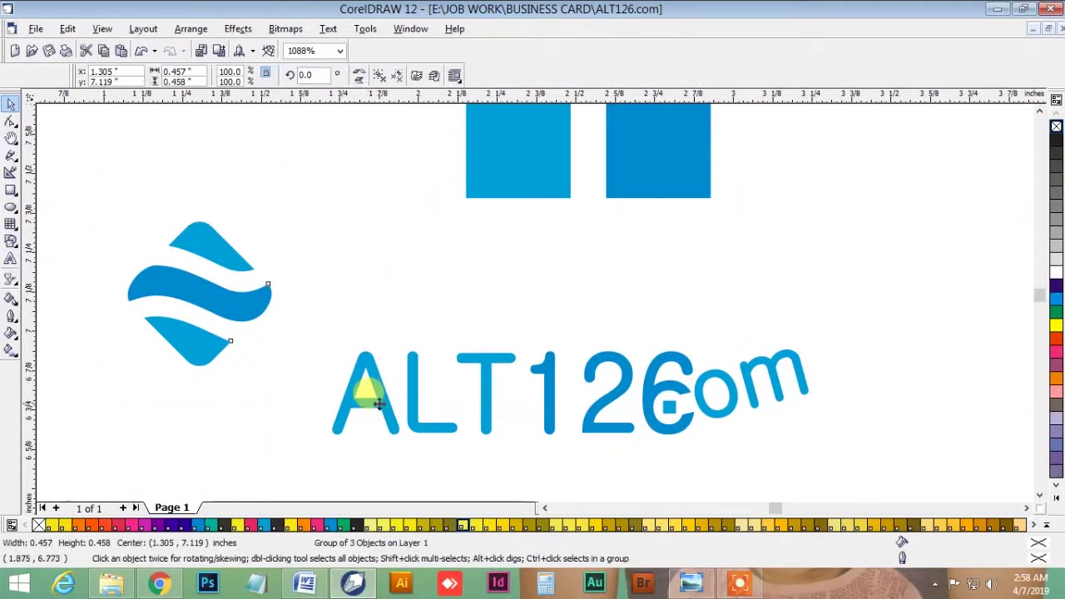
{"action": "left_click", "coordinate": [369, 398], "text": "shift"}
{"action": "key", "text": "e"}
{"action": "left_click", "coordinate": [377, 284]}
{"action": "left_click_drag", "start_coordinate": [245, 401], "coordinate": [282, 401]}
{"action": "left_click", "coordinate": [377, 391], "text": "shift"}
{"action": "left_click", "coordinate": [344, 314]}
Ungroup the wave icon into its three separate pieces.
{"action": "left_click", "coordinate": [285, 415]}
{"action": "key", "text": "ctrl+u"}
{"action": "left_click", "coordinate": [335, 303]}
{"action": "left_click", "coordinate": [277, 401]}
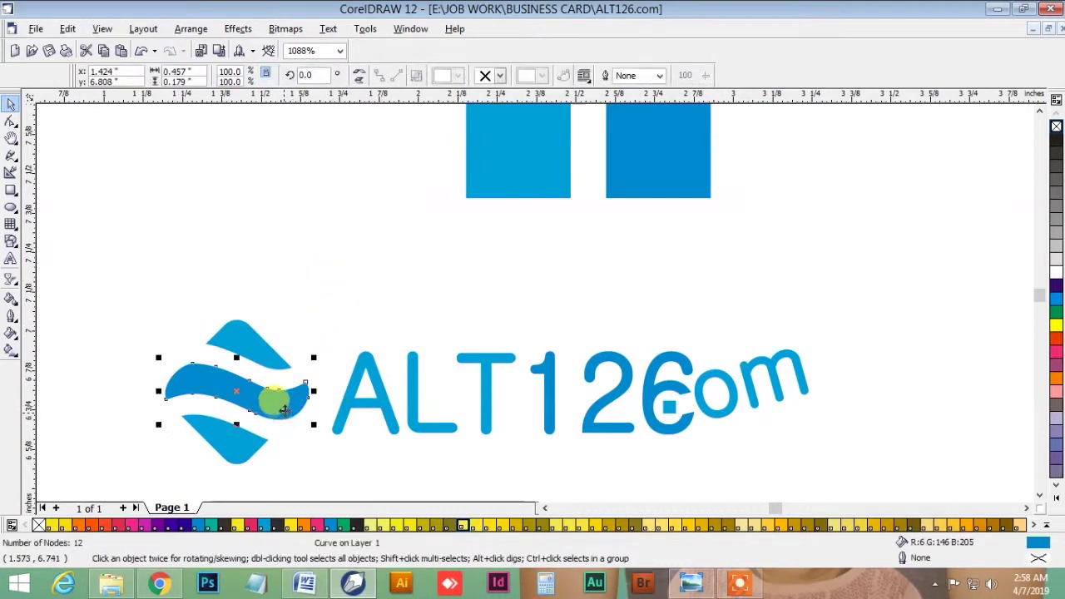
{"action": "left_click", "coordinate": [287, 327]}
Place a duplicate of the three icon pieces to the left of the icon and weld the copy into one curve.
{"action": "left_click_drag", "start_coordinate": [268, 393], "coordinate": [131, 408]}
{"action": "key", "text": "ctrl+z"}
{"action": "left_click", "coordinate": [247, 342], "text": "shift"}
{"action": "left_click", "coordinate": [239, 442], "text": "shift"}
{"action": "key", "text": "ctrl+g"}
{"action": "key", "text": "ctrl+u"}
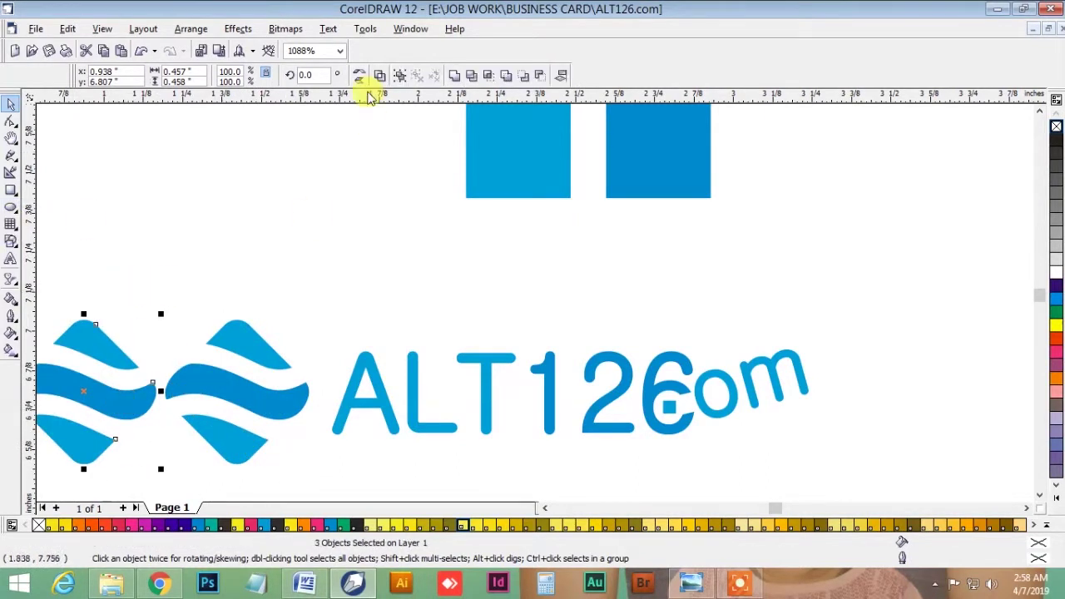
{"action": "left_click", "coordinate": [452, 76]}
Apply an inside contour with 2 steps and a 0.01 inch offset to the welded icon copy.
{"action": "left_click", "coordinate": [11, 312]}
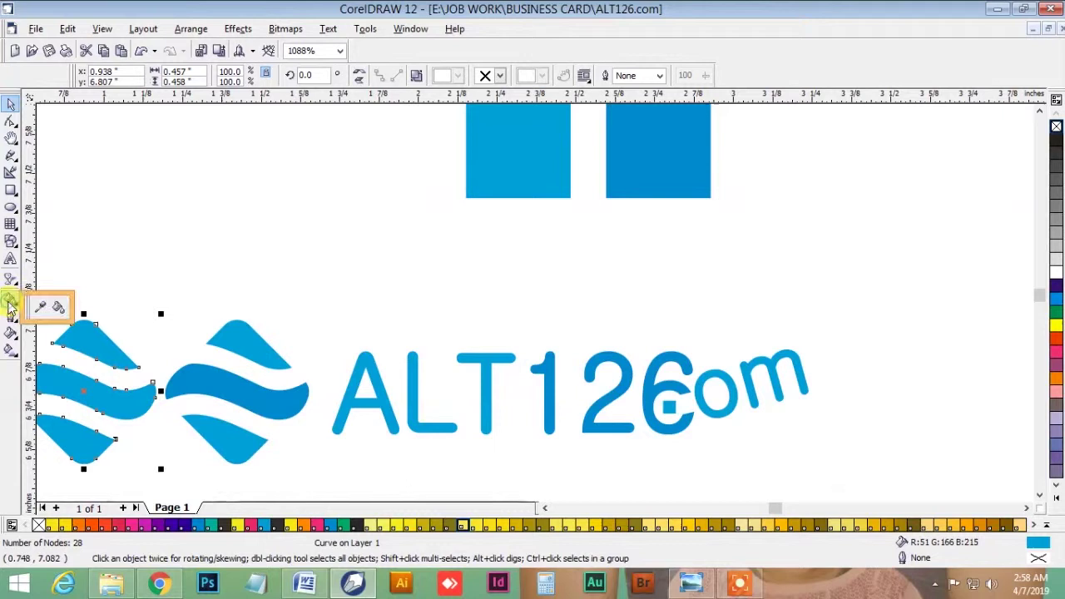
{"action": "left_click", "coordinate": [42, 288]}
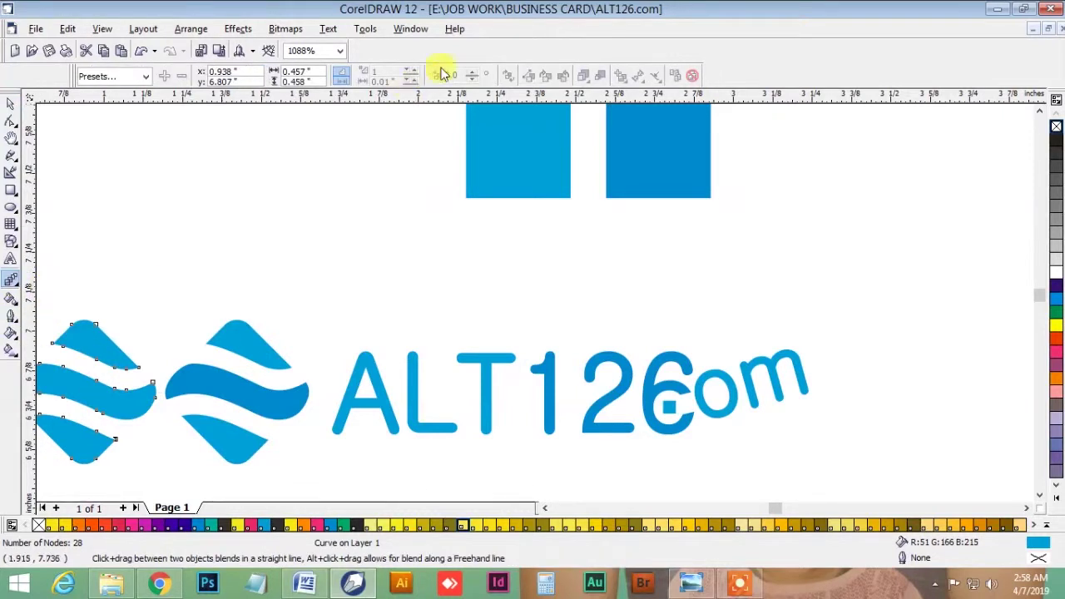
{"action": "left_click", "coordinate": [126, 76]}
{"action": "left_click", "coordinate": [12, 286]}
{"action": "left_click", "coordinate": [15, 281]}
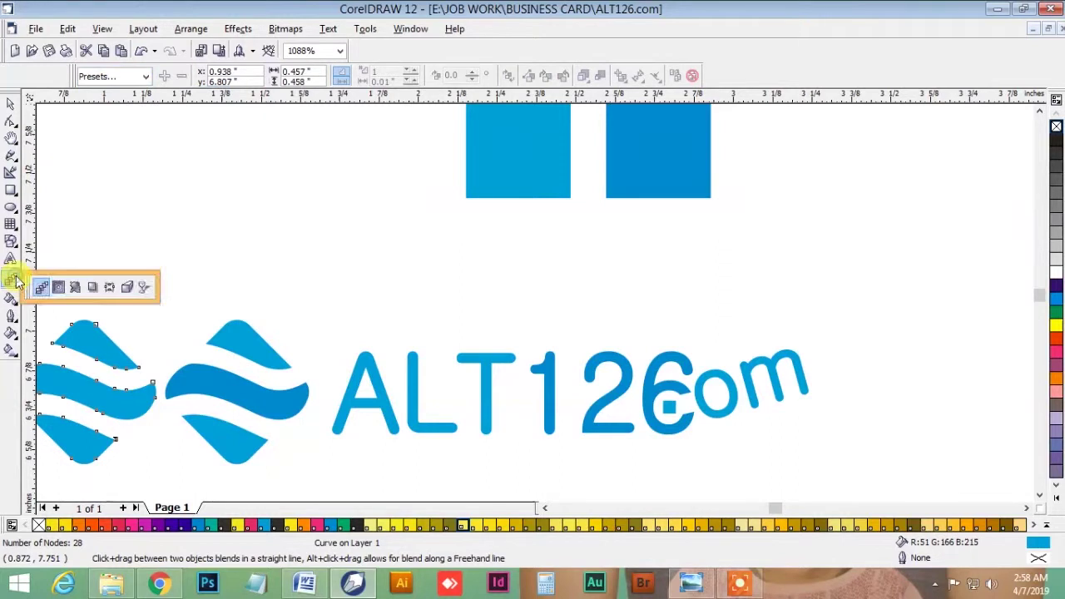
{"action": "left_click", "coordinate": [59, 288]}
{"action": "double_click", "coordinate": [483, 75]}
{"action": "type", "text": ".0"}
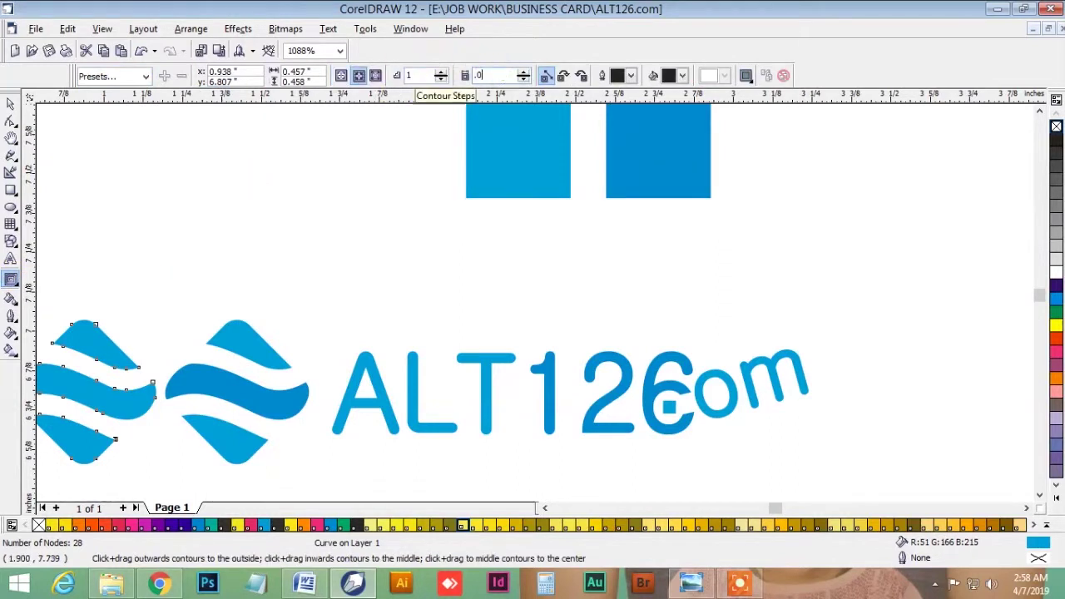
{"action": "left_click_drag", "start_coordinate": [417, 75], "coordinate": [382, 84]}
{"action": "type", "text": "2"}
{"action": "key", "text": "Tab"}
{"action": "type", "text": ".01"}
{"action": "key", "text": "Return"}
Break the contour group apart from the welded icon copy and try moving the inner contour shapes.
{"action": "key", "text": "space"}
{"action": "left_click", "coordinate": [191, 28]}
{"action": "left_click", "coordinate": [194, 173]}
{"action": "left_click_drag", "start_coordinate": [93, 343], "coordinate": [144, 357]}
{"action": "key", "text": "ctrl+z"}
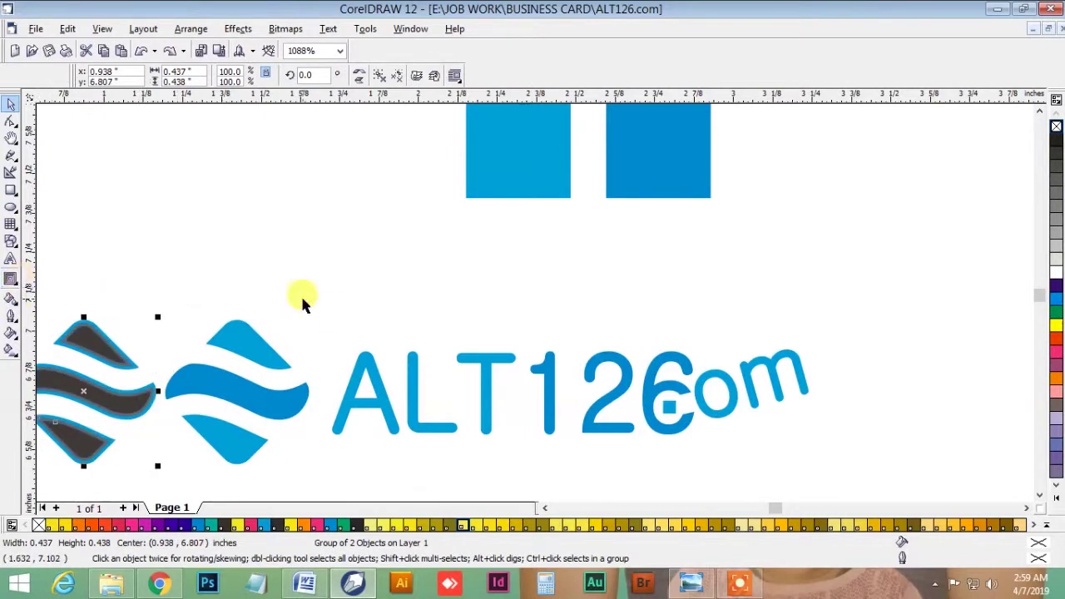
Copy the darker blue square's fill to the outer curve of the contoured icon copy.
{"action": "left_click", "coordinate": [125, 418]}
{"action": "key", "text": "alt+e"}
{"action": "key", "text": "m"}
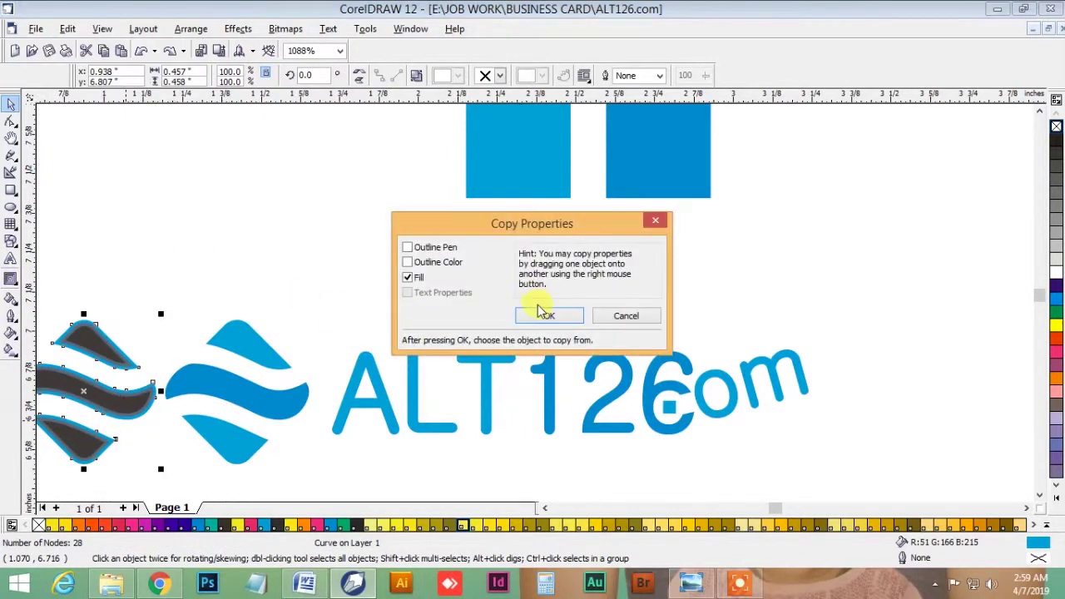
{"action": "left_click", "coordinate": [545, 315]}
{"action": "left_click", "coordinate": [637, 159]}
Copy the light blue square's fill to the inner contour group and try a white fill on it.
{"action": "left_click", "coordinate": [78, 357]}
{"action": "left_click", "coordinate": [83, 333]}
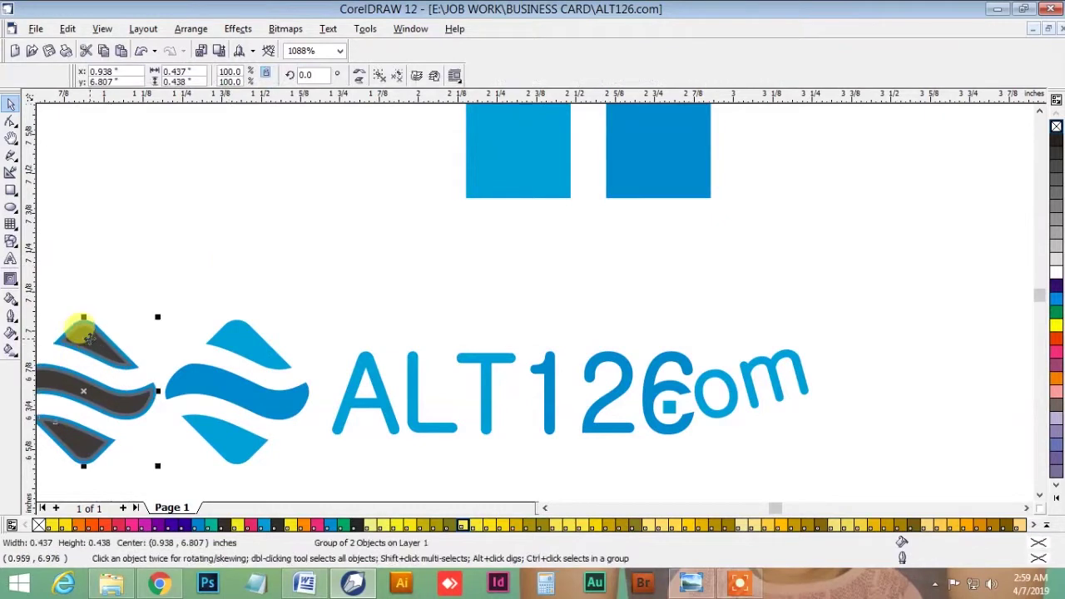
{"action": "key", "text": "alt+e"}
{"action": "key", "text": "i"}
{"action": "left_click", "coordinate": [603, 314]}
{"action": "left_click", "coordinate": [479, 191]}
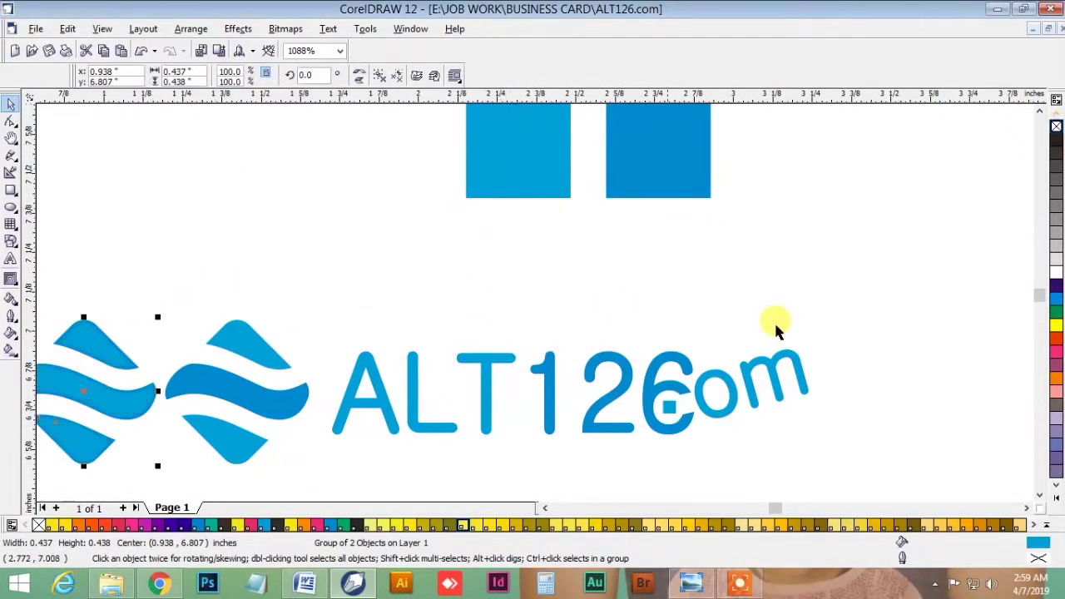
{"action": "left_click", "coordinate": [1056, 275]}
{"action": "key", "text": "ctrl+z"}
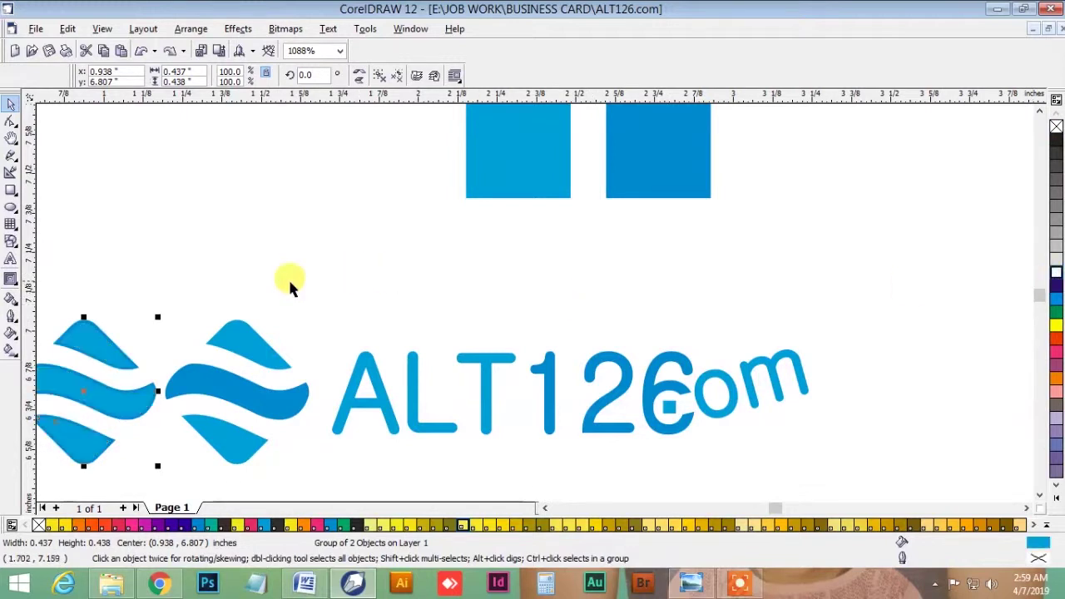
Delete the contoured icon copy beside the original wave icon.
{"action": "left_click", "coordinate": [182, 304]}
{"action": "key", "text": "h"}
{"action": "left_click_drag", "start_coordinate": [254, 303], "coordinate": [322, 265]}
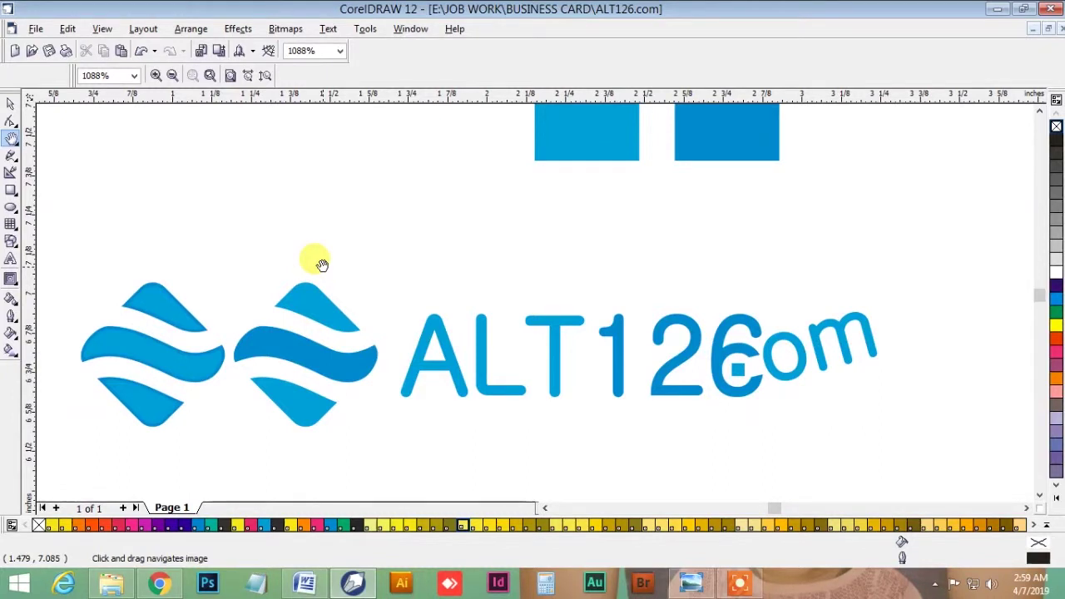
{"action": "key", "text": "space"}
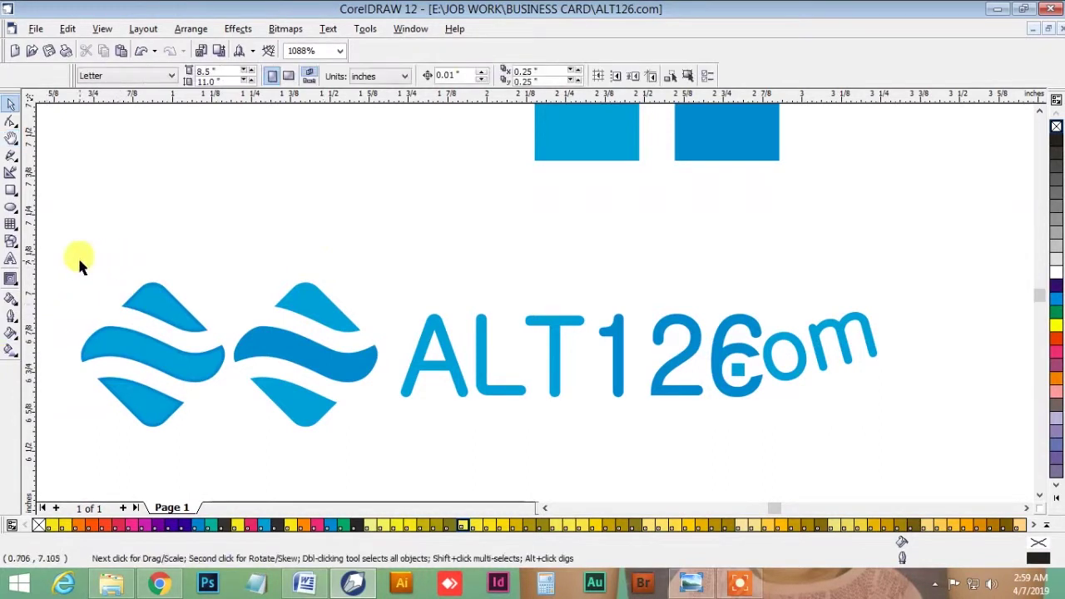
{"action": "left_click_drag", "start_coordinate": [85, 257], "coordinate": [231, 448]}
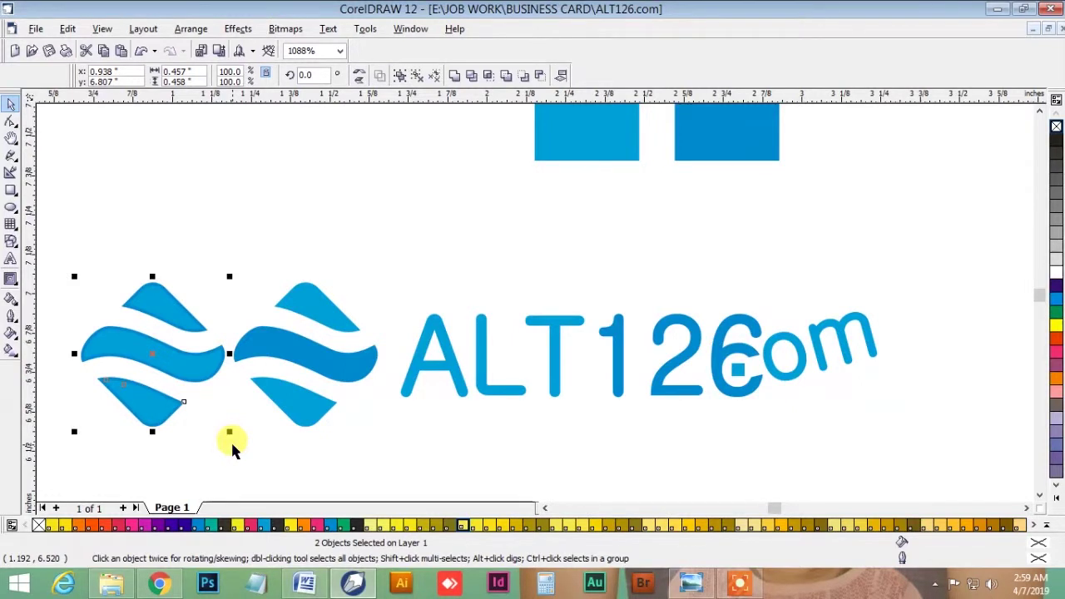
{"action": "key", "text": "Delete"}
Enlarge the original wave icon to about 0.53 inch tall and move it further away from the wordmark.
{"action": "left_click_drag", "start_coordinate": [207, 245], "coordinate": [398, 452]}
{"action": "left_click_drag", "start_coordinate": [383, 276], "coordinate": [394, 261]}
{"action": "left_click_drag", "start_coordinate": [356, 365], "coordinate": [315, 364]}
Draw a straight vertical divider about 0.48 inch tall between the icon and the wordmark, with a light grey outline.
{"action": "key", "text": "F5"}
{"action": "left_click", "coordinate": [382, 286]}
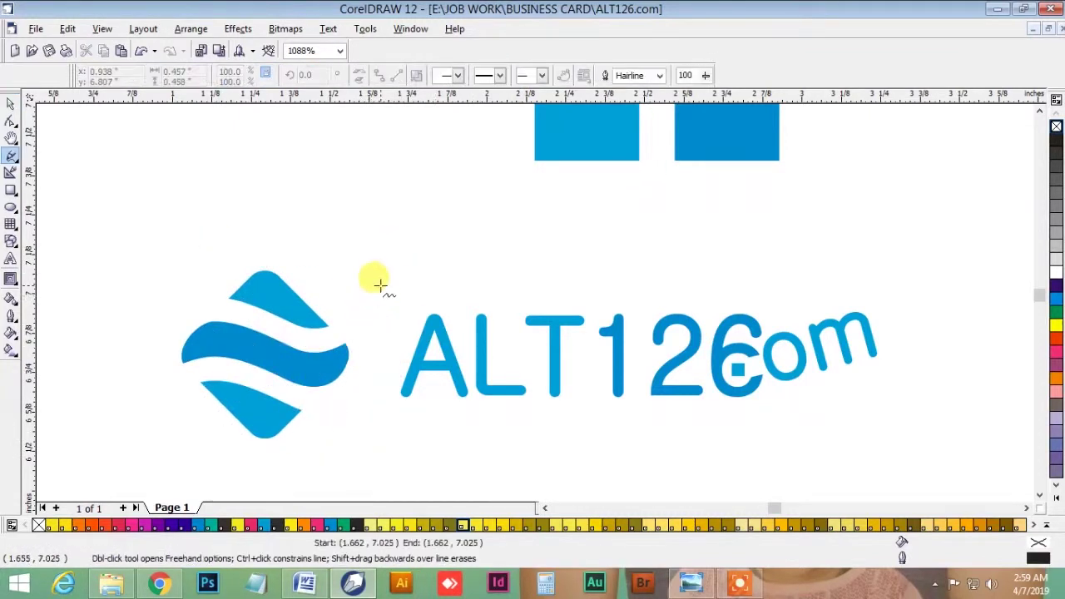
{"action": "left_click", "coordinate": [380, 437], "text": "ctrl"}
{"action": "right_click", "coordinate": [1056, 246]}
Centre the divider line vertically on the wave icon and preview the logo full screen.
{"action": "key", "text": "space"}
{"action": "left_click", "coordinate": [438, 345], "text": "shift"}
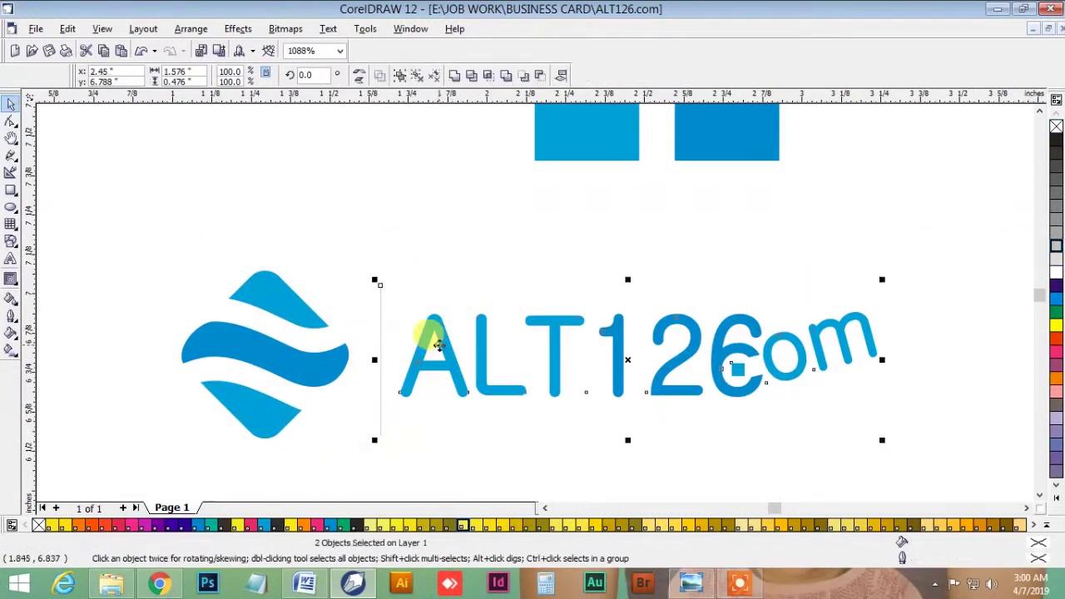
{"action": "left_click", "coordinate": [231, 250]}
{"action": "left_click_drag", "start_coordinate": [398, 262], "coordinate": [899, 423]}
{"action": "left_click", "coordinate": [288, 369], "text": "shift"}
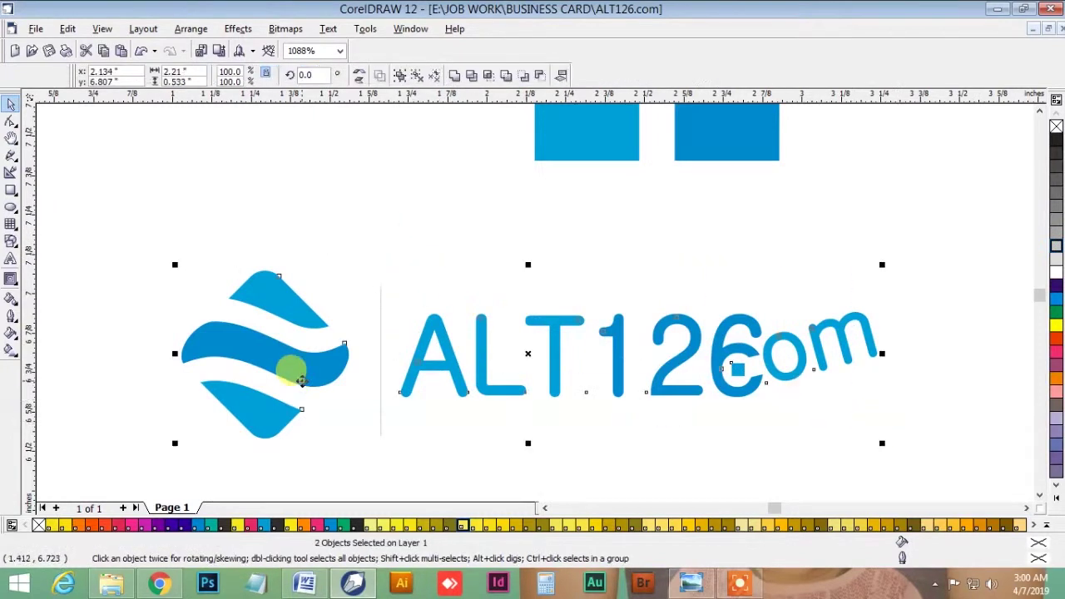
{"action": "left_click_drag", "start_coordinate": [149, 231], "coordinate": [885, 447]}
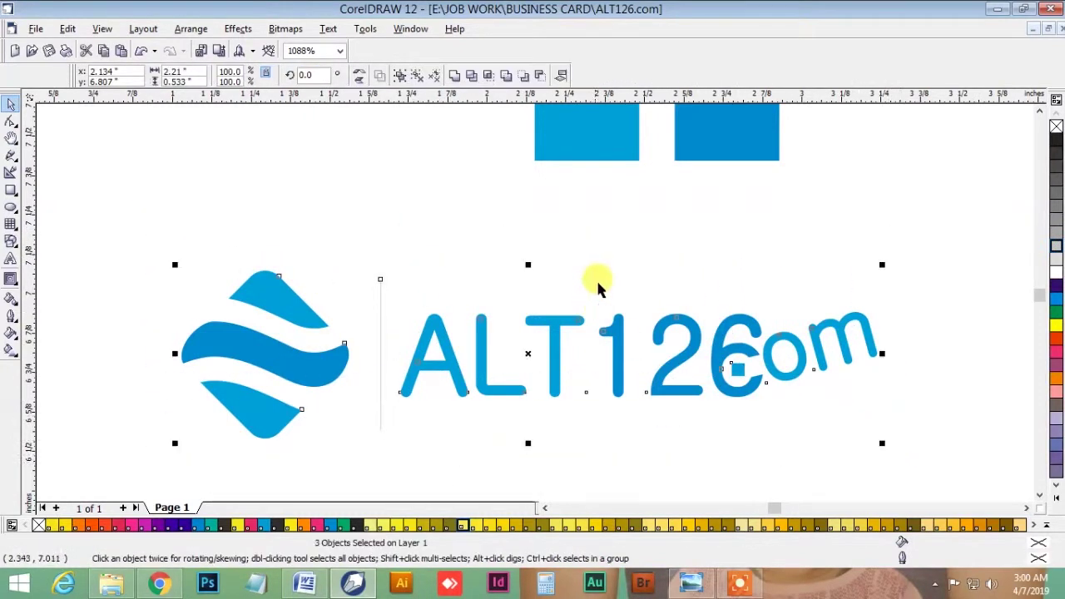
{"action": "key", "text": "F9"}
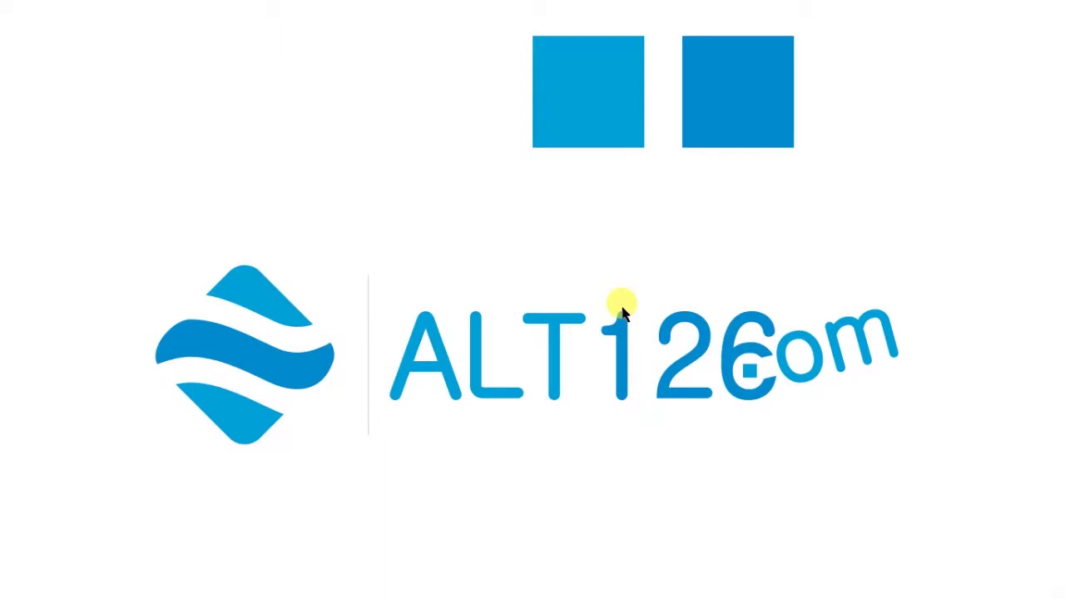